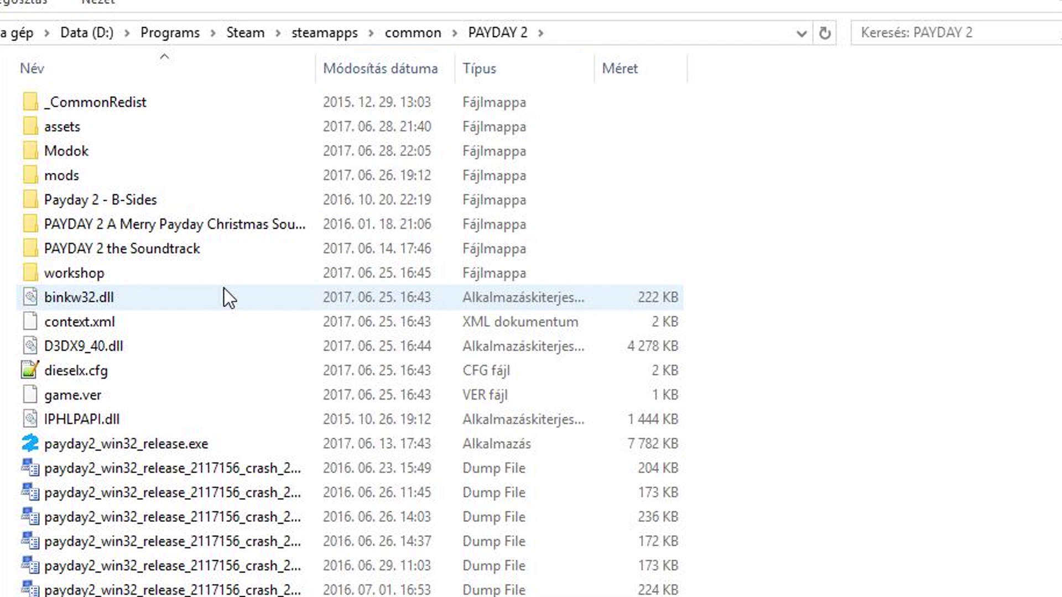
- Open the PAYDAY 2 assets folder and locate the mod_overrides folder inside it
double_click(84, 131)
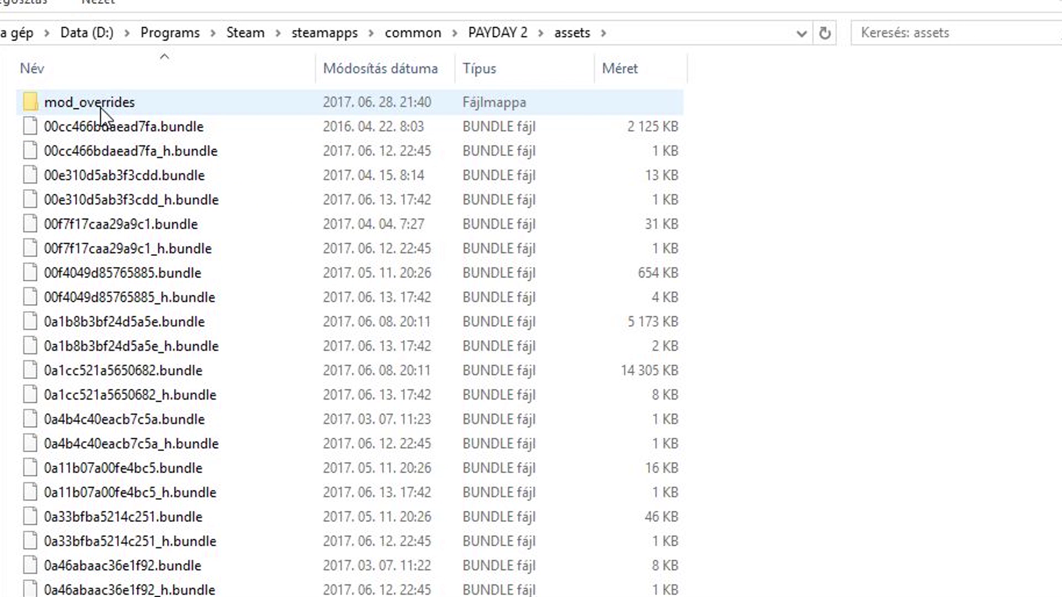
click(101, 108)
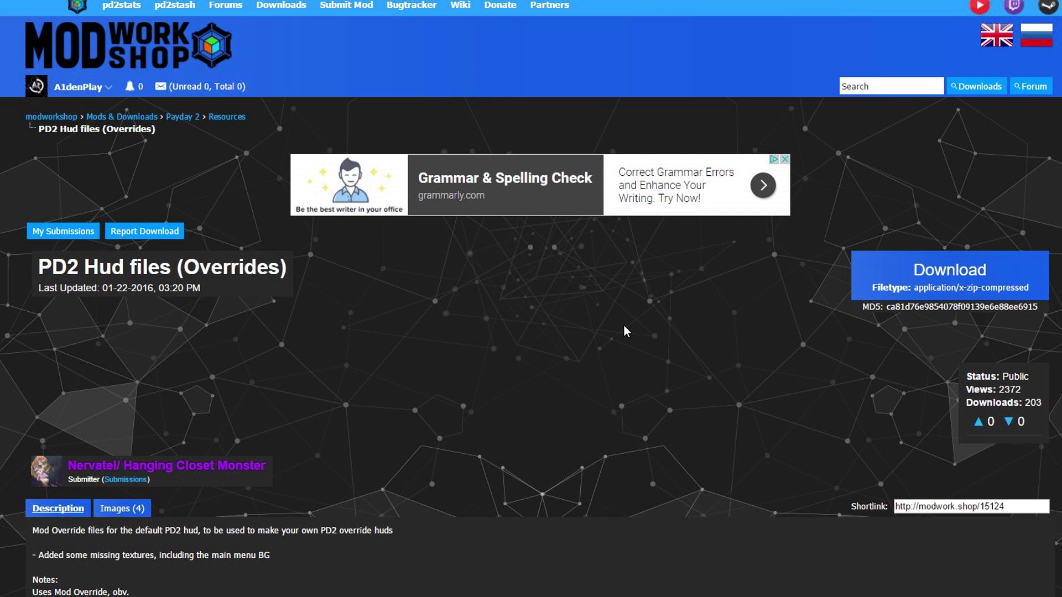
- Switch to the ModWorkshop page and download 15124_PD2 Hud files (Overrides).zip under its suggested file name
click(904, 281)
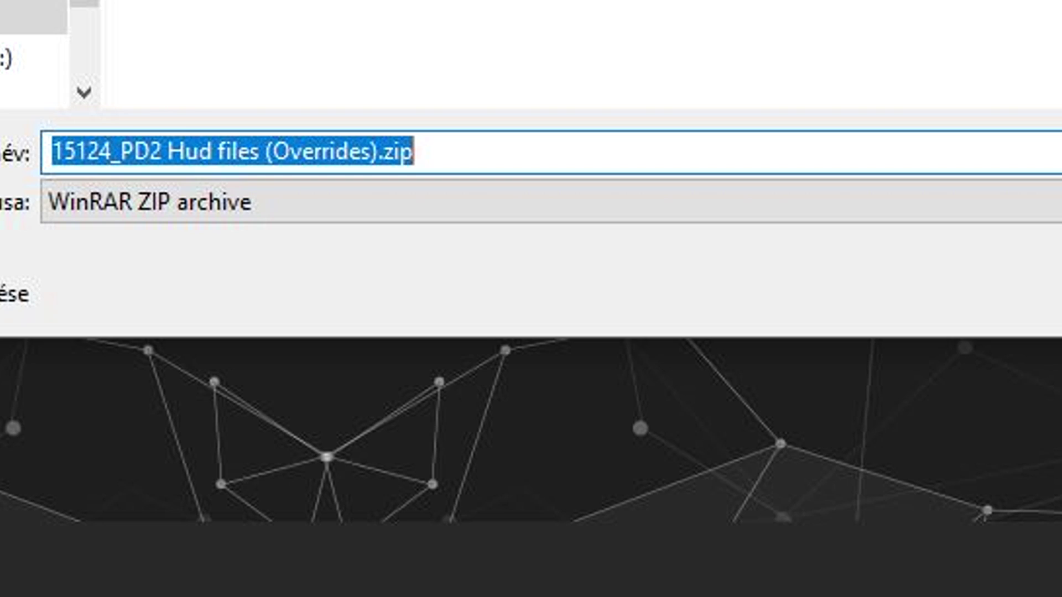
key(Return)
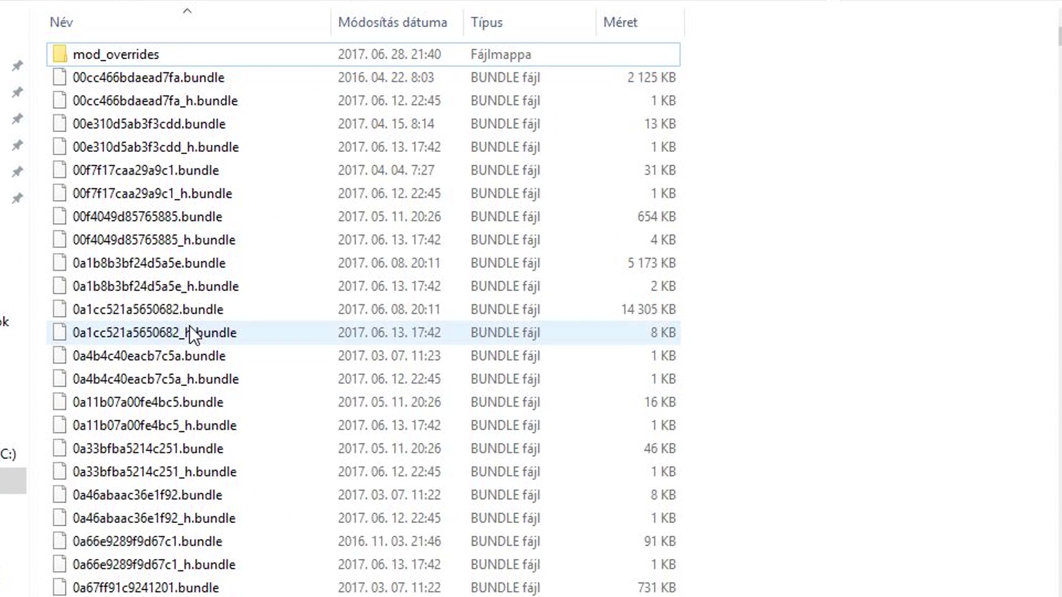
- Go to PAYDAY 2's Modok folder, open 15124_PD2 Hud files (Overrides), and browse through units > menu to the menu_cylinder texture files
key(alt+Up)
double_click(100, 101)
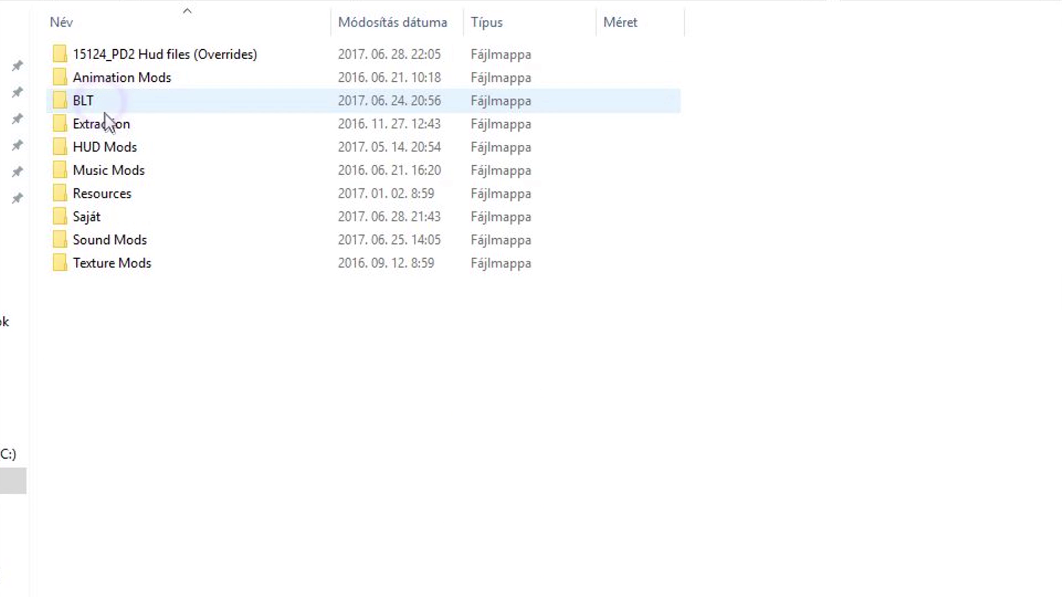
click(150, 53)
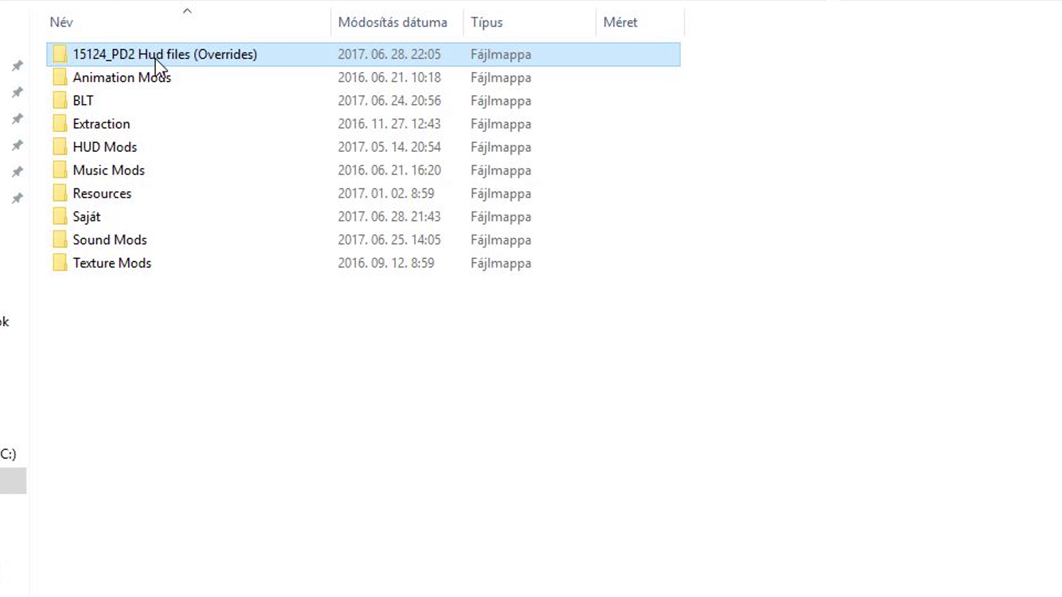
double_click(155, 58)
double_click(152, 65)
double_click(135, 76)
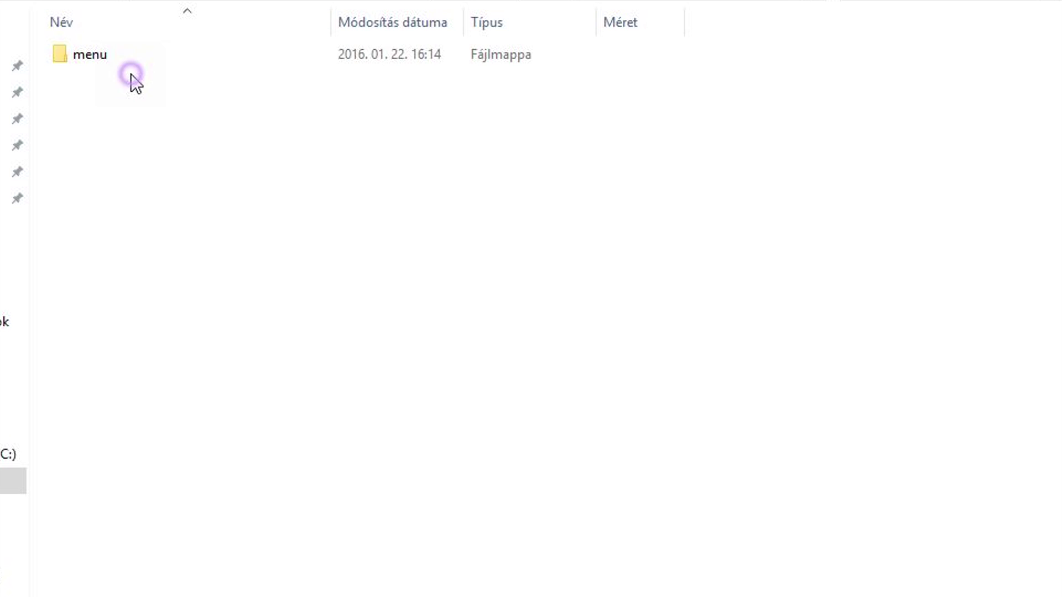
double_click(132, 73)
double_click(130, 66)
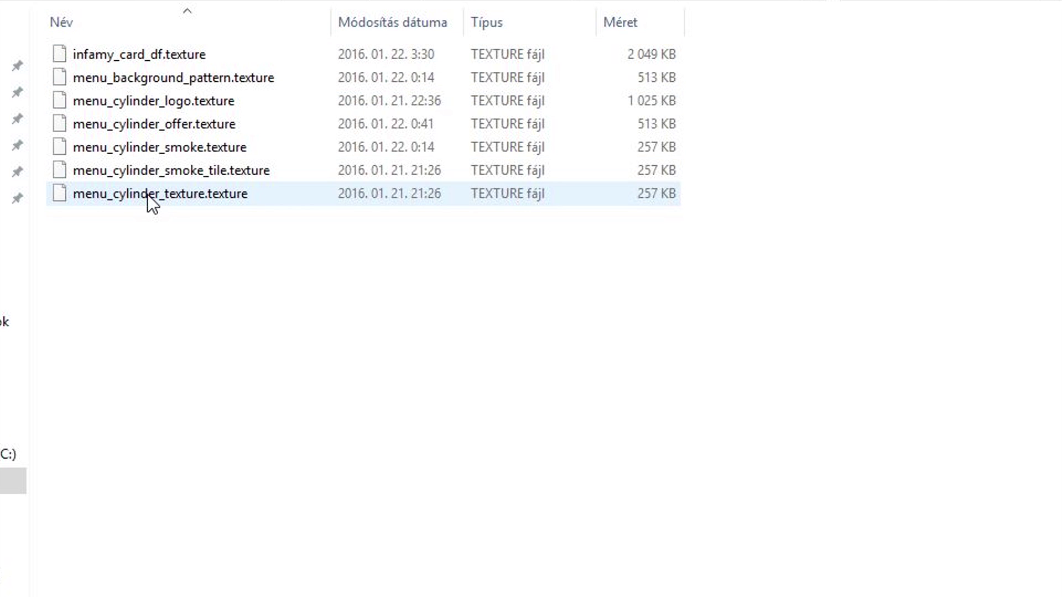
- Go back up to the mod's main level and view the contents of guis > textures
key(alt+Up)
key(alt+Up)
key(alt+Up)
double_click(105, 57)
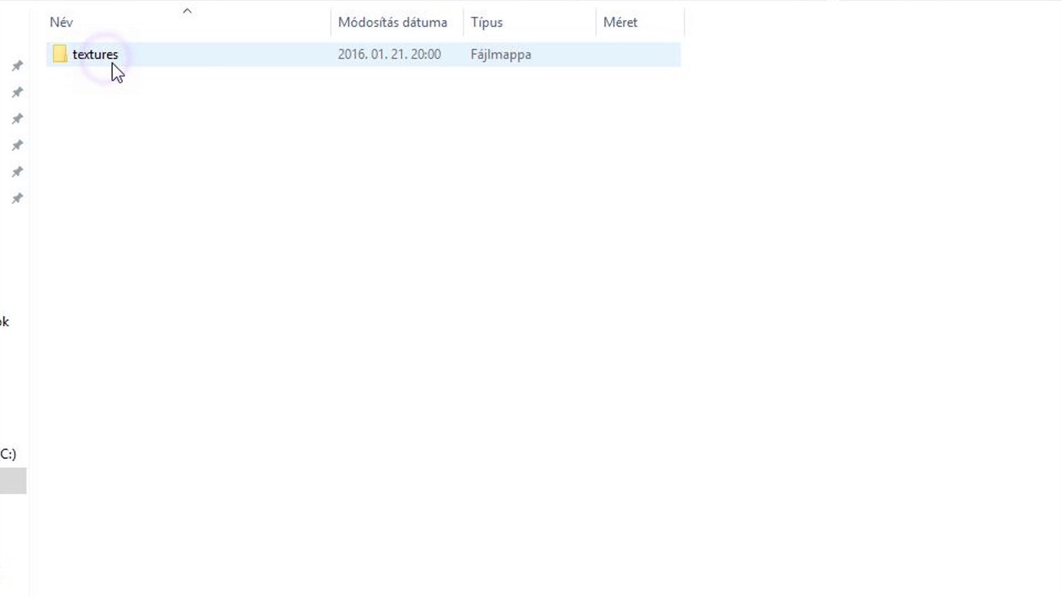
double_click(112, 62)
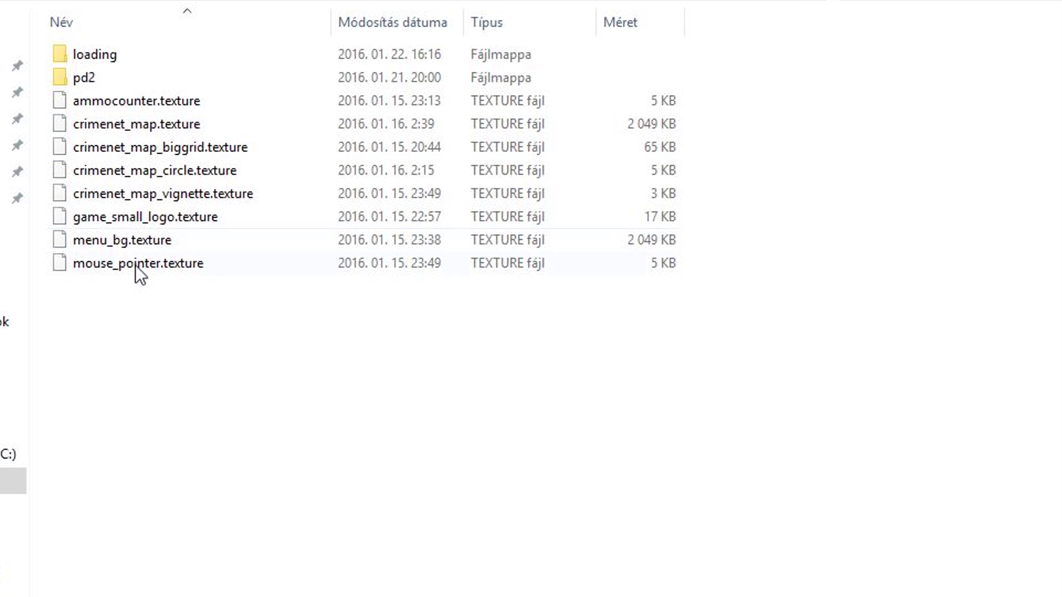
- Return to the guis and units level and view the menu texture files inside units again
key(BackSpace)
key(BackSpace)
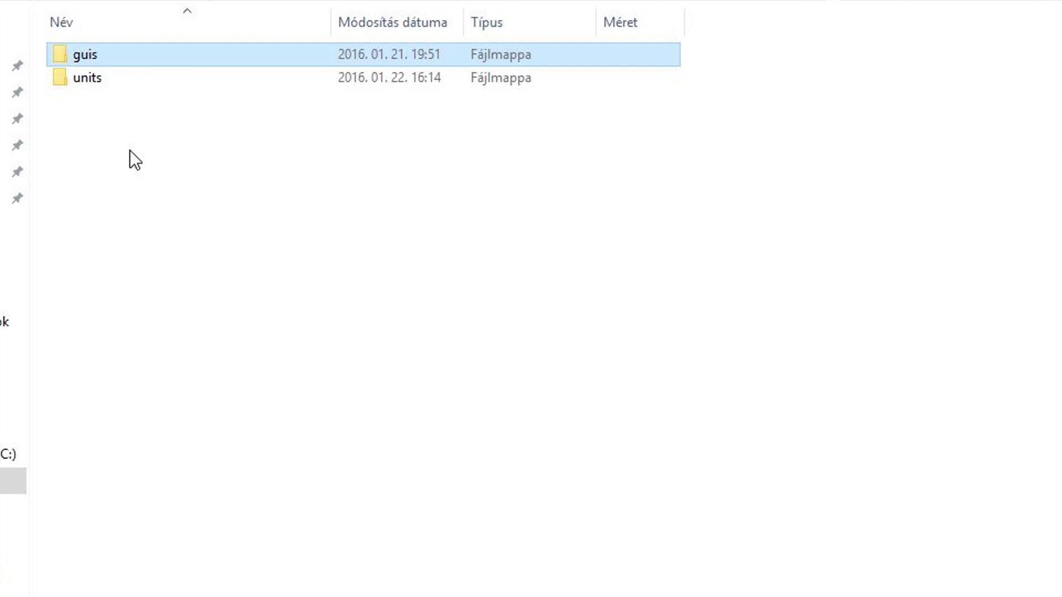
double_click(107, 83)
click(105, 47)
double_click(105, 55)
key(alt+Left)
key(Return)
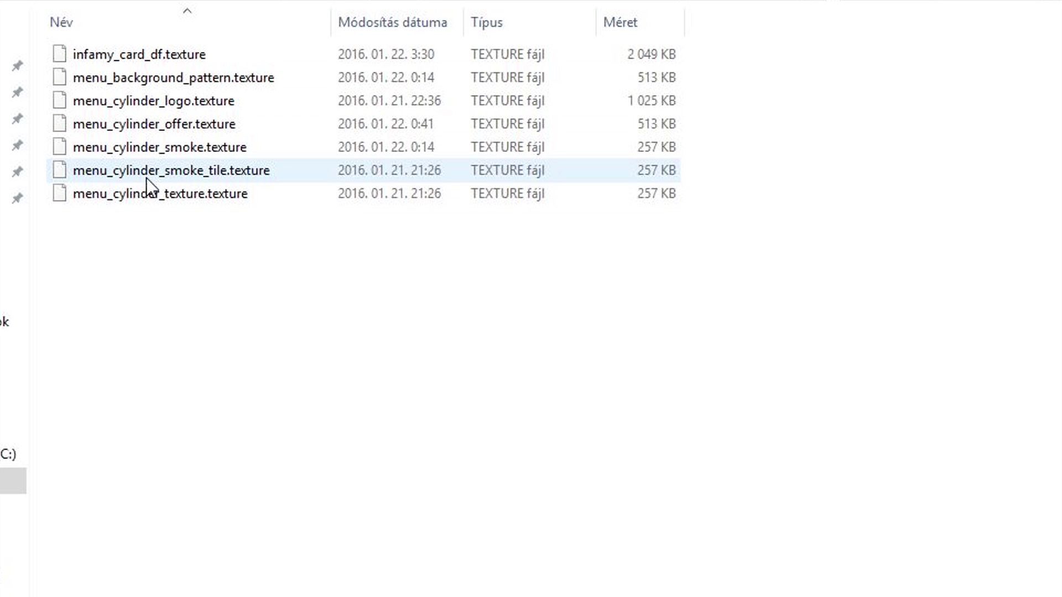
- Leave the units folder and reopen the textures folder inside guis
key(alt+Left)
key(alt+Left)
key(alt+Left)
double_click(110, 55)
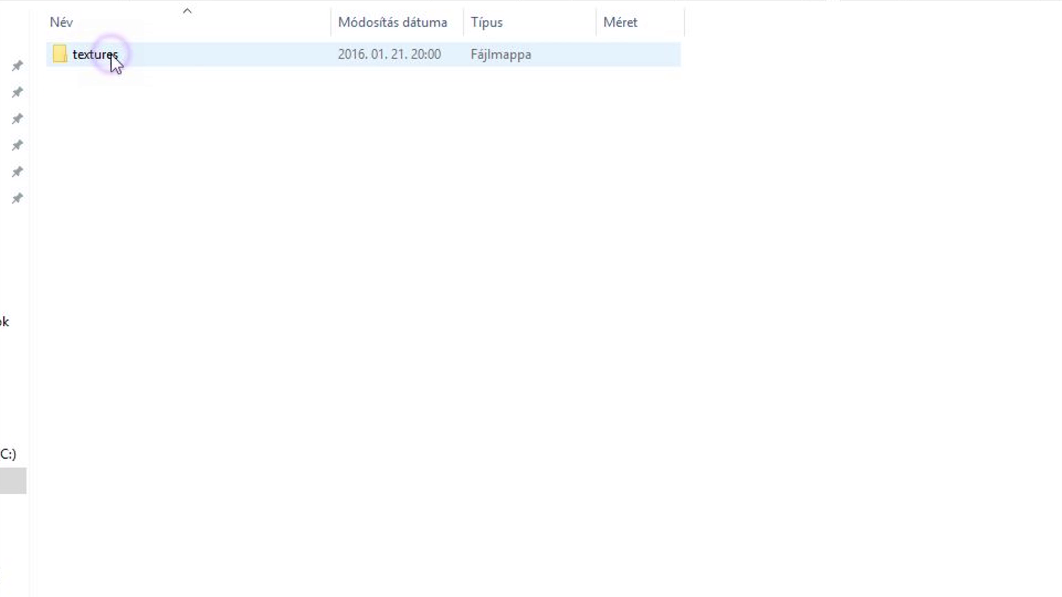
double_click(111, 55)
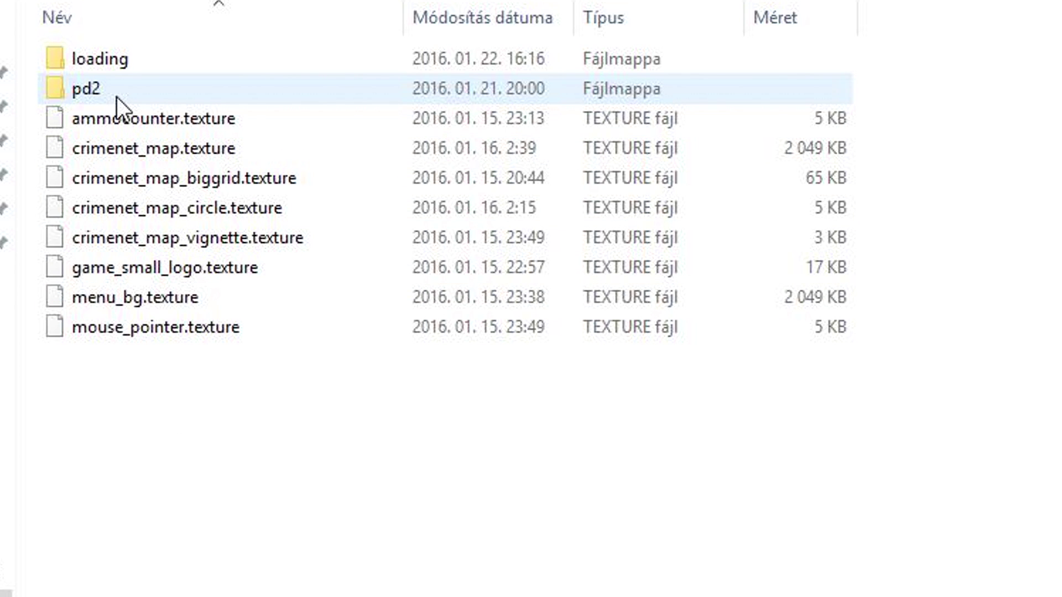
- Retrace the path from the guis and units level, opening guis > textures > pd2
key(BackSpace)
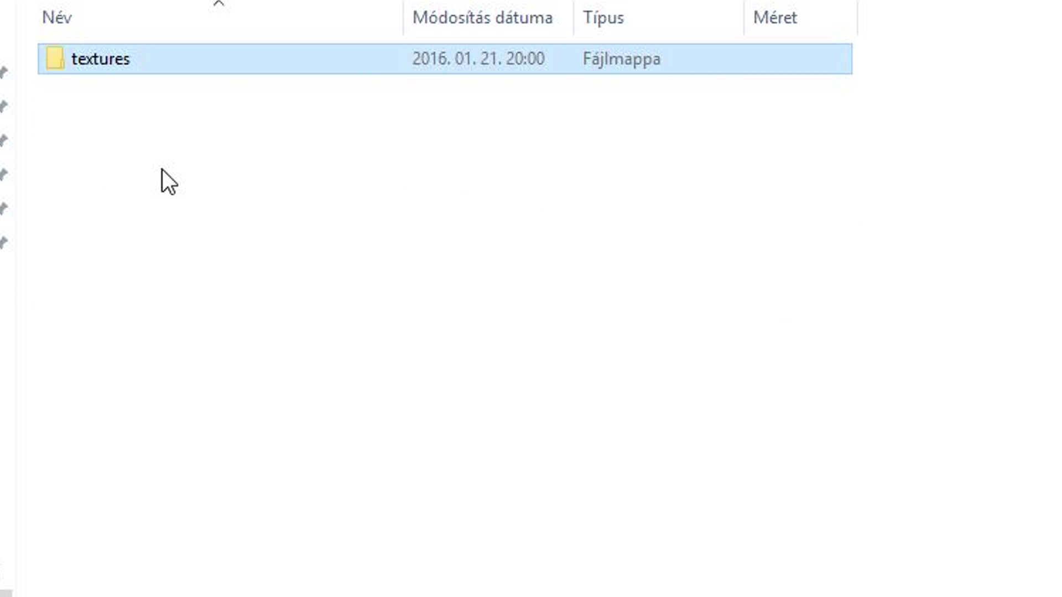
key(BackSpace)
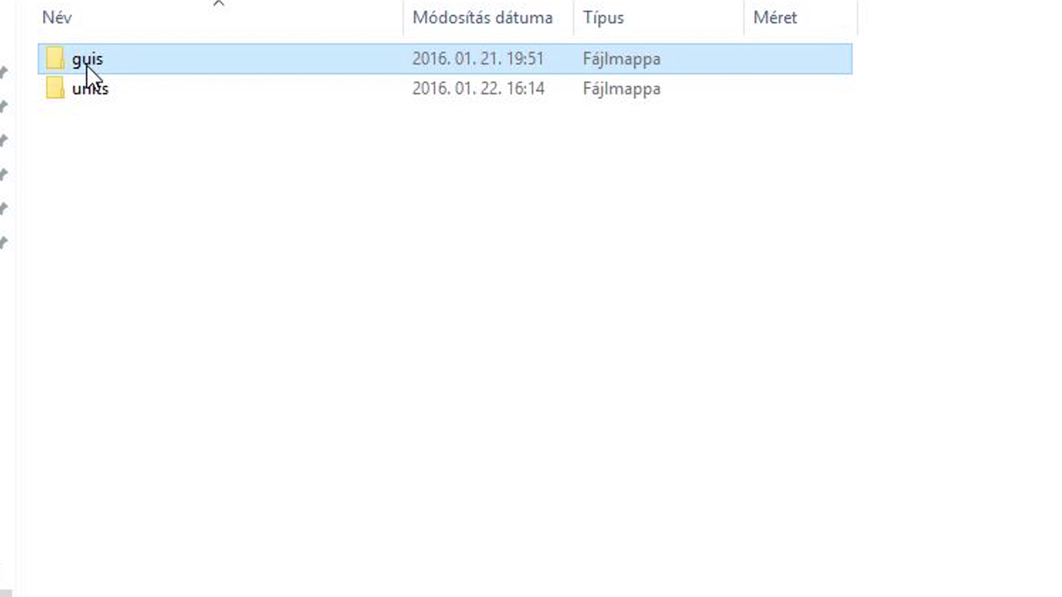
mouse_move(104, 71)
double_click(101, 64)
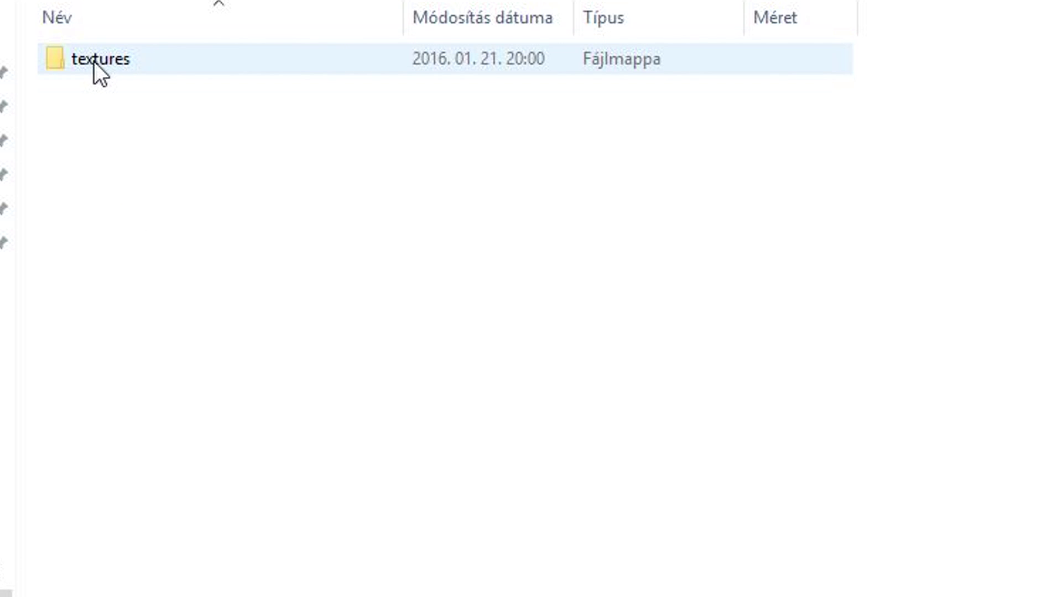
double_click(95, 59)
double_click(111, 99)
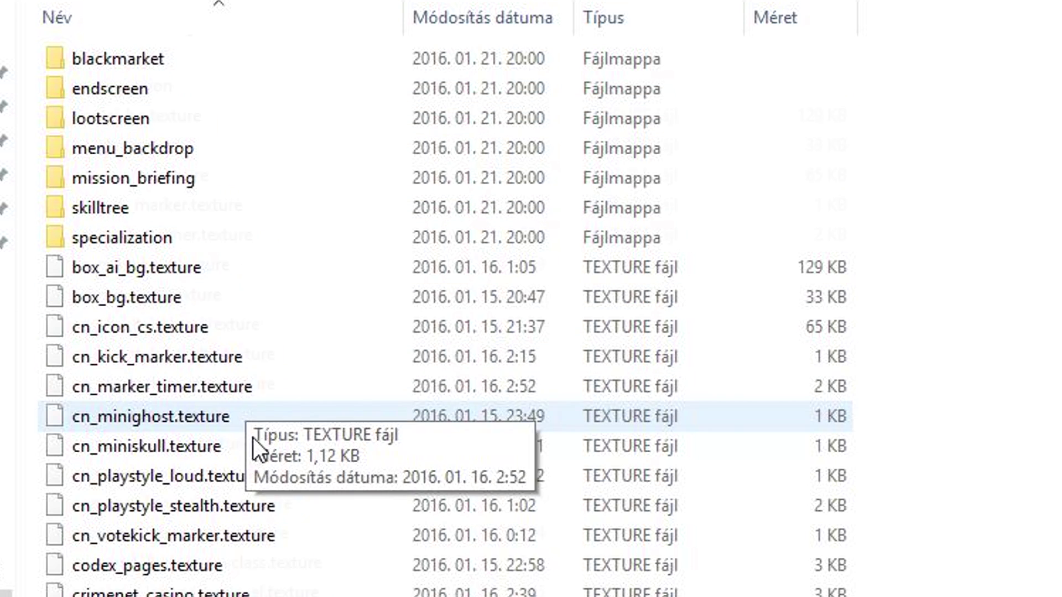
- Select hud_radialbg.texture, hud_shield.texture and hud_health.texture together in the pd2 folder
scroll(255, 453, down, 9)
scroll(254, 453, down, 8)
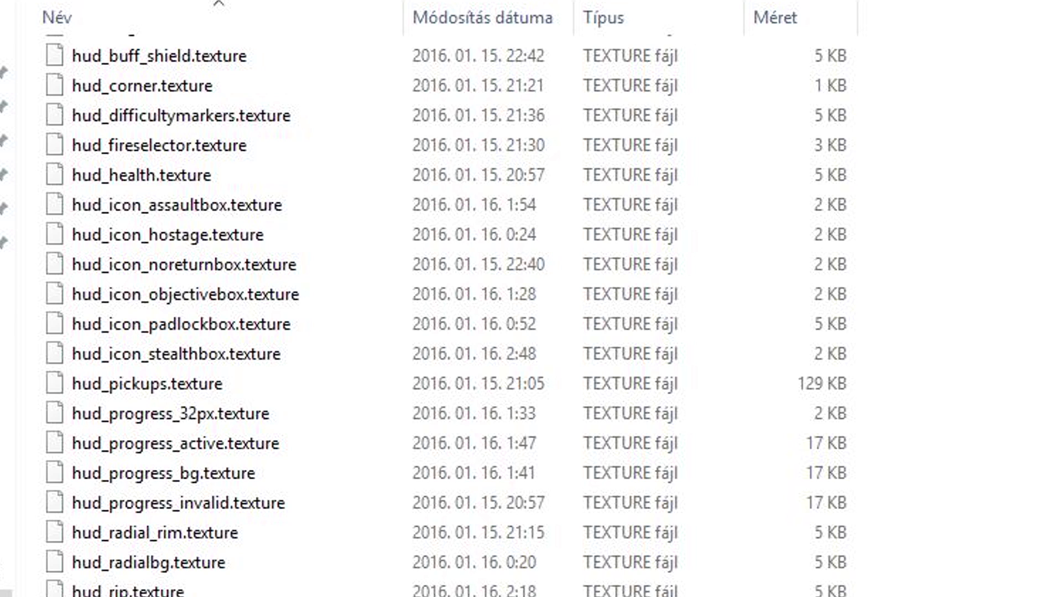
click(131, 560)
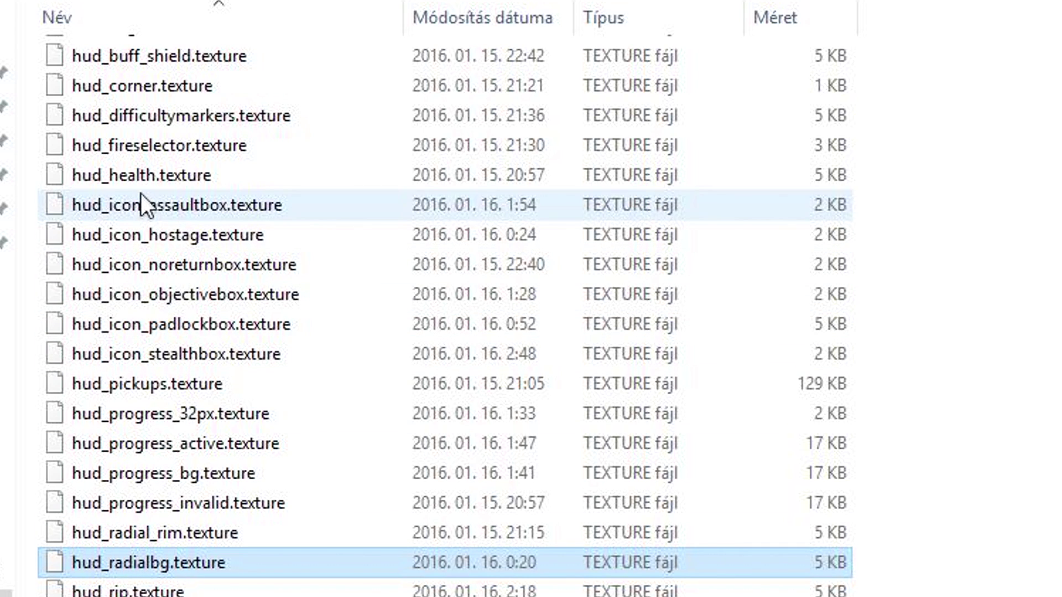
ctrl+click(138, 178)
- Look through the pd2 folder's list of texture files for other HUD elements to customize
scroll(291, 576, up, 3)
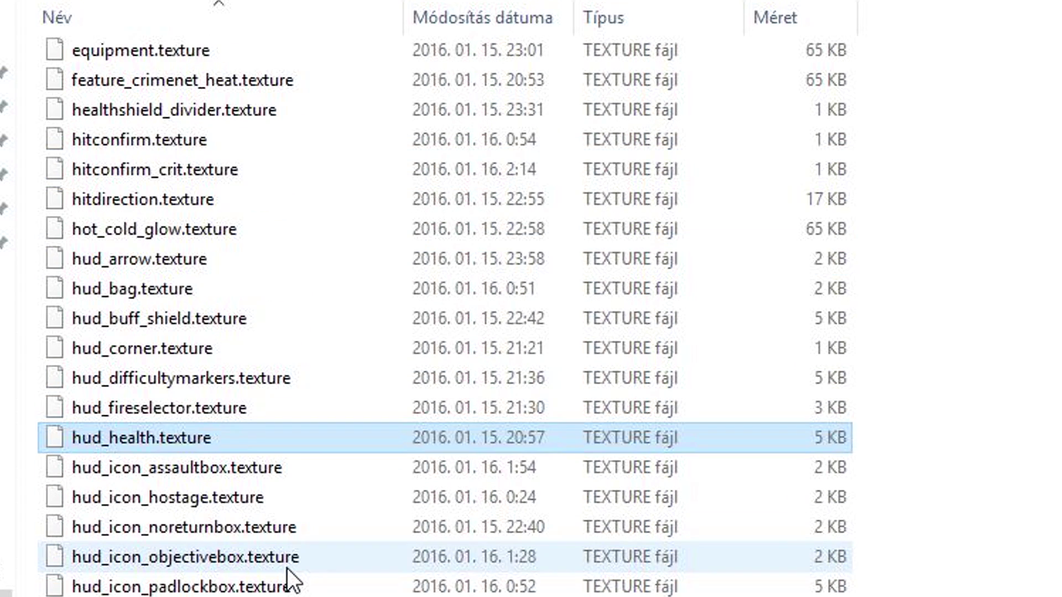
scroll(287, 570, up, 5)
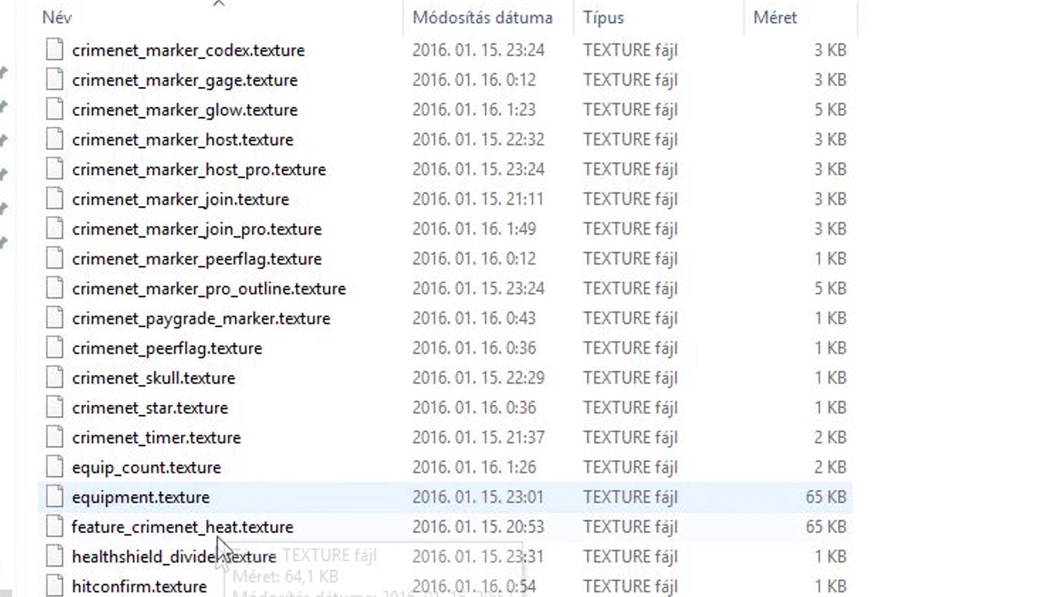
scroll(205, 528, up, 5)
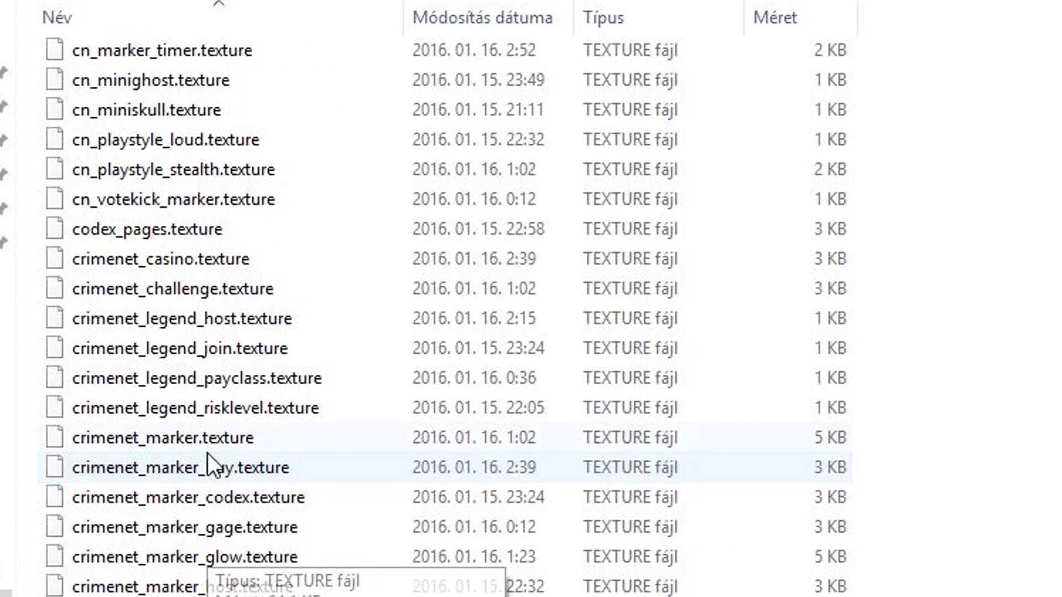
scroll(181, 390, up, 3)
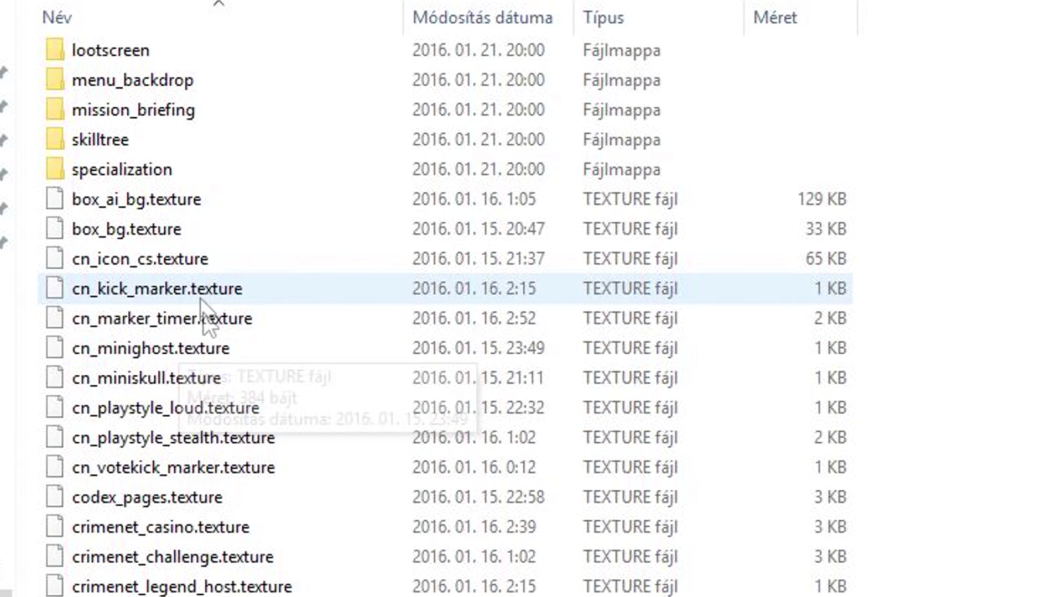
scroll(205, 435, down, 2)
scroll(204, 435, down, 6)
scroll(204, 435, down, 4)
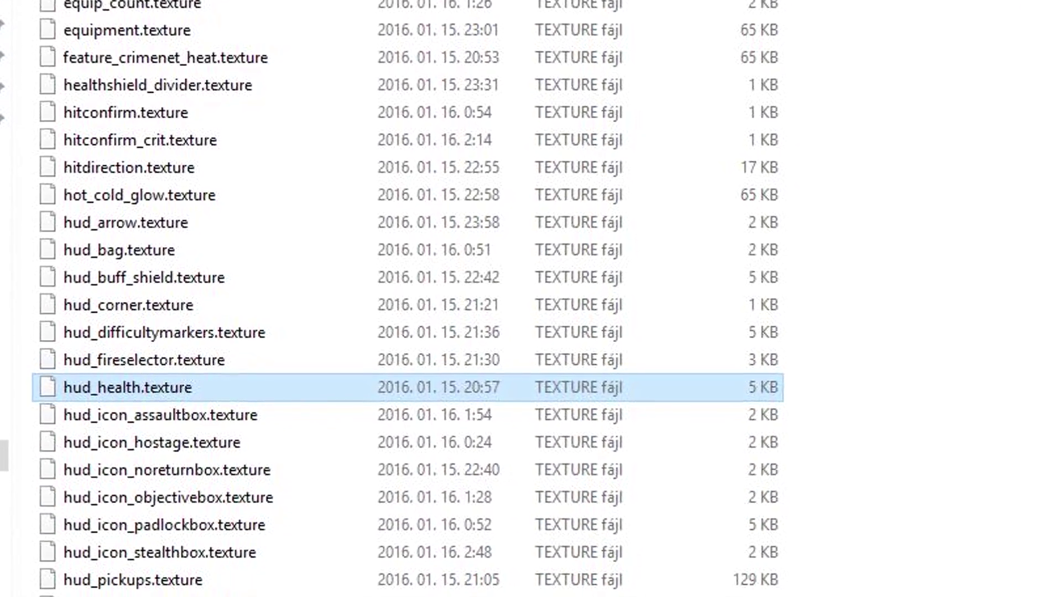
scroll(157, 519, down, 1)
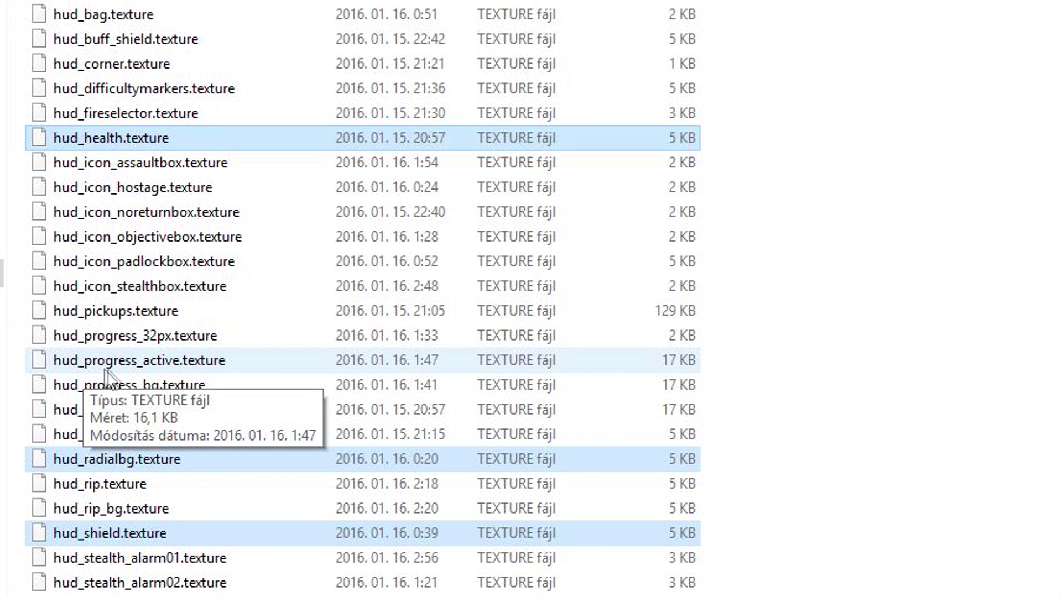
- Add hud_progress_active.texture, hud_progress_bg.texture and hud_progress_invalid.texture to the current file selection
ctrl+click(148, 368)
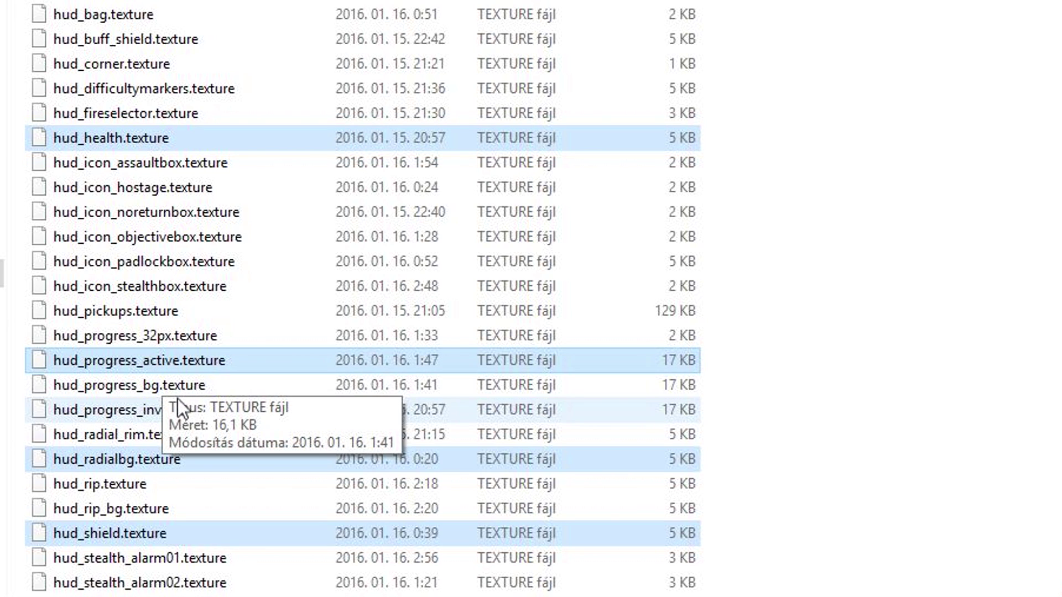
ctrl+click(135, 390)
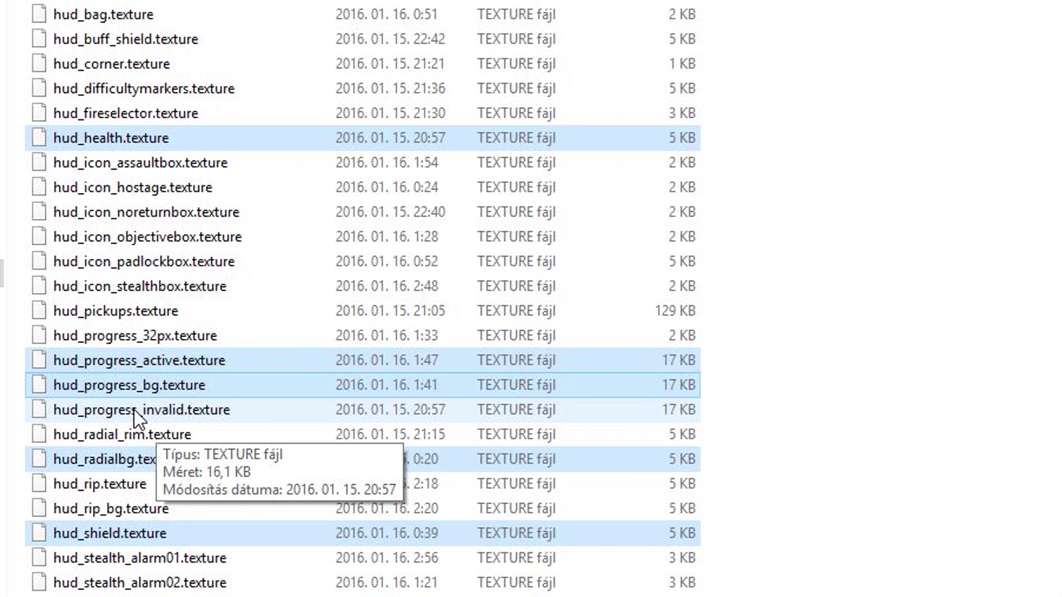
ctrl+click(134, 409)
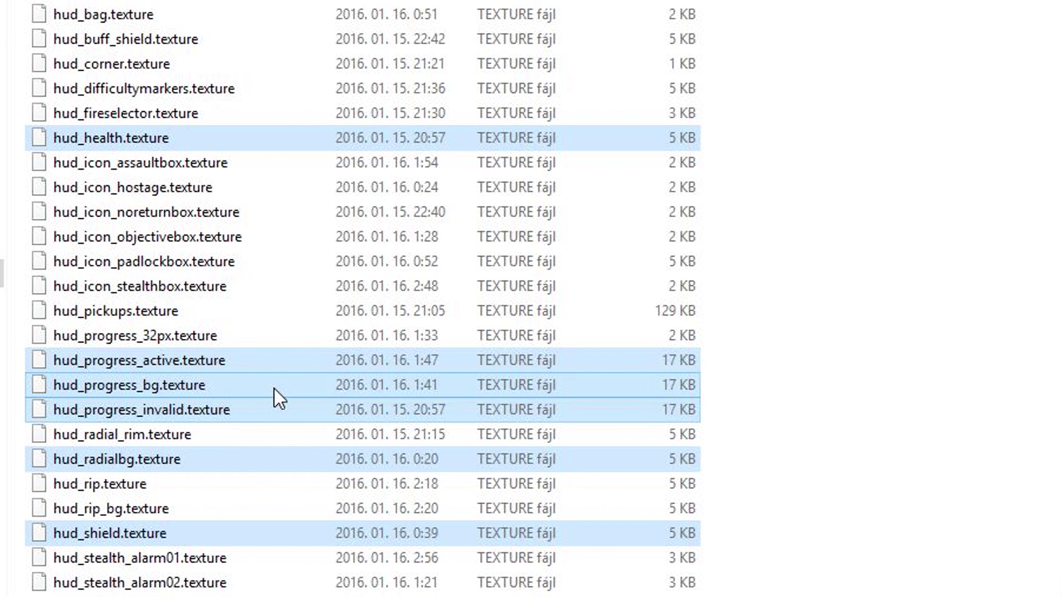
- Copy the six selected textures and create a folder named CUSTOM HUD inside PAYDAY 2 > Modok
key(Delete)
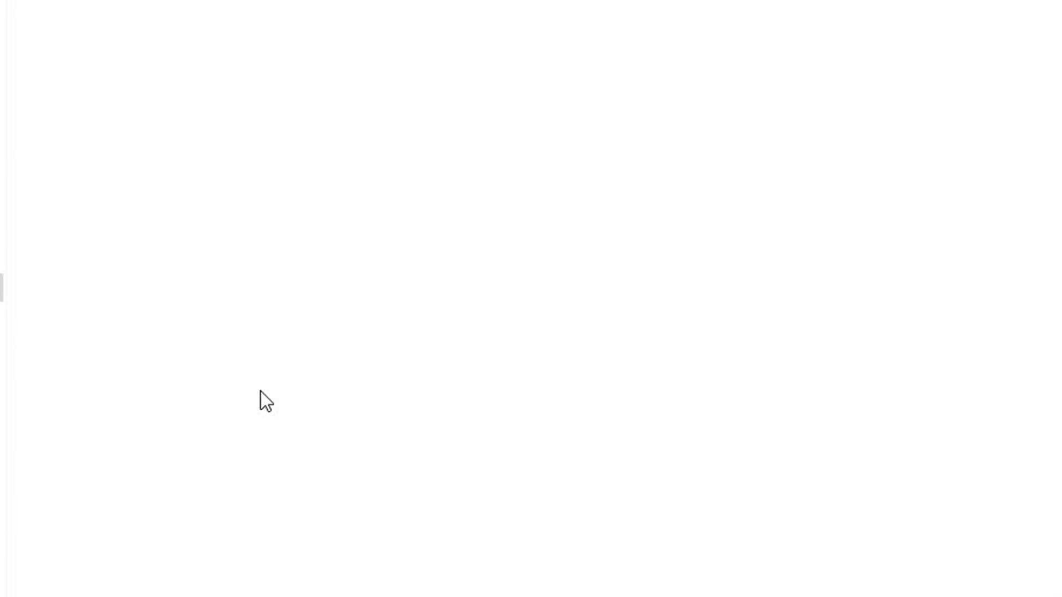
scroll(218, 399, up, 5)
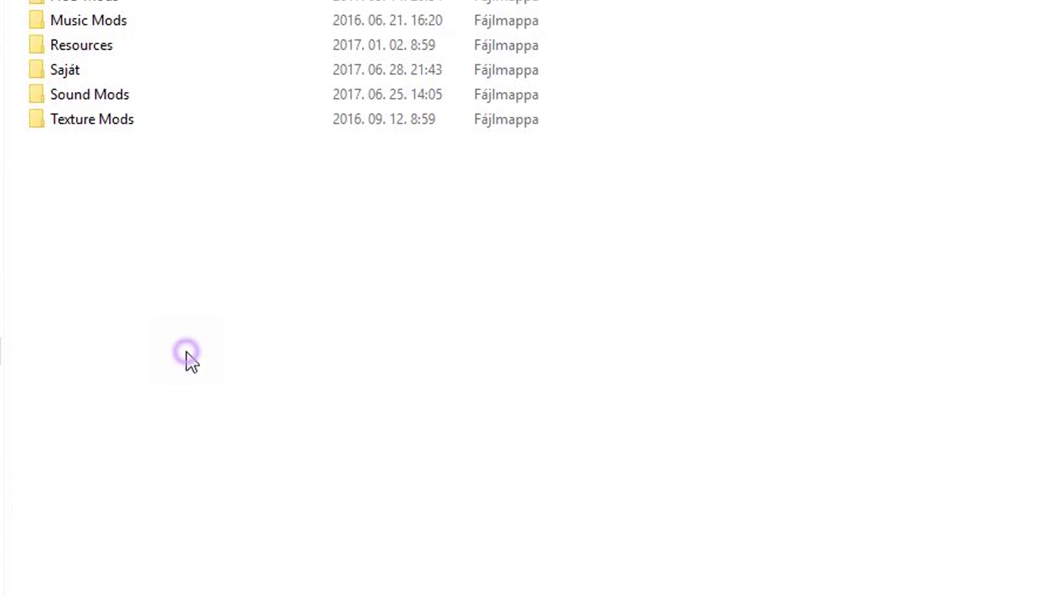
right_click(130, 292)
mouse_move(188, 594)
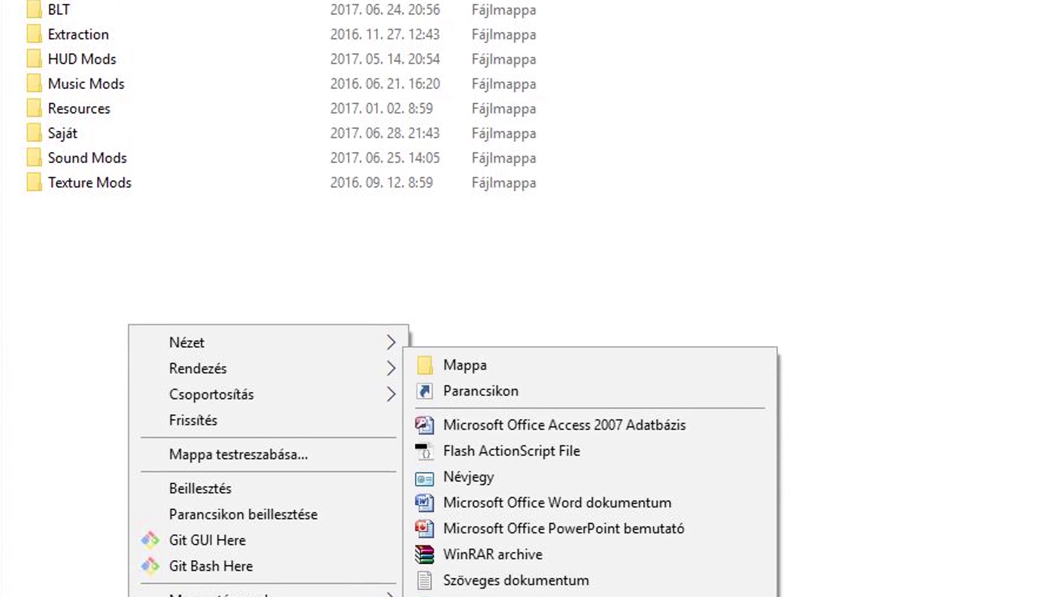
click(495, 338)
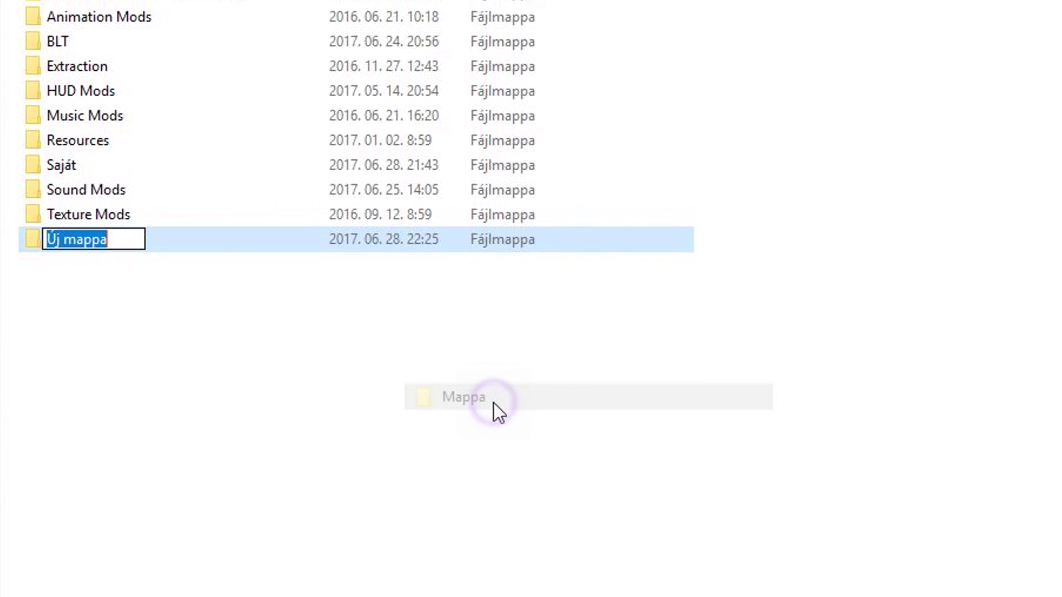
text(CUSTOM)
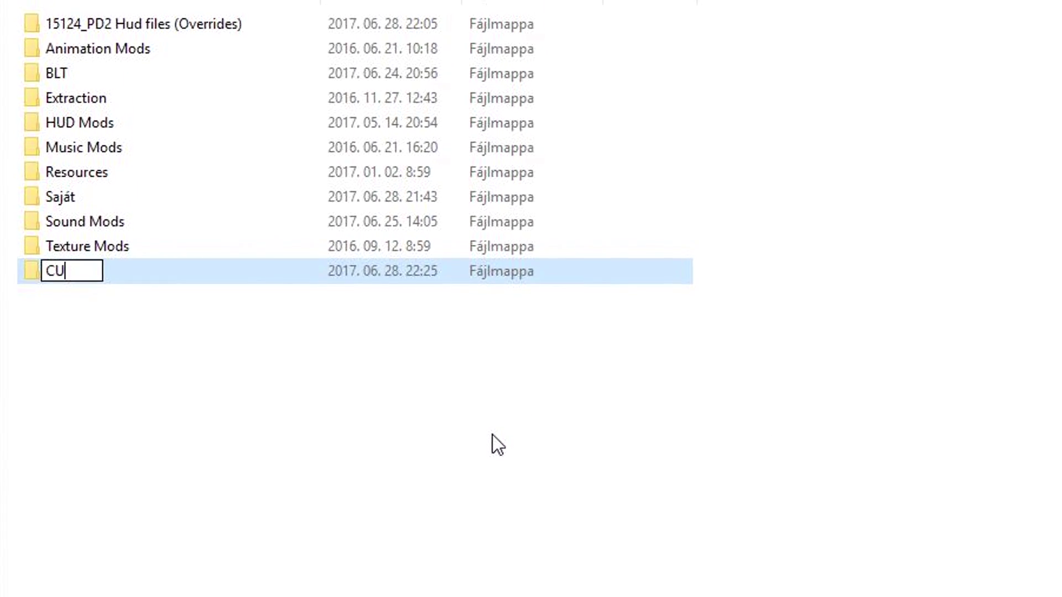
text( HUD)
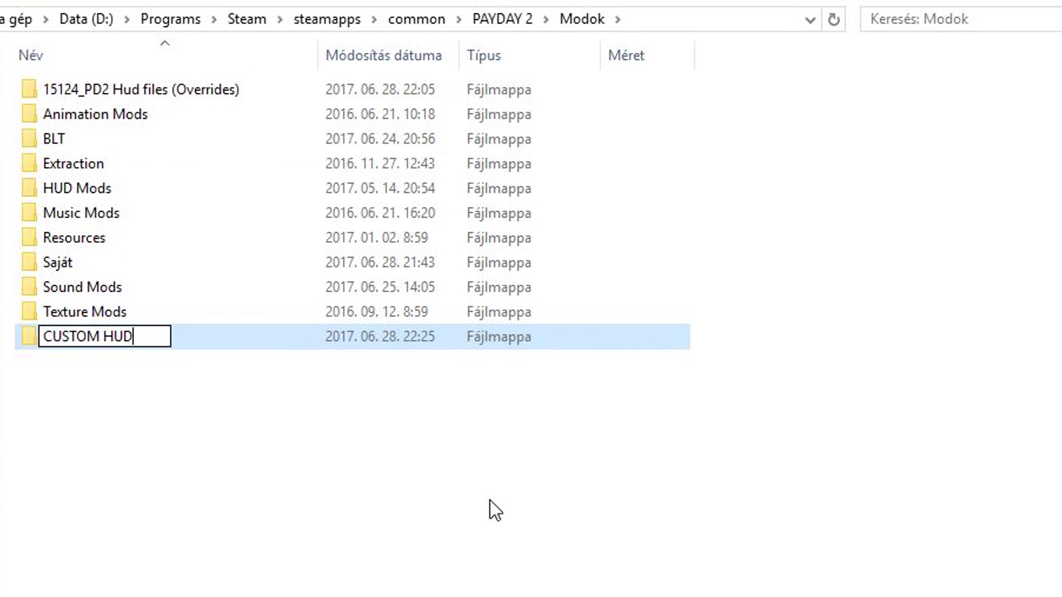
key(Return)
- Paste the six copied texture files into the CUSTOM HUD folder
key(Return)
key(ctrl+v)
click(250, 363)
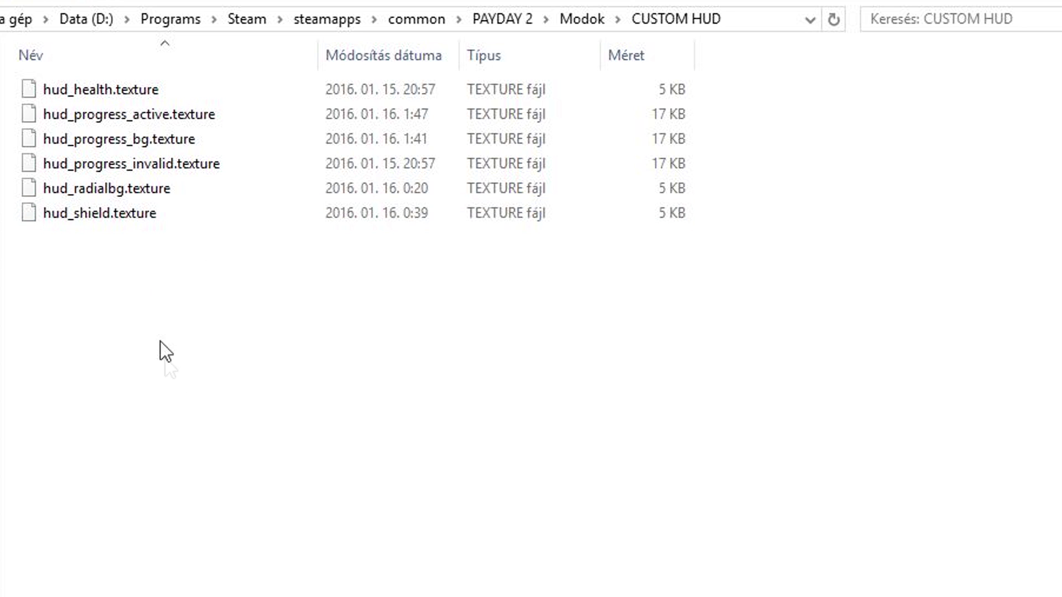
- Reopen CUSTOM HUD to check its texture files, and return to the Modok folder
key(BackSpace)
key(Return)
drag(151, 309, 100, 113)
click(190, 376)
key(BackSpace)
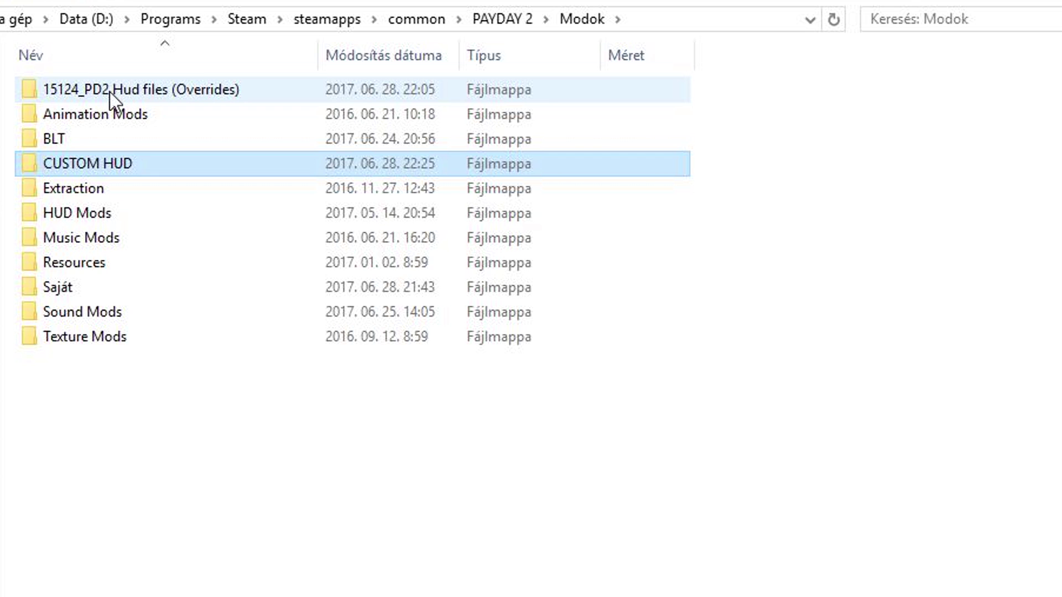
- Review the folder path 15124_PD2 Hud files (Overrides) > PD2Hud > guis > textures > pd2, and return to Modok
double_click(82, 92)
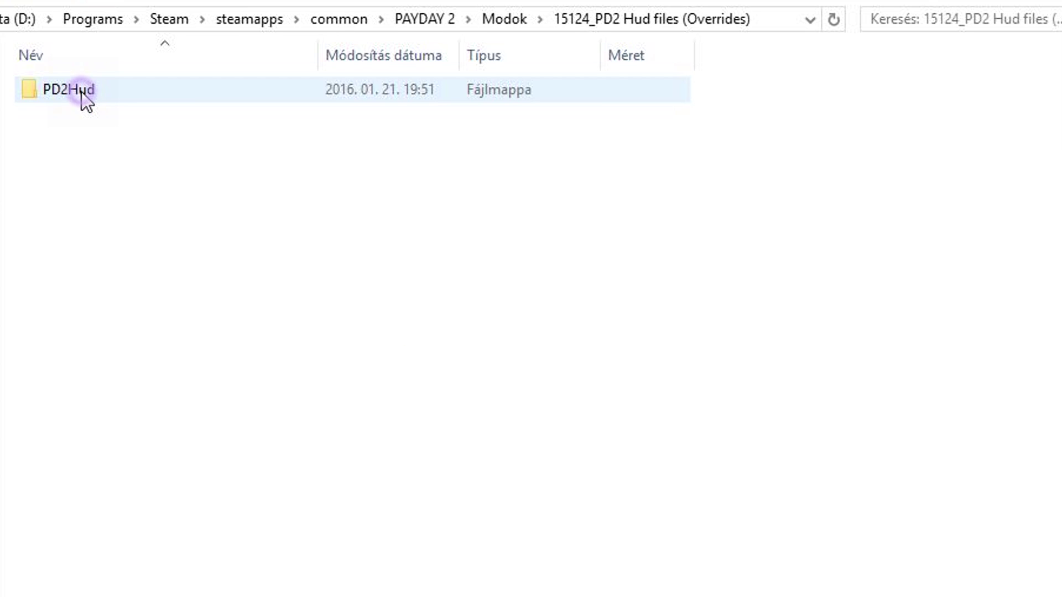
double_click(80, 100)
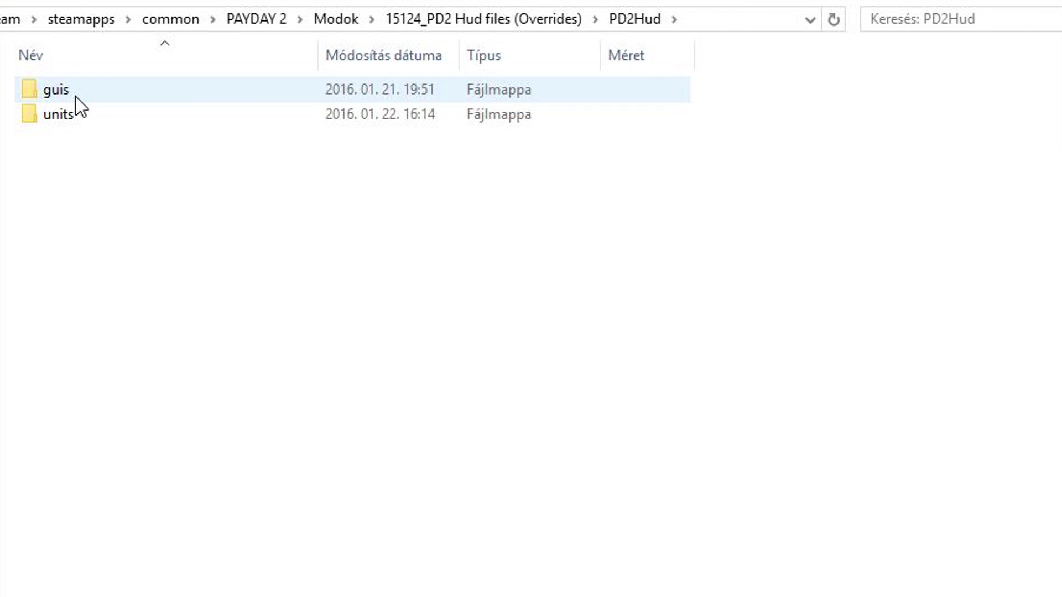
double_click(75, 97)
double_click(78, 100)
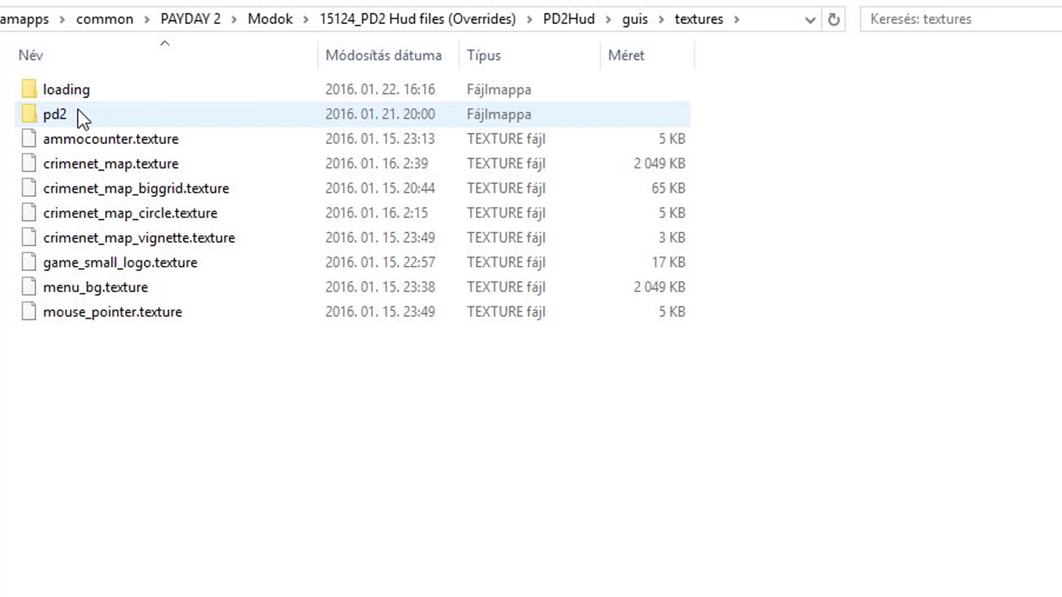
double_click(78, 114)
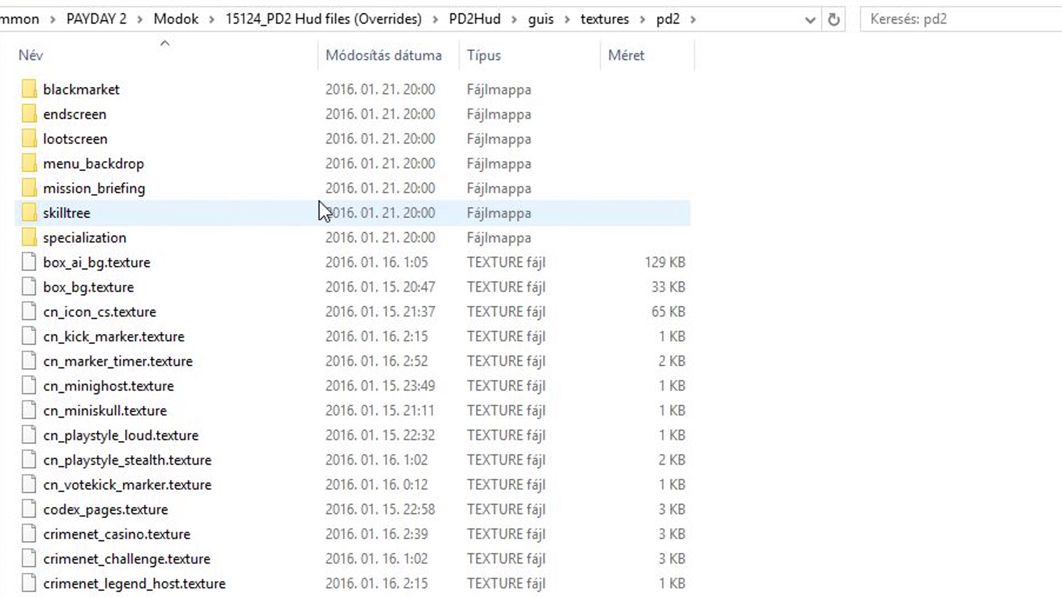
key(BackSpace)
key(BackSpace)
key(BackSpace)
key(BackSpace)
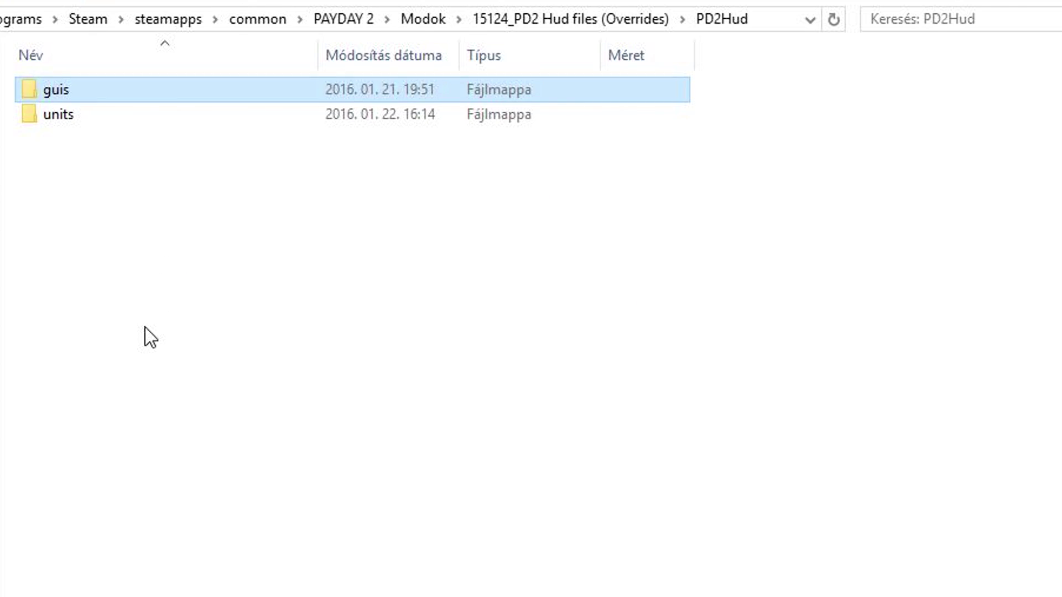
key(BackSpace)
click(124, 499)
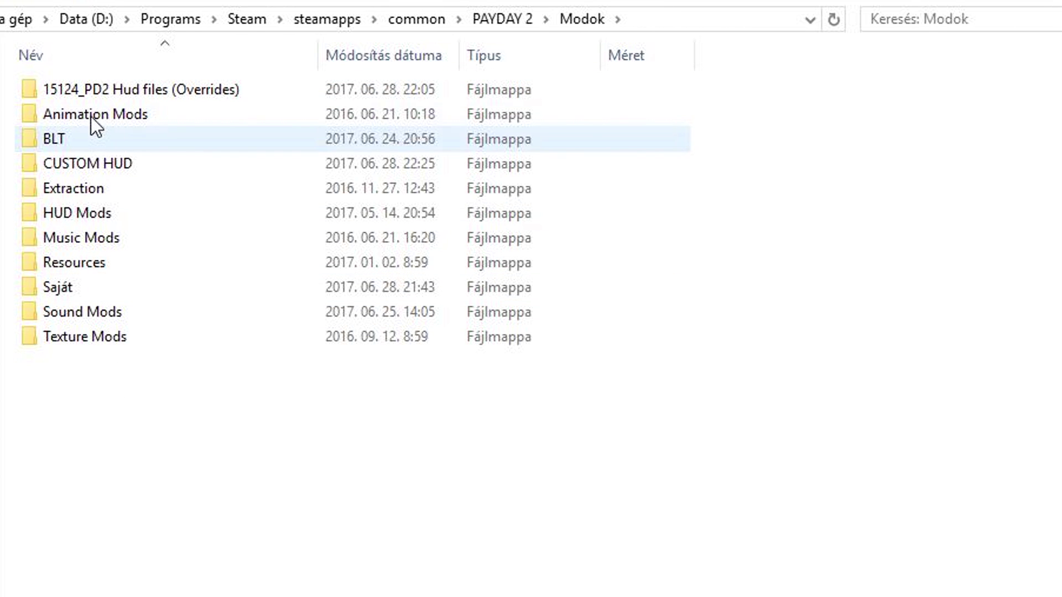
- Open the PD2Hud folder from 15124_PD2 Hud files (Overrides) in a separate window, placed beside the first as a reference
double_click(121, 91)
right_click(105, 84)
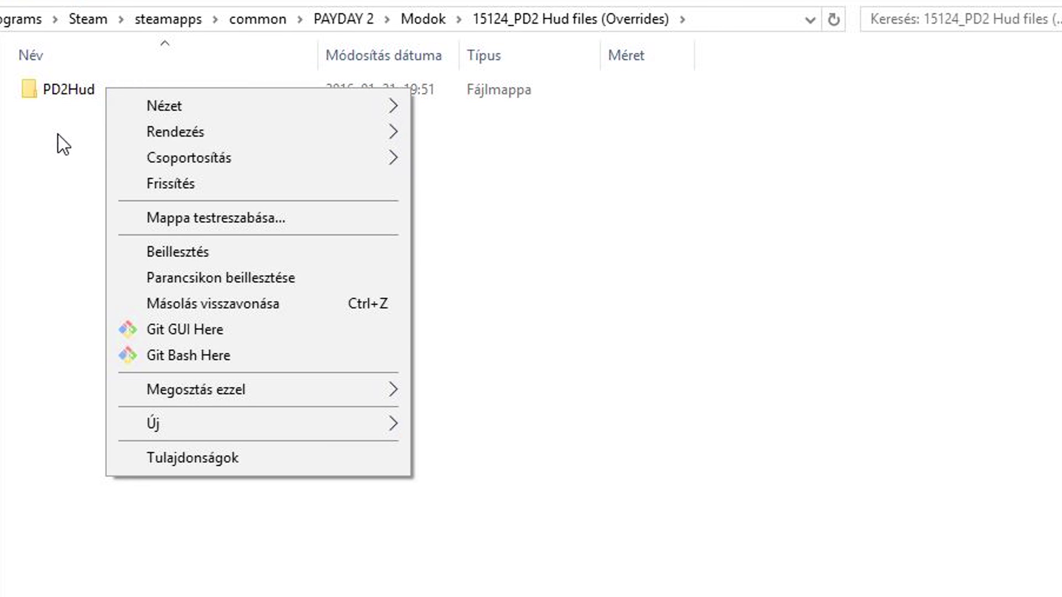
click(72, 87)
right_click(72, 88)
click(132, 135)
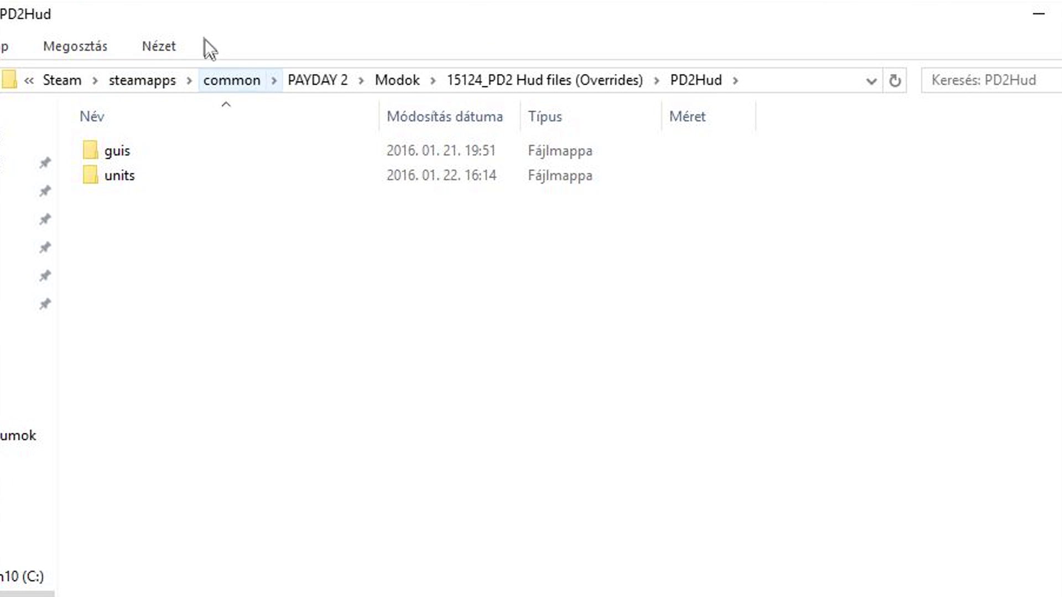
key(super+Right)
key(super+Down)
- Open the CUSTOM HUD folder in the original Modok window
key(alt+Up)
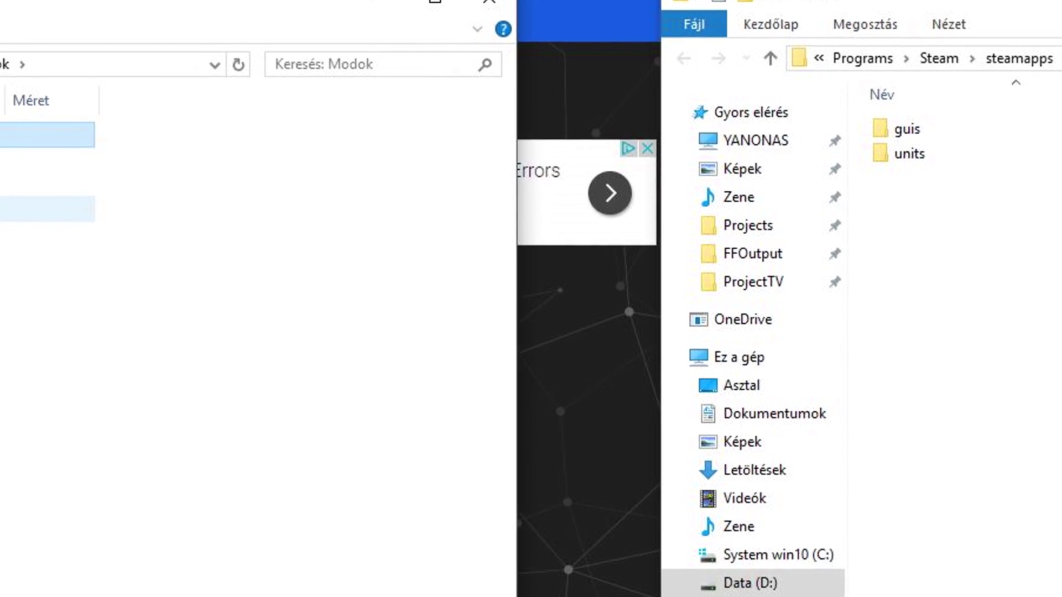
key(Return)
key(super+Up)
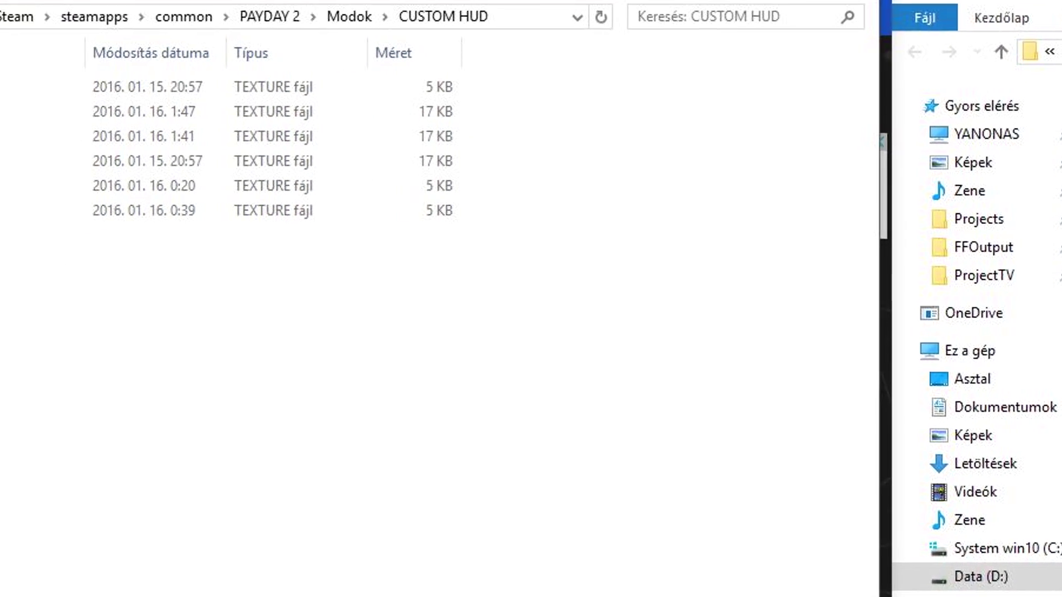
- Create a folder named guis inside CUSTOM HUD and open it
right_click(56, 288)
click(79, 311)
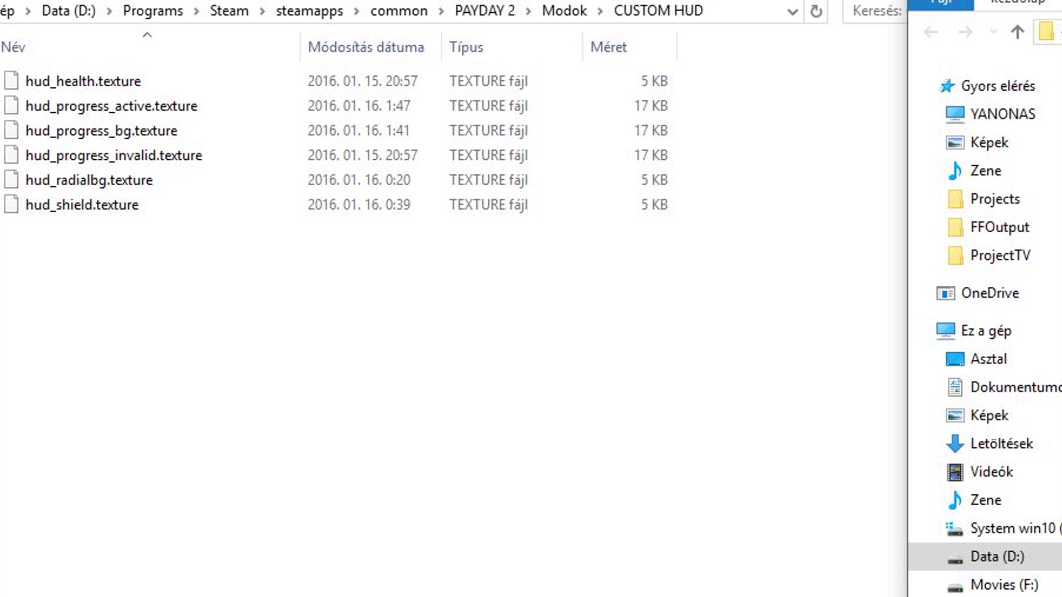
right_click(265, 368)
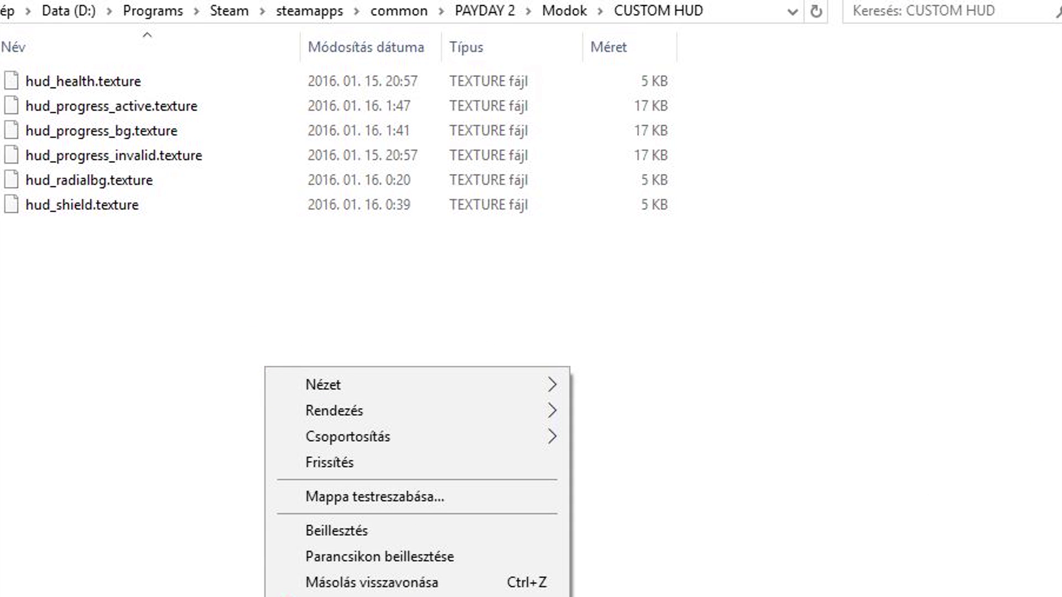
key(ctrl+shift+n)
text(gui)
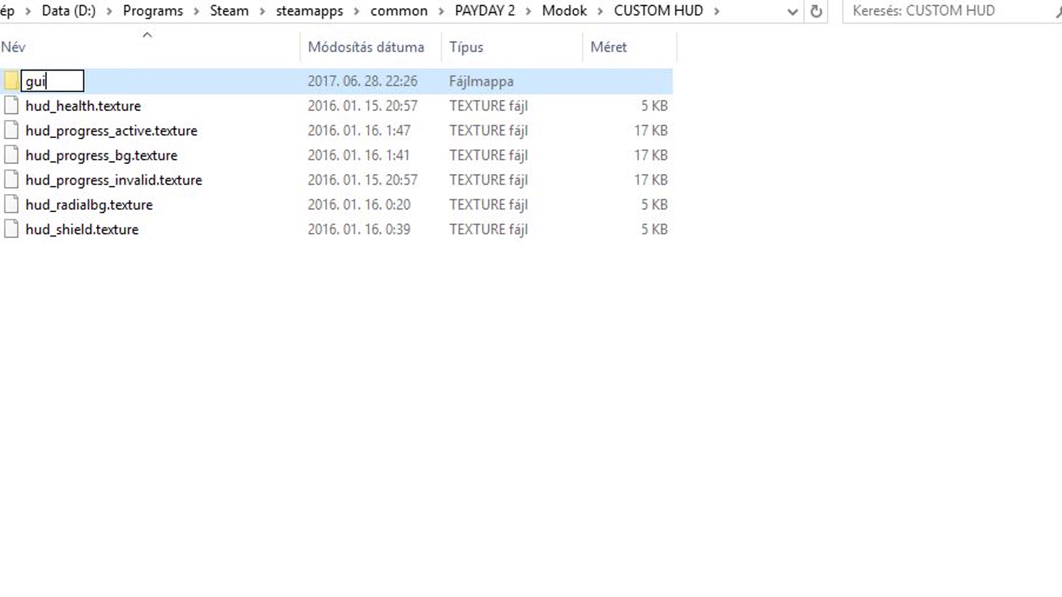
key(Return)
key(Return)
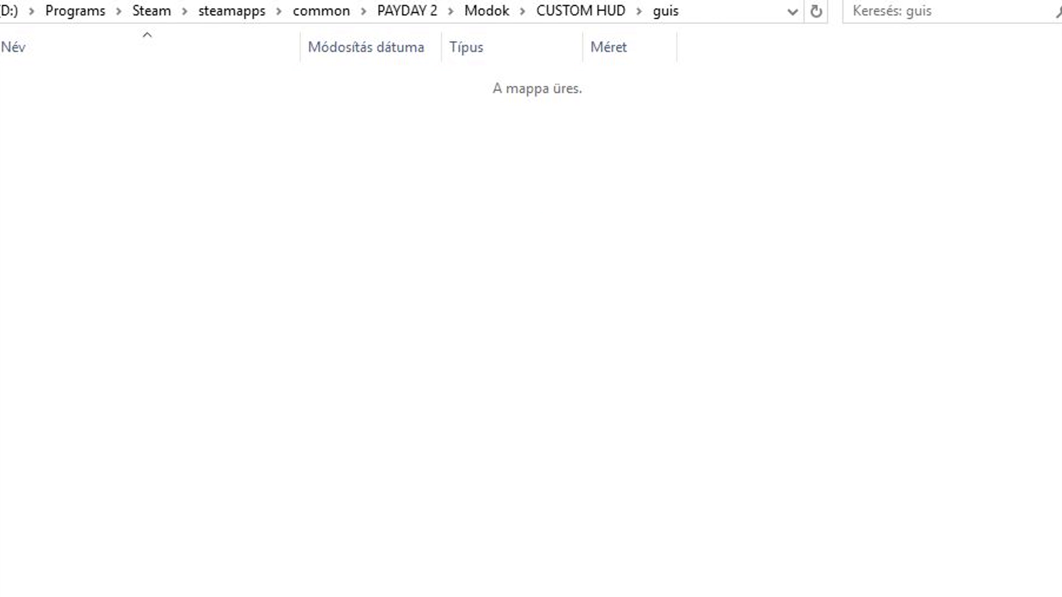
- Create a folder named textures inside guis and open it
right_click(443, 206)
mouse_move(529, 554)
click(801, 540)
text(texu)
key(BackSpace)
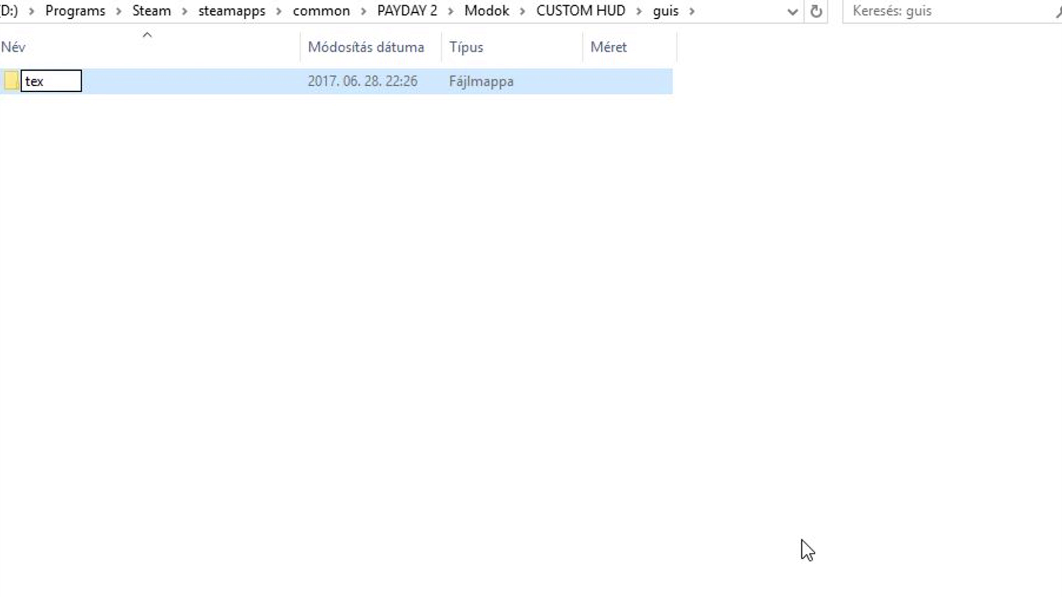
text(ture)
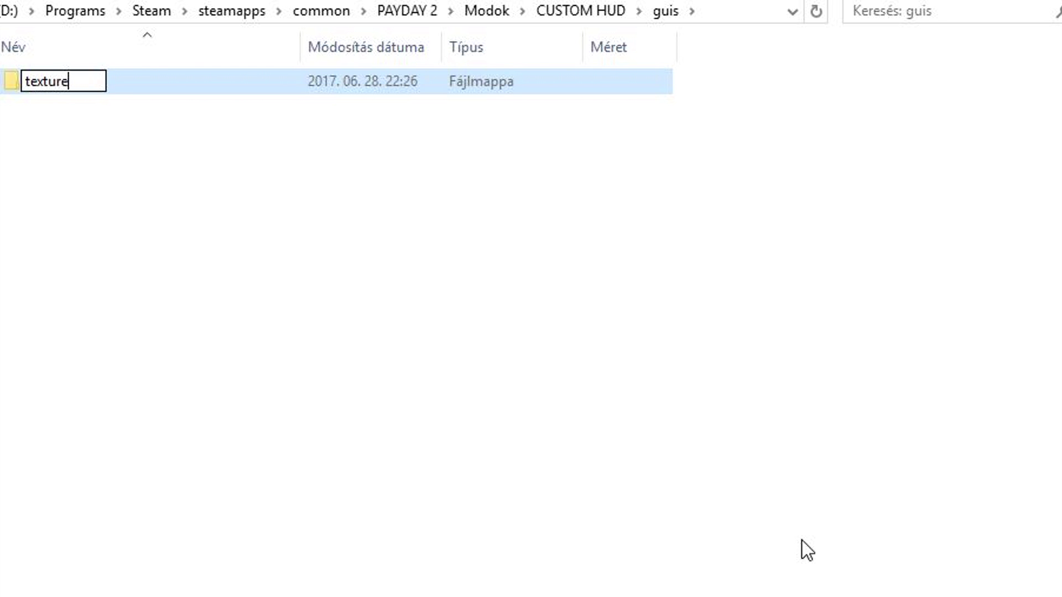
key(Return)
key(Return)
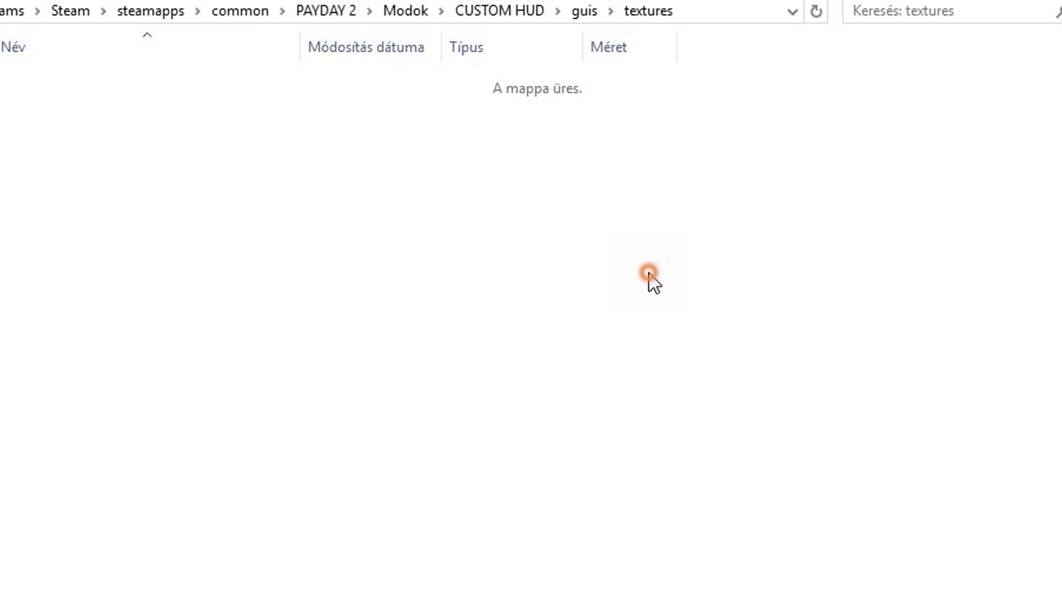
- Create a folder named pd2 inside the textures folder
right_click(649, 273)
click(984, 586)
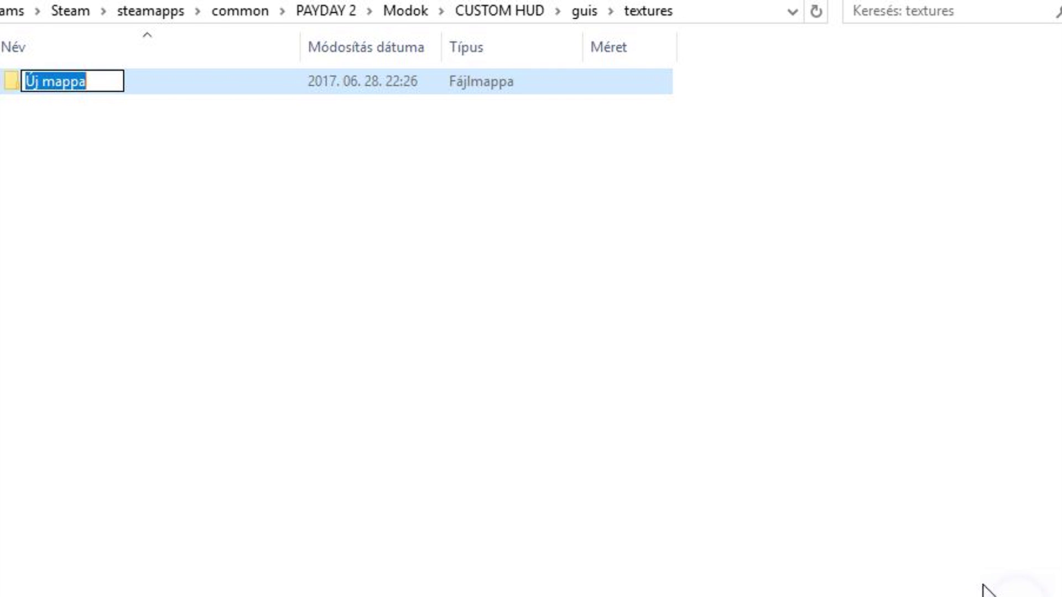
text(pd2)
key(Return)
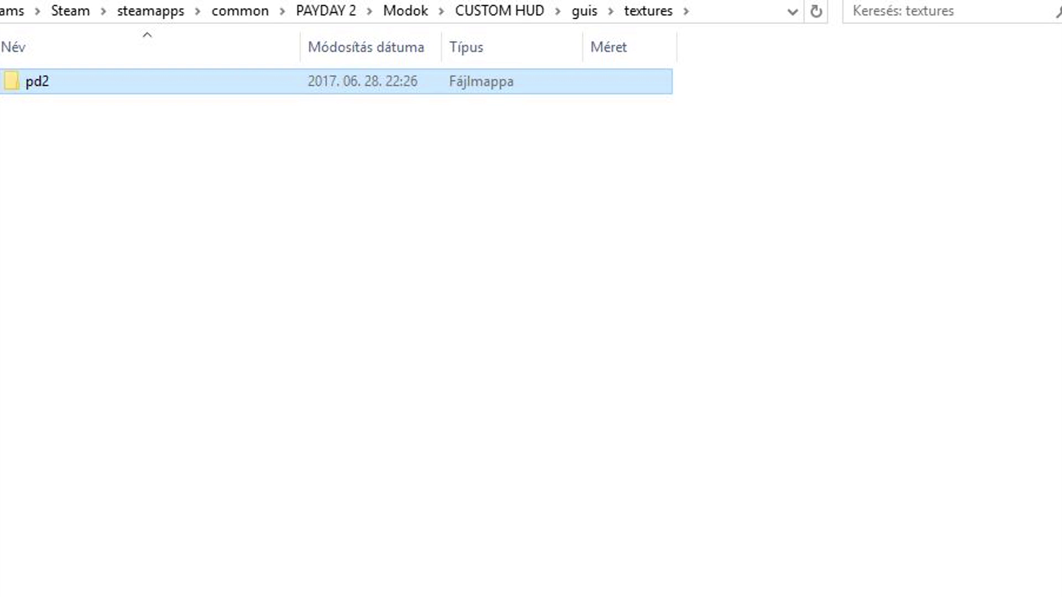
- Move the six HUD texture files from the CUSTOM HUD folder into its guis > textures > pd2 subfolder
key(ctrl+n)
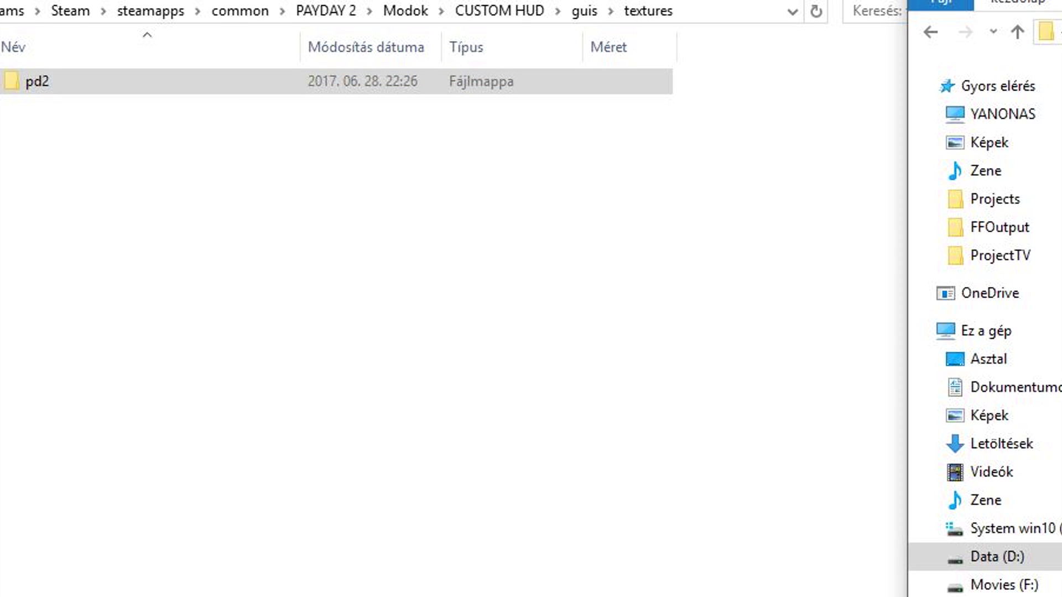
key(alt+Tab)
key(BackSpace)
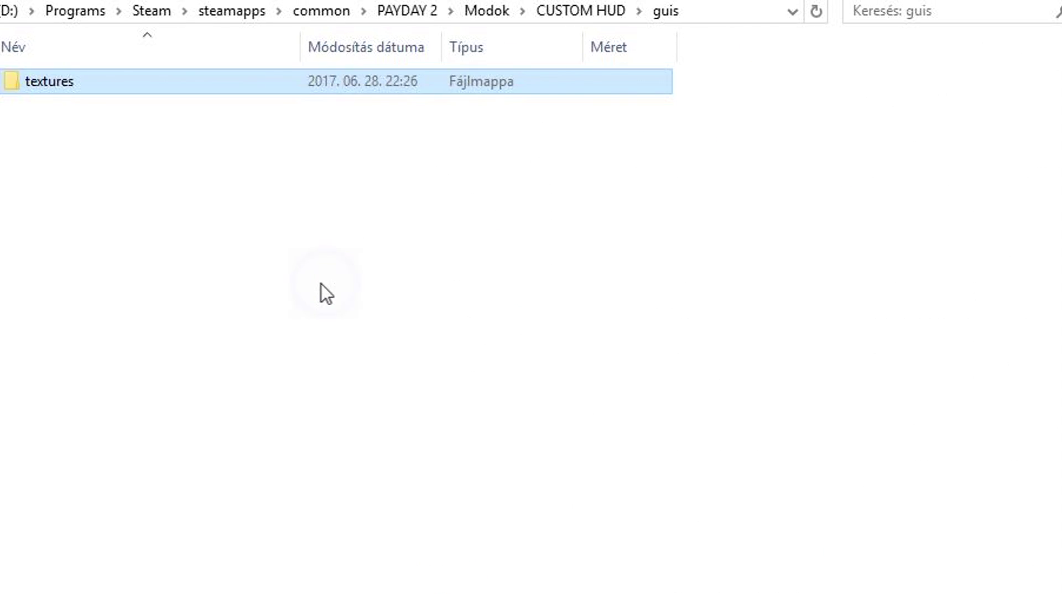
key(BackSpace)
drag(131, 351, 67, 102)
double_click(61, 82)
double_click(64, 78)
double_click(69, 85)
key(ctrl+a)
click(221, 302)
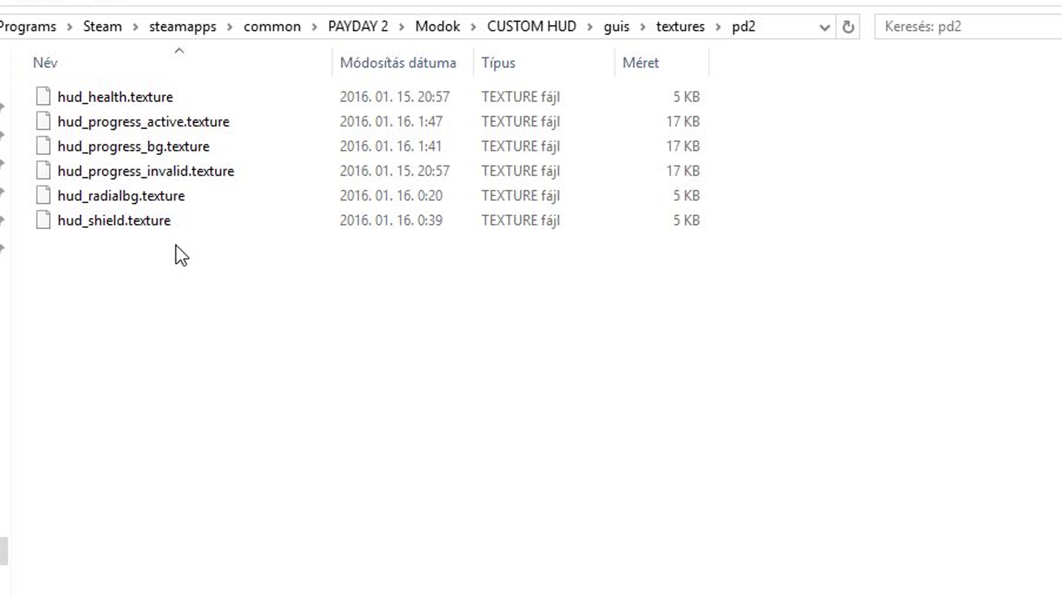
- Copy the CUSTOM HUD folder from Modok and paste it into PAYDAY 2 > assets > mod_overrides
key(BackSpace)
key(BackSpace)
key(BackSpace)
key(BackSpace)
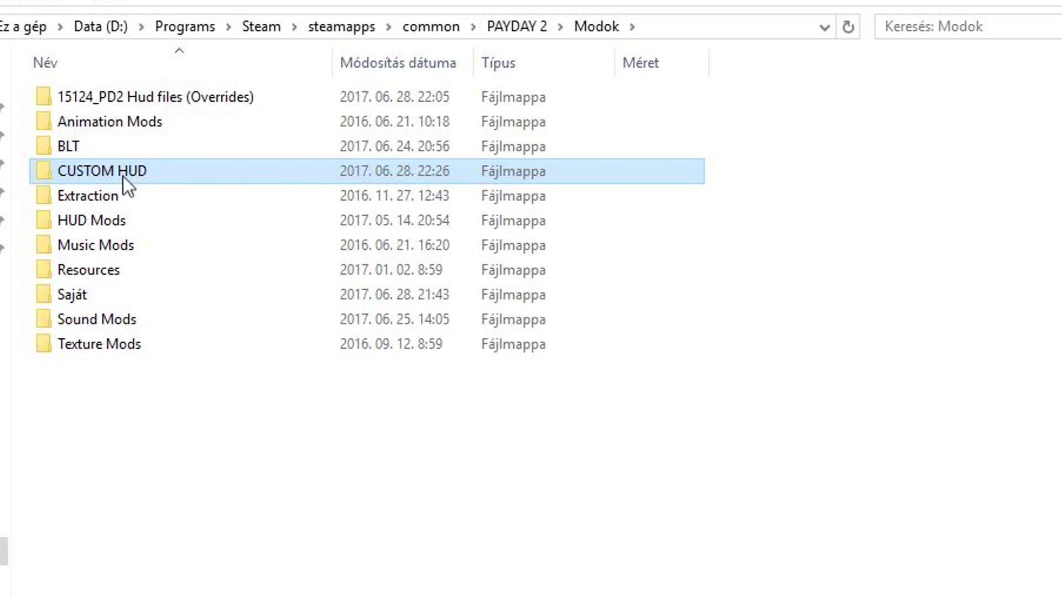
key(BackSpace)
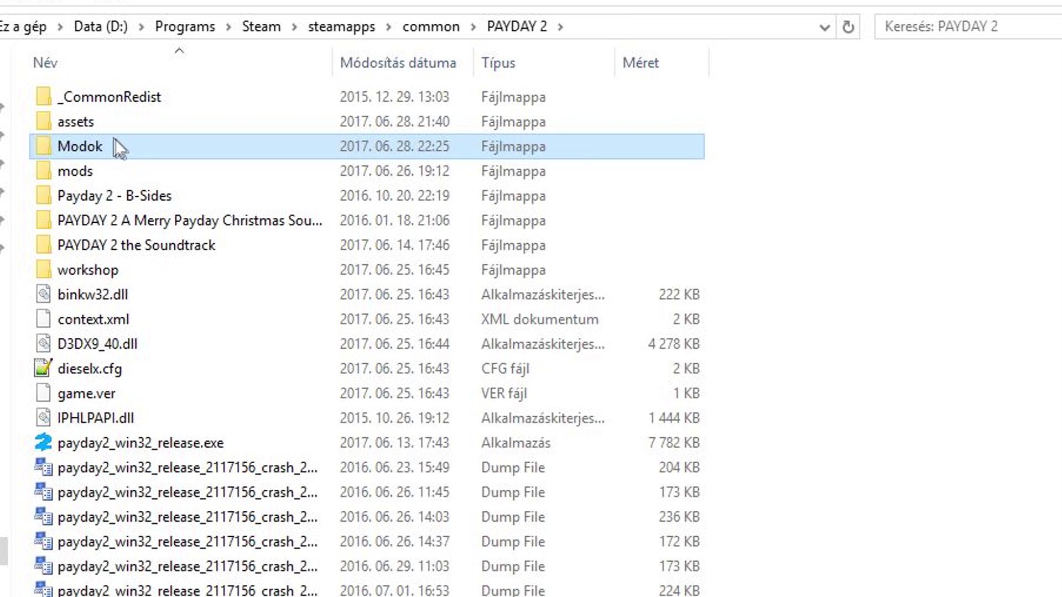
double_click(99, 128)
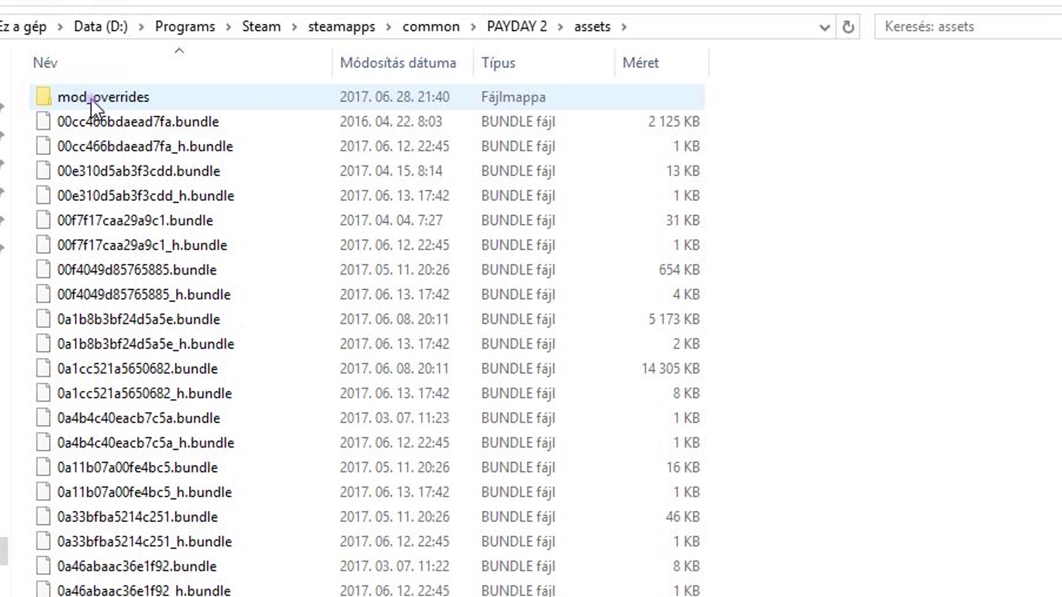
double_click(91, 100)
key(ctrl+v)
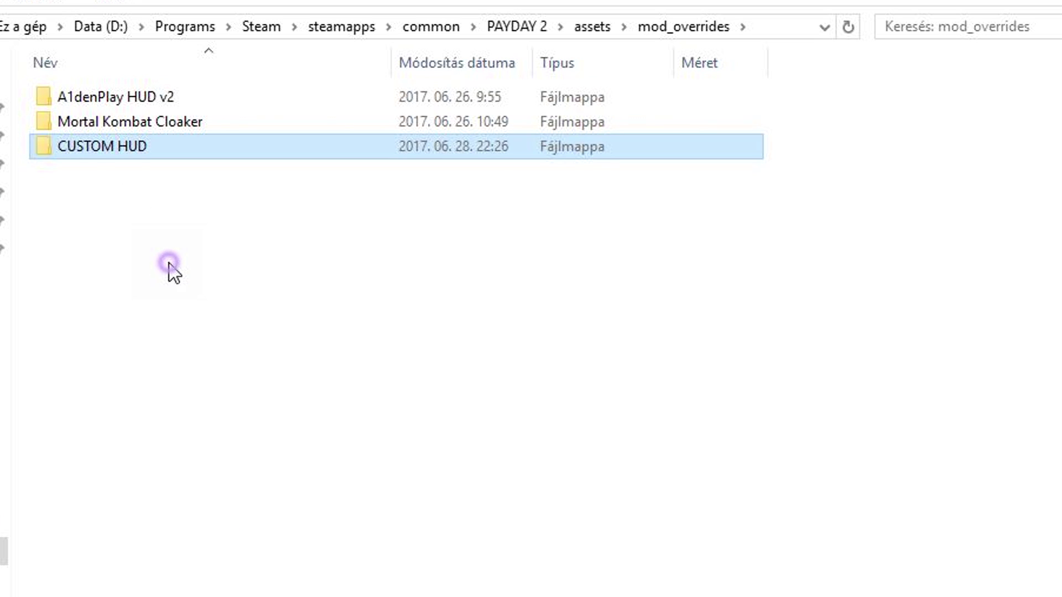
click(98, 103)
key(BackSpace)
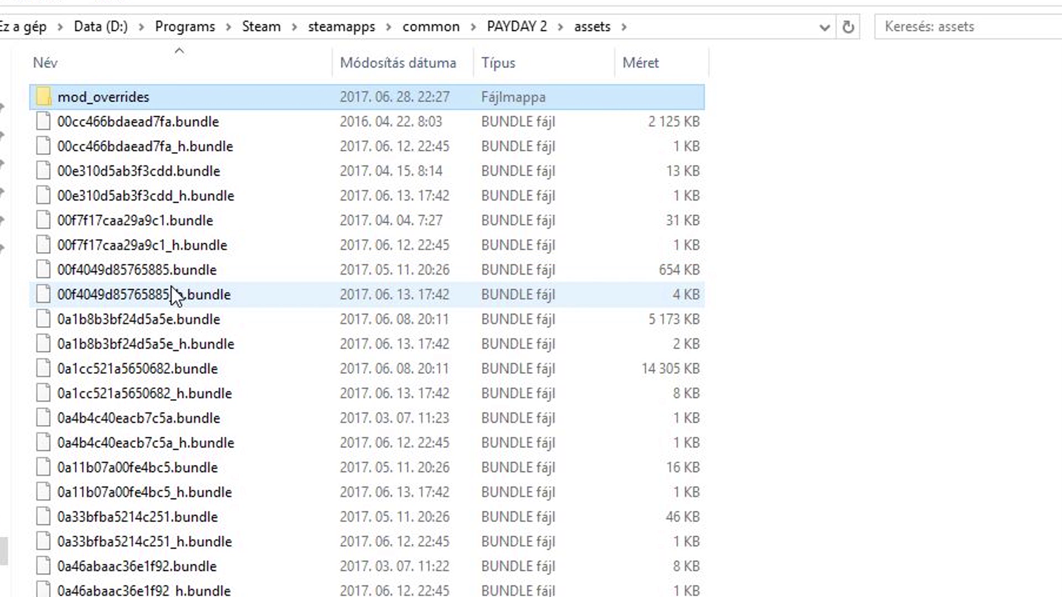
- Paste the A1denPlay HUD v2 folder into assets and open mod_overrides > CUSTOM HUD > guis > textures > pd2
key(ctrl+v)
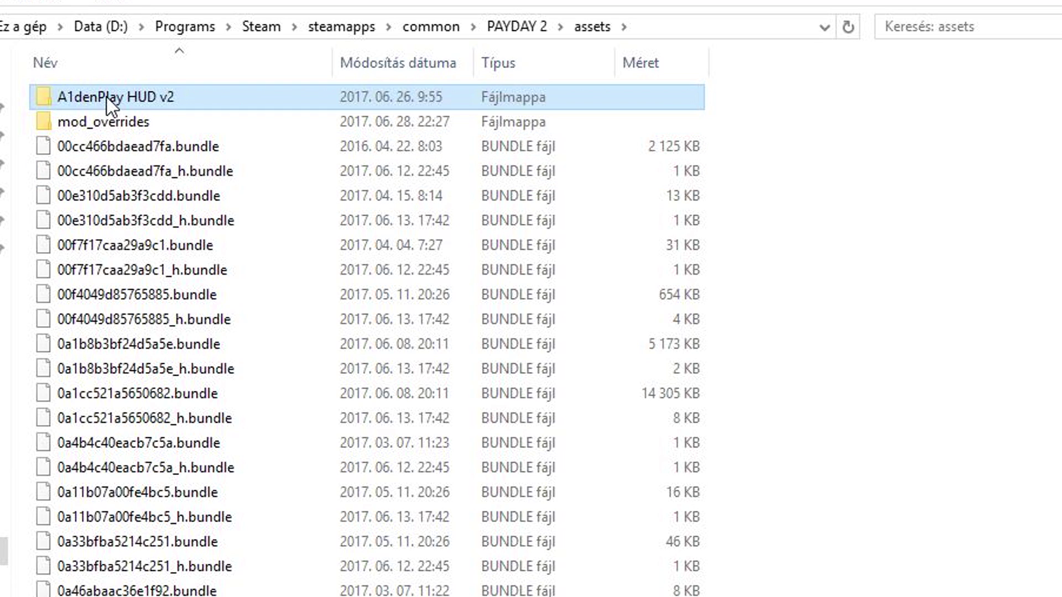
double_click(101, 123)
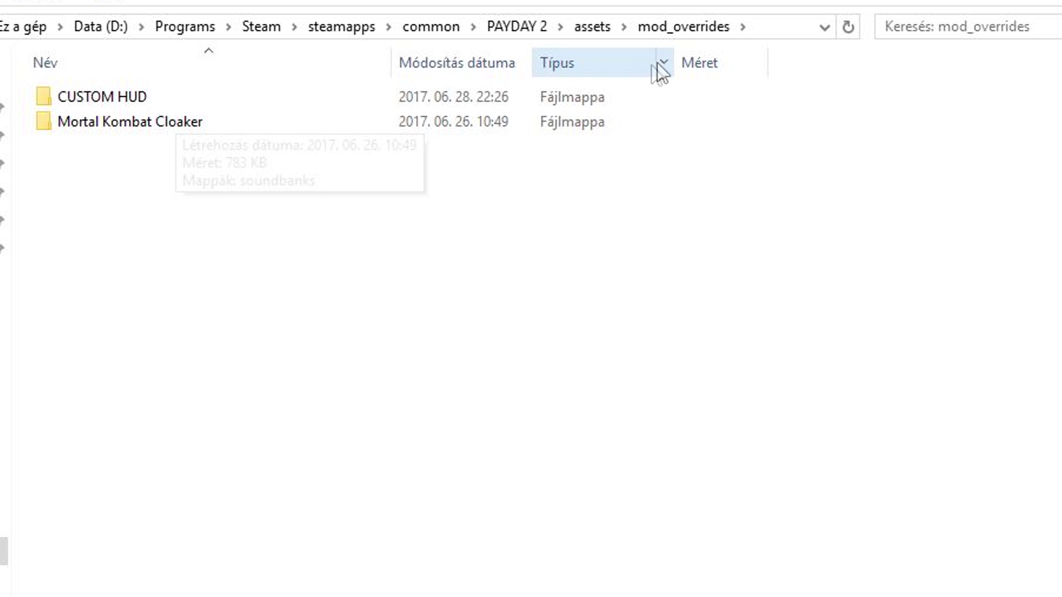
double_click(112, 102)
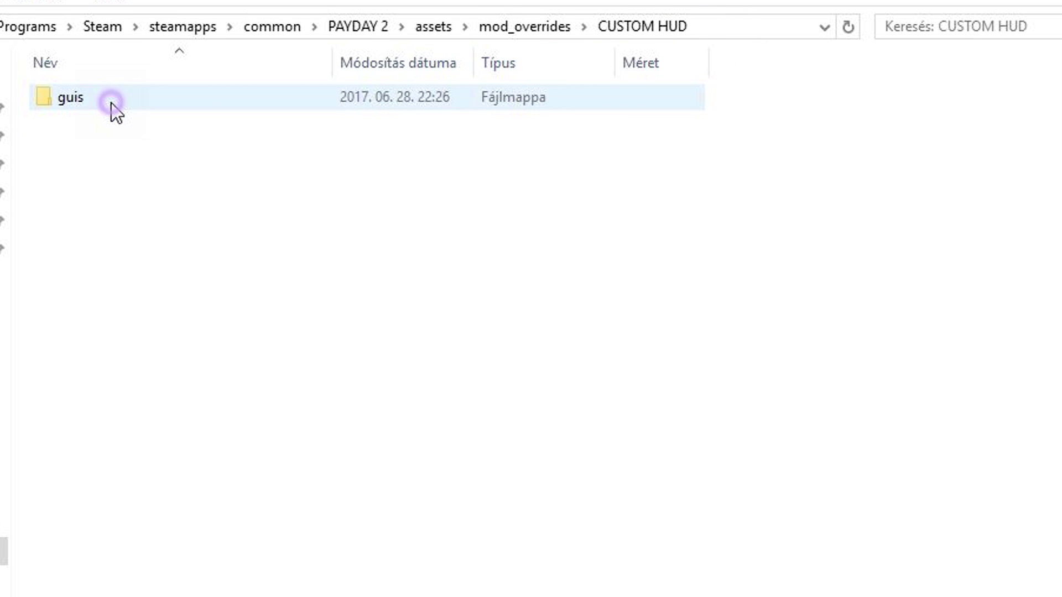
double_click(133, 107)
double_click(133, 107)
double_click(133, 107)
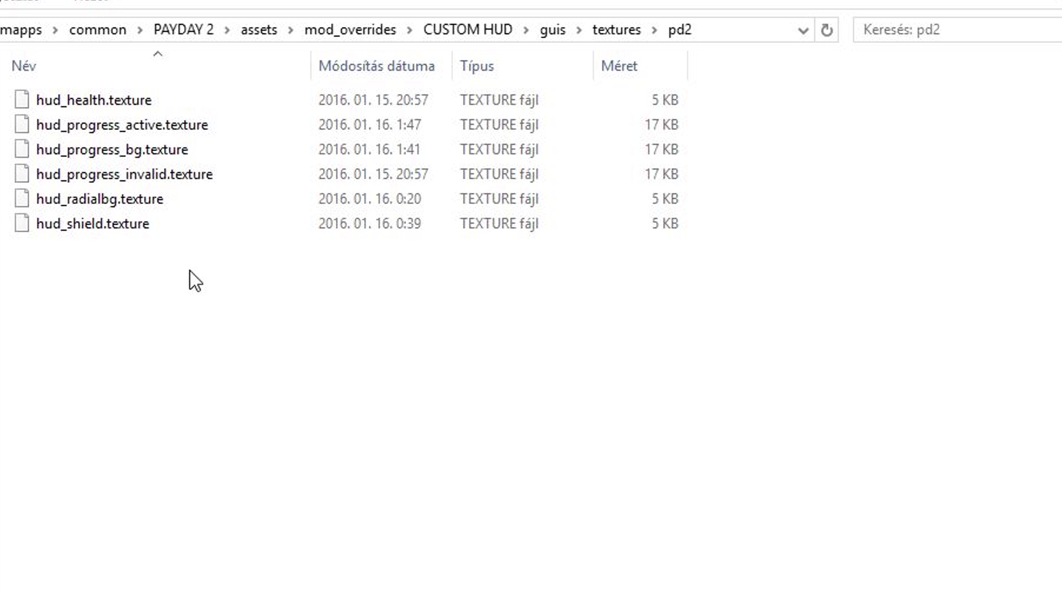
- Rename hud_shield.texture to hud_shield.dds and accept the extension change
click(148, 224)
click(149, 225)
drag(151, 224, 113, 225)
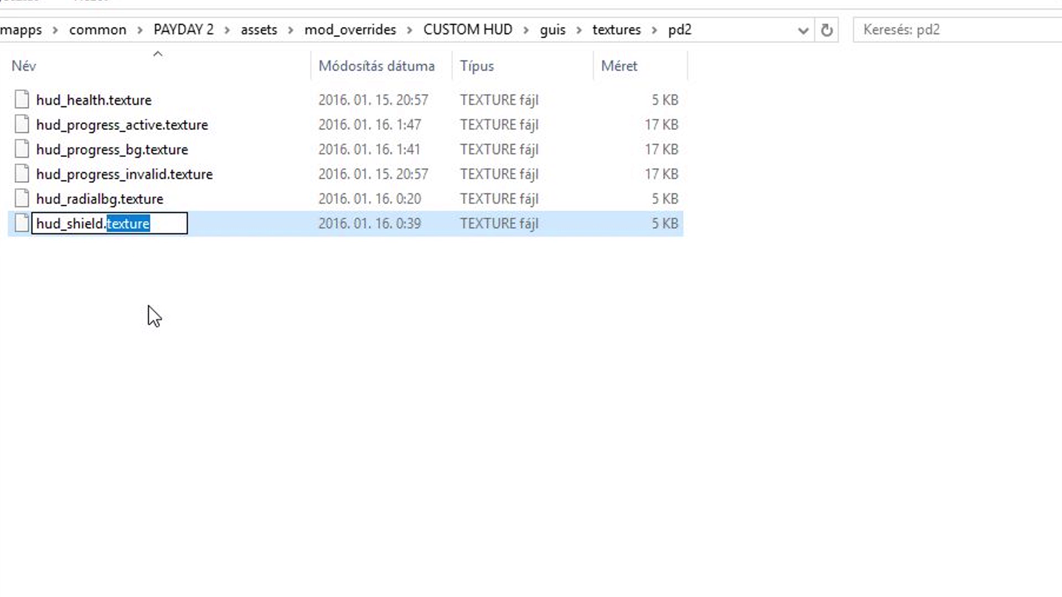
text(dds)
key(Return)
key(Return)
- Change the extension of hud_radialbg.texture so the file is named hud_radialbg.dds
click(141, 200)
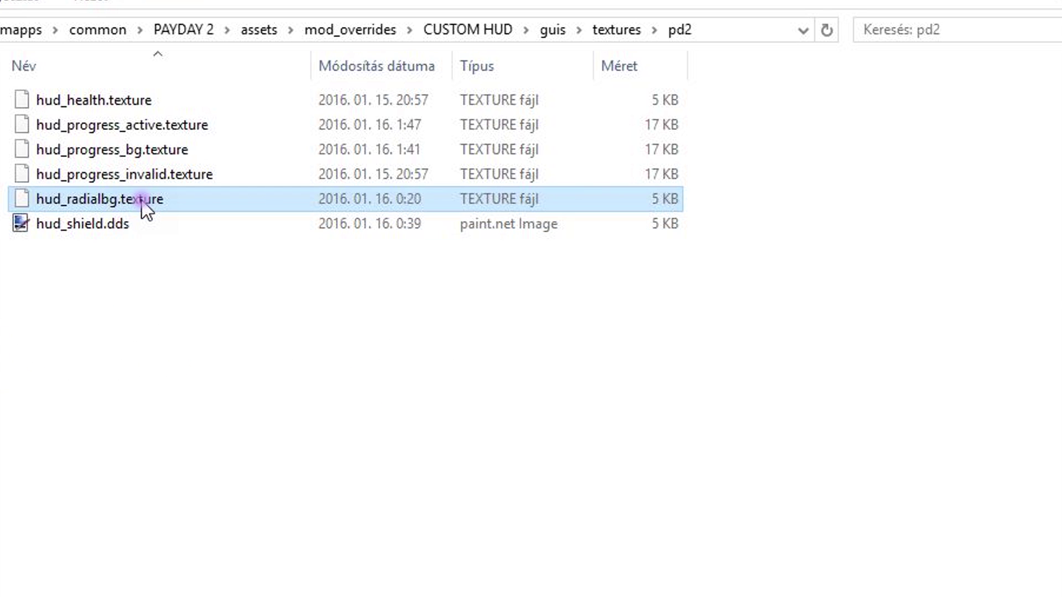
click(170, 199)
drag(166, 199, 127, 199)
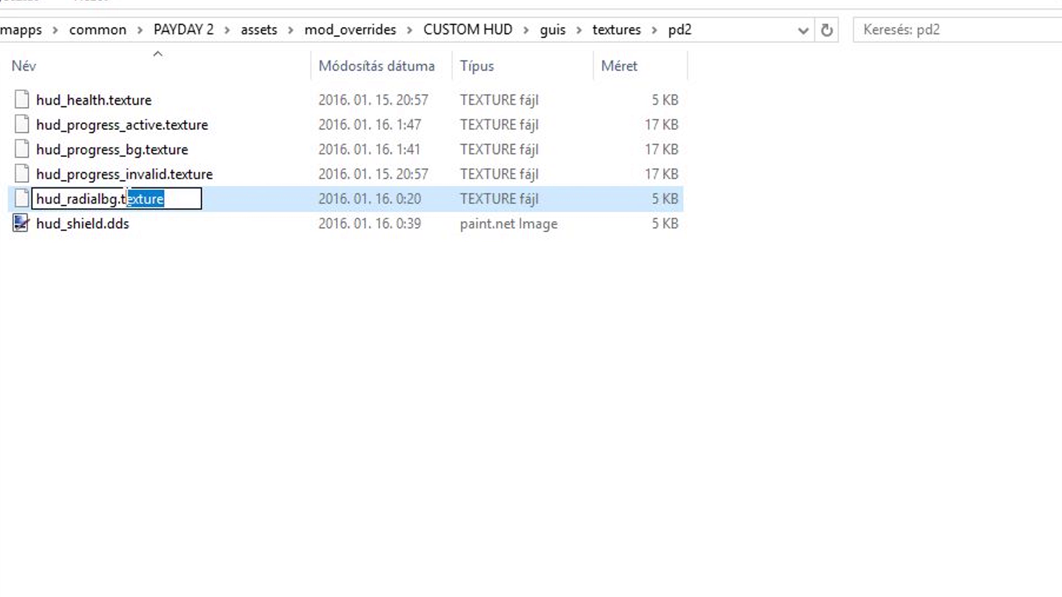
text(dds)
key(Return)
key(Return)
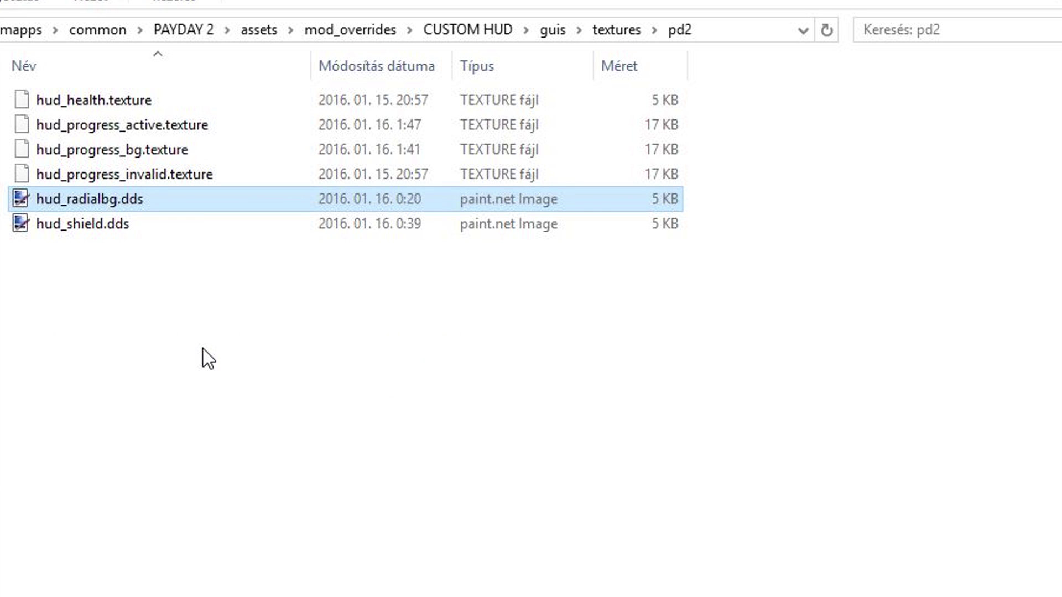
- Rename hud_progress_invalid.texture to hud_progress_invalid.dds and accept the extension change
click(221, 175)
click(210, 175)
drag(219, 175, 170, 175)
text(dds)
key(Return)
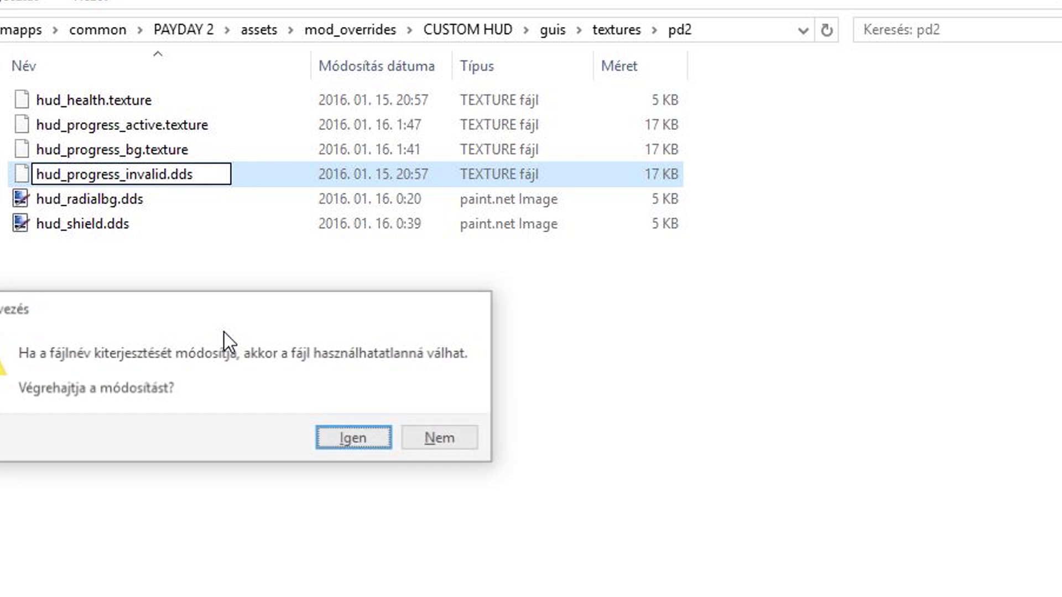
key(Return)
- Change the extension of hud_progress_bg.texture so the file is named hud_progress_bg.dds
click(191, 150)
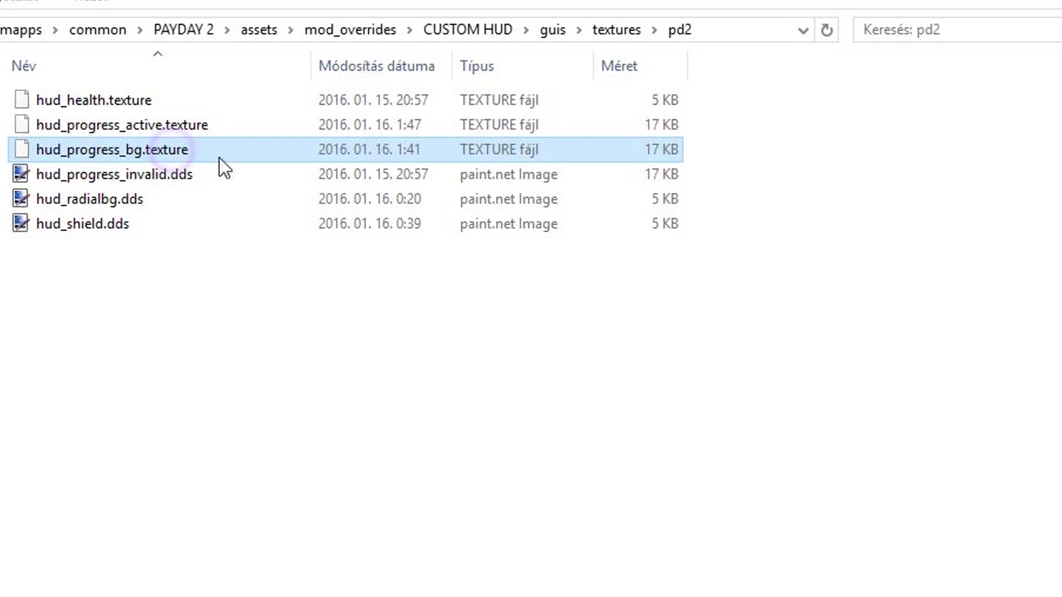
click(185, 149)
drag(191, 150, 145, 150)
text(dds)
key(Return)
key(Return)
- Rename hud_progress_active.texture to hud_progress_active.dds and accept the extension change
click(215, 123)
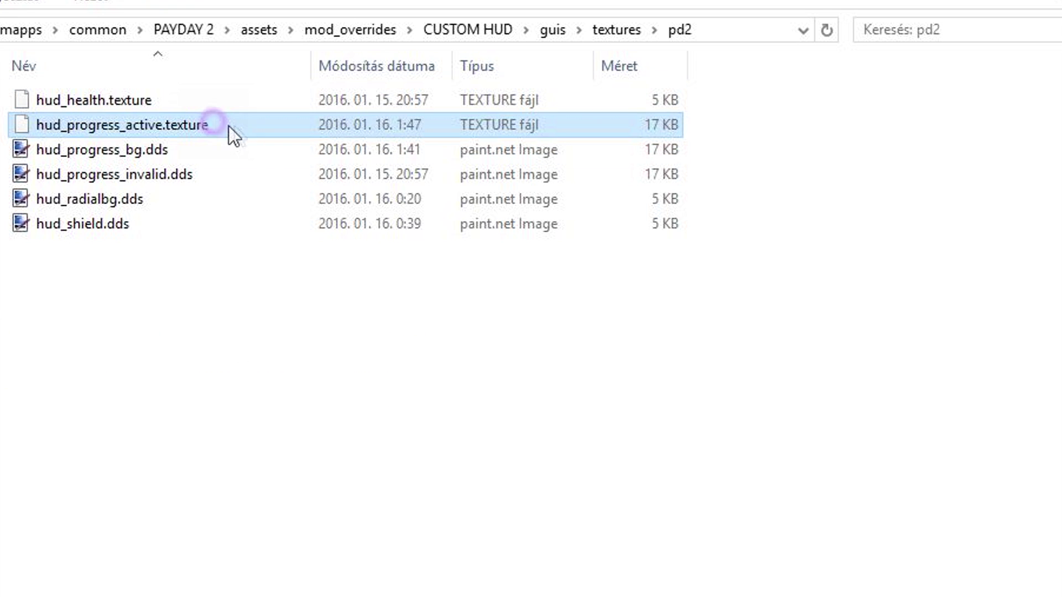
click(219, 125)
drag(220, 125, 172, 124)
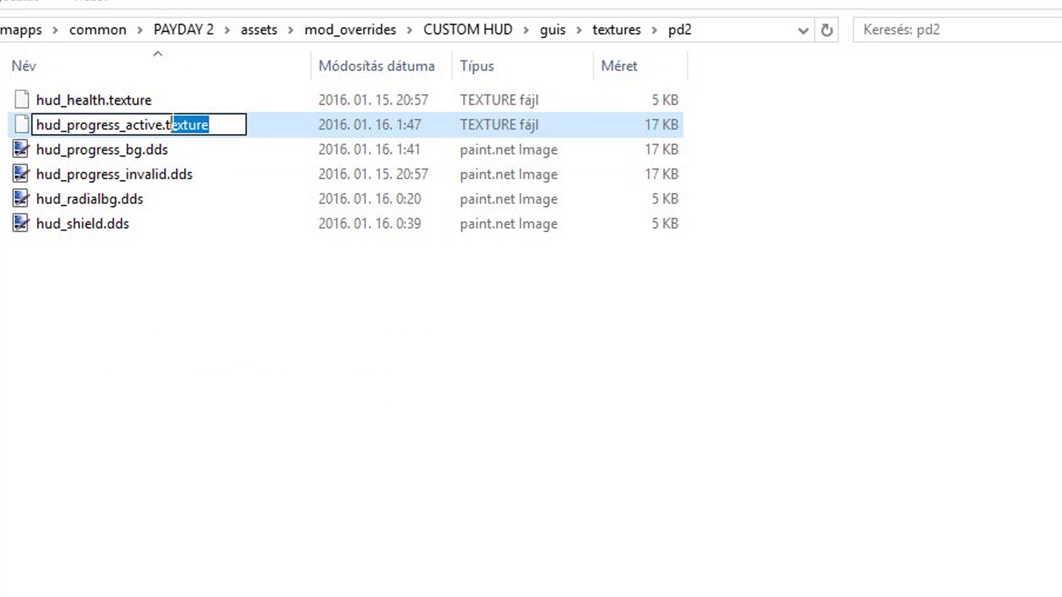
key(BackSpace)
key(BackSpace)
text(dds)
key(Return)
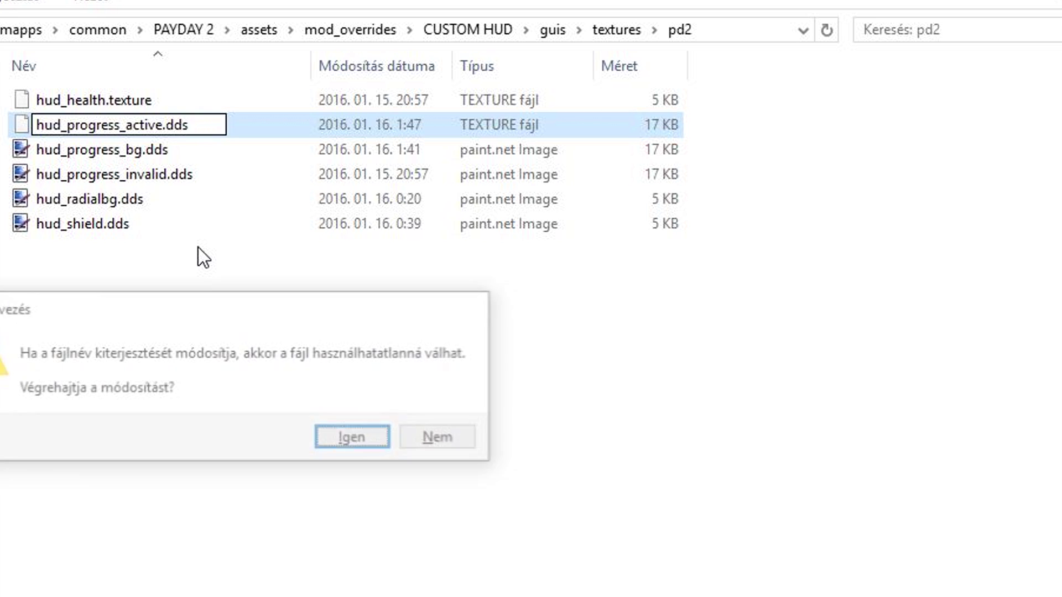
key(Return)
- Rename hud_health.texture to hud_health.dds, accept the extension change and deselect the file
click(142, 100)
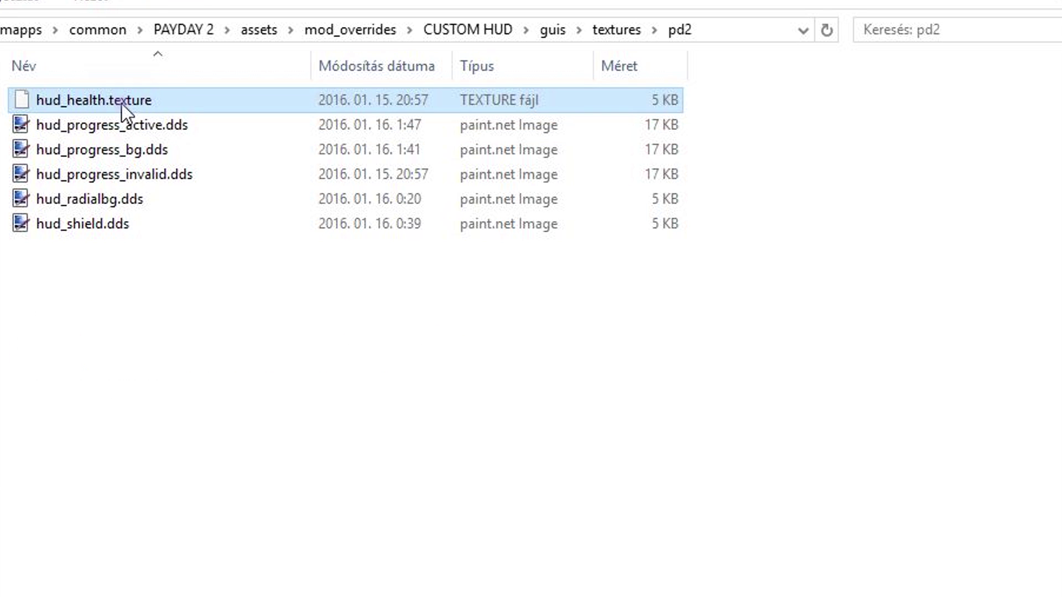
click(159, 103)
drag(156, 100, 128, 100)
text(dds)
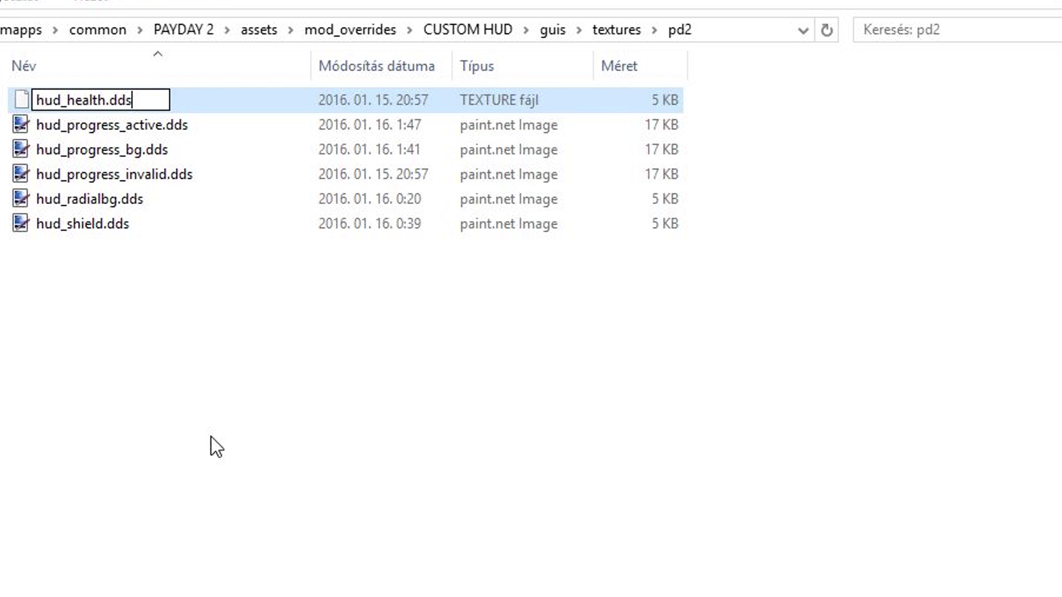
key(Return)
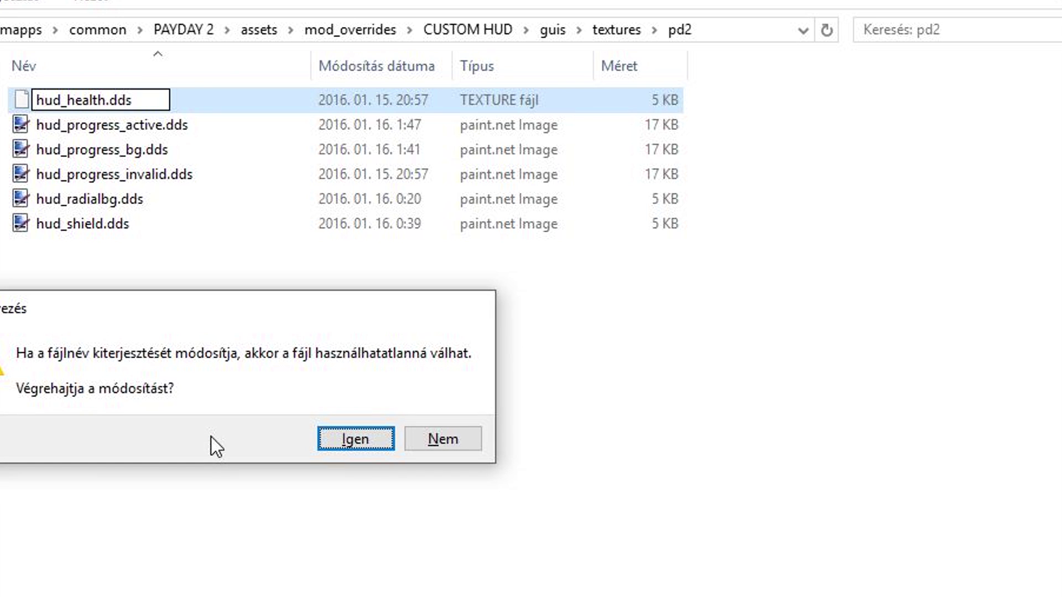
key(Return)
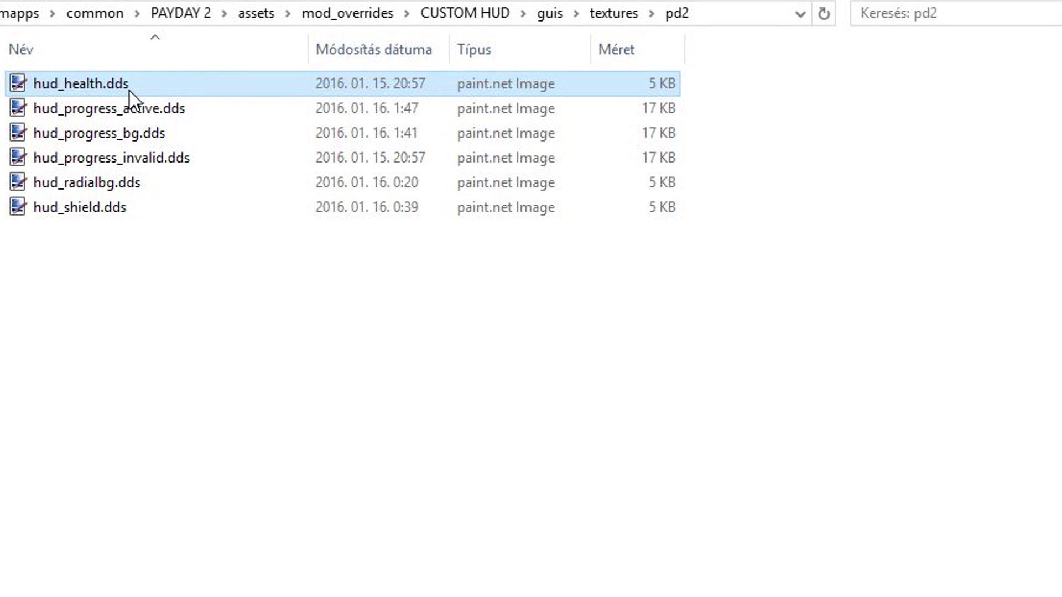
click(208, 356)
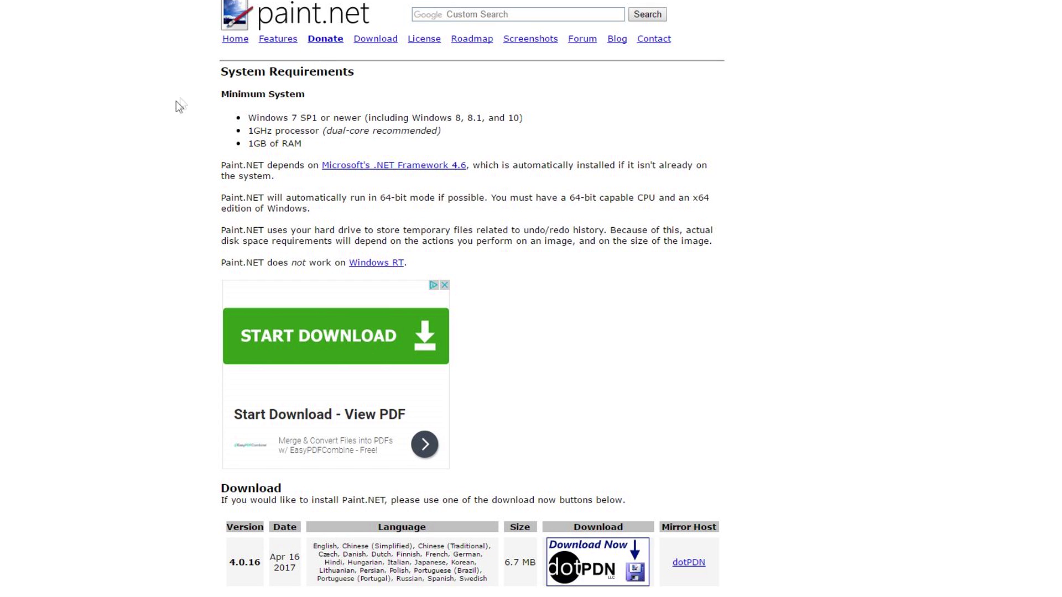
- On the paint.net website in the browser, go to the dotPDN download page and download paint.net 4.0.16
scroll(164, 139, down, 3)
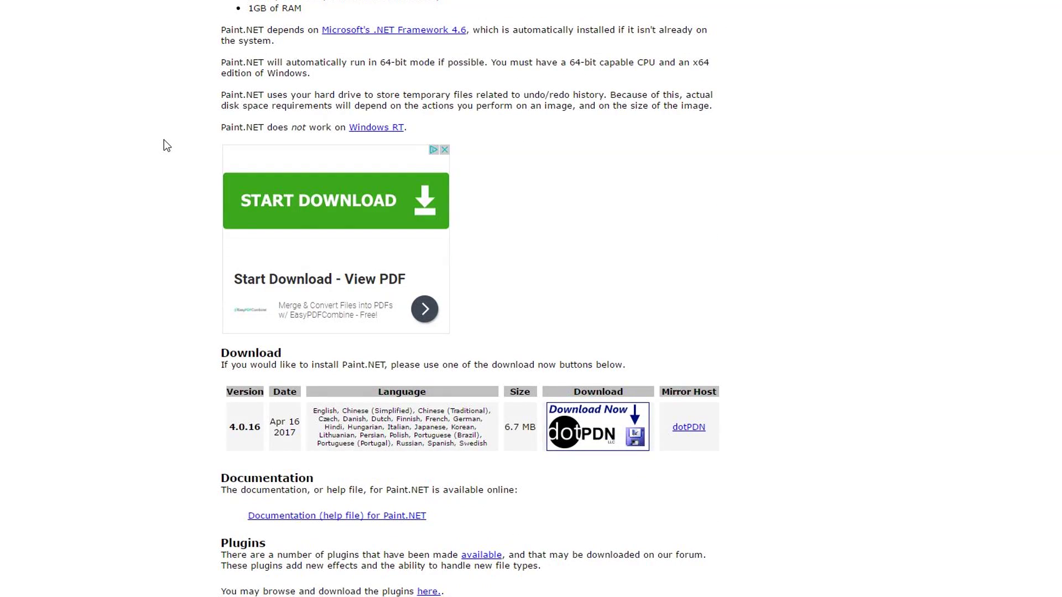
scroll(164, 140, up, 3)
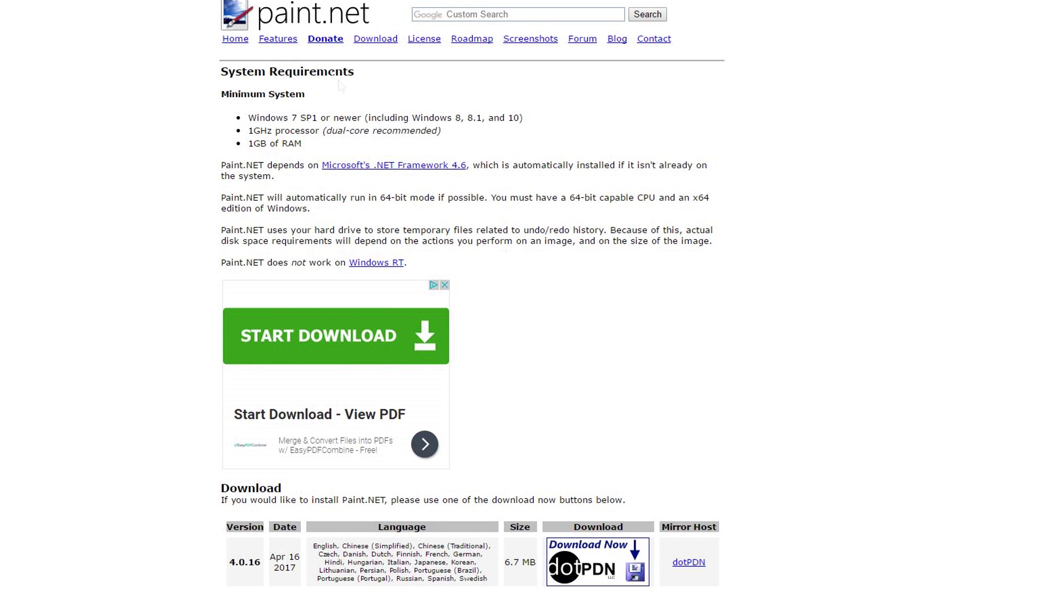
scroll(562, 132, down, 3)
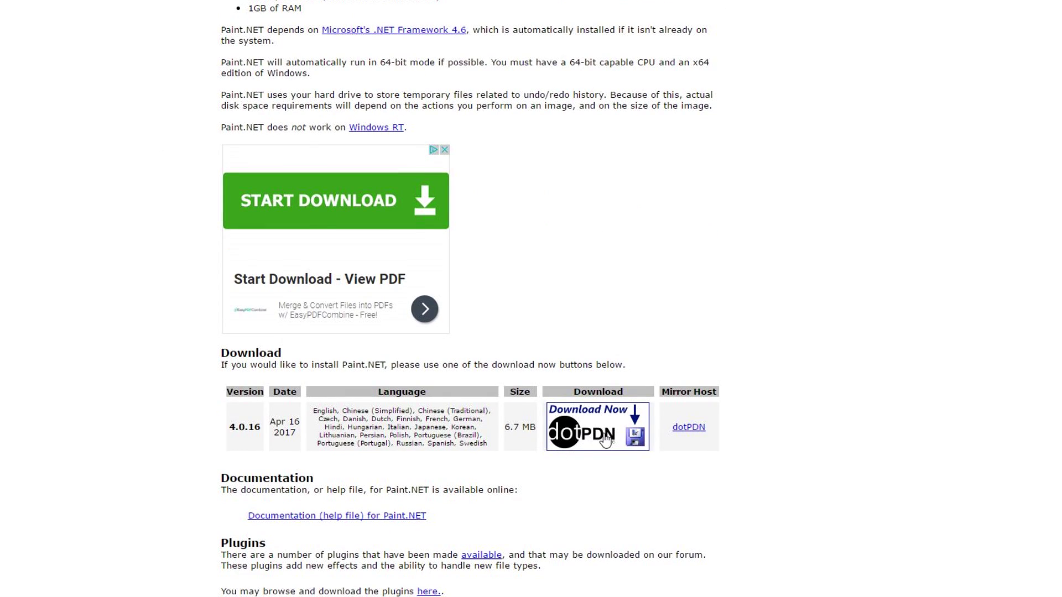
click(584, 388)
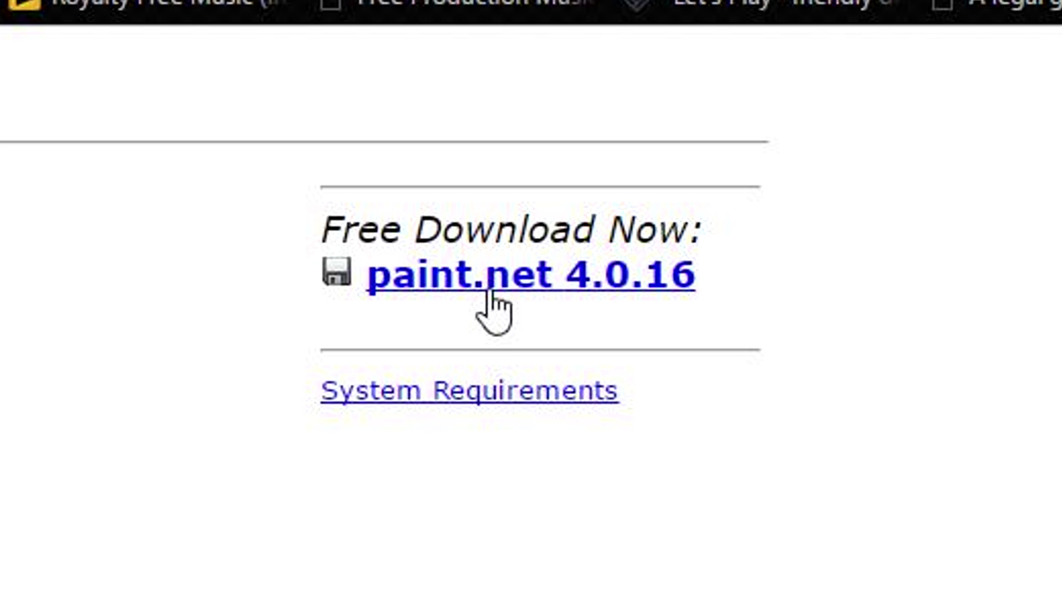
click(470, 285)
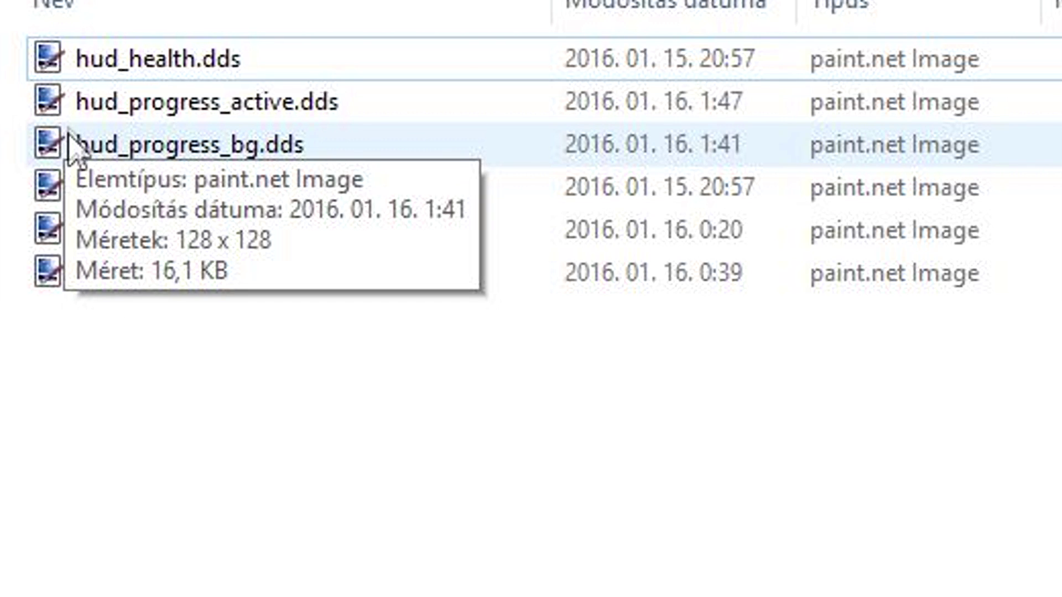
- Open hud_health.dds from the pd2 folder in paint.net and make the Layers window taller
click(215, 69)
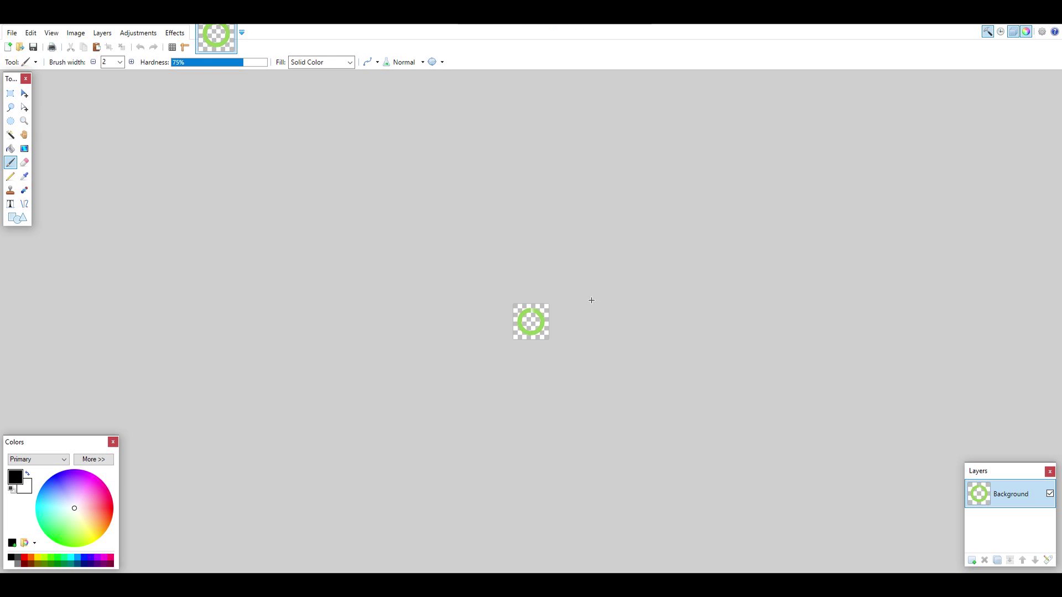
scroll(591, 301, up, 5)
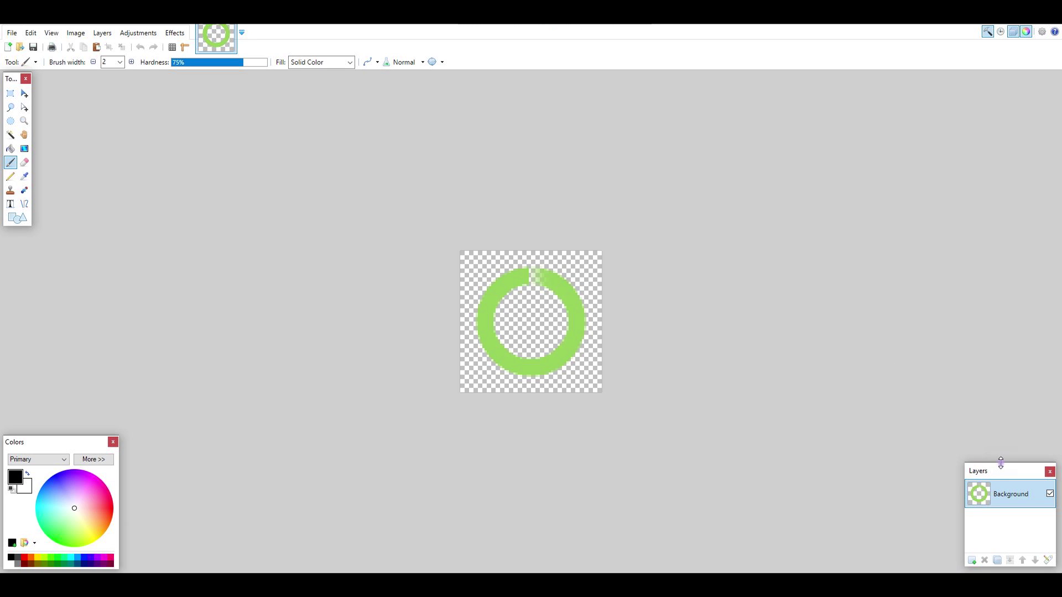
drag(998, 465, 996, 278)
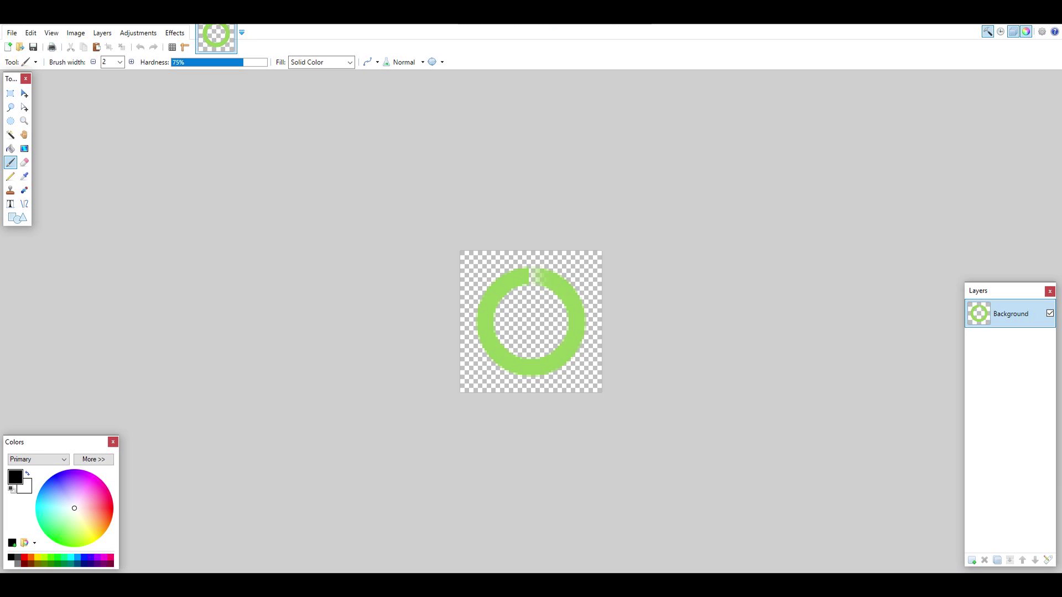
- Open the other five HUD .dds files from the pd2 folder in paint.net
mouse_move(94, 585)
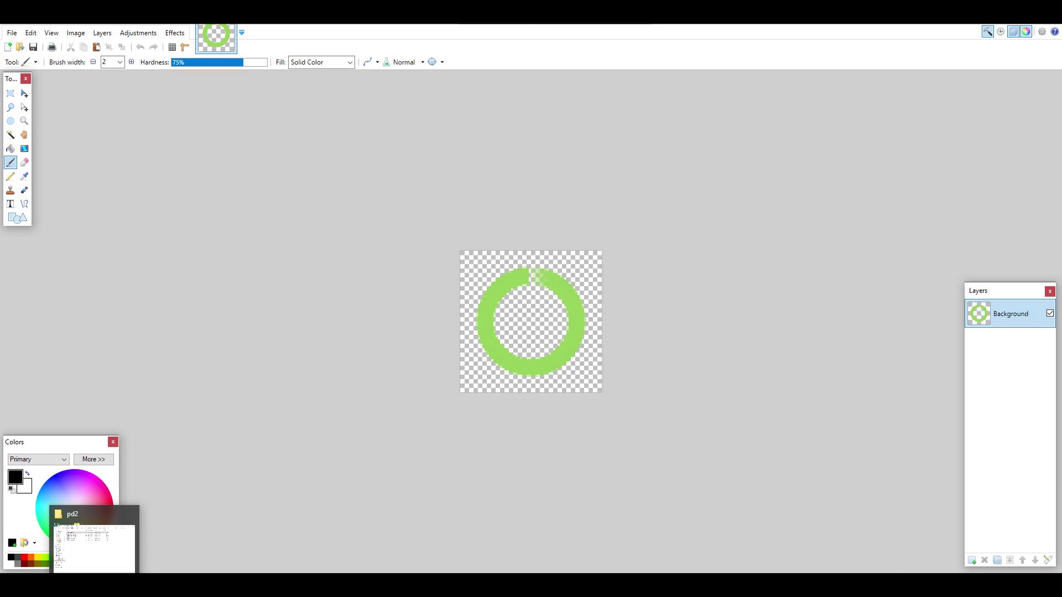
click(94, 585)
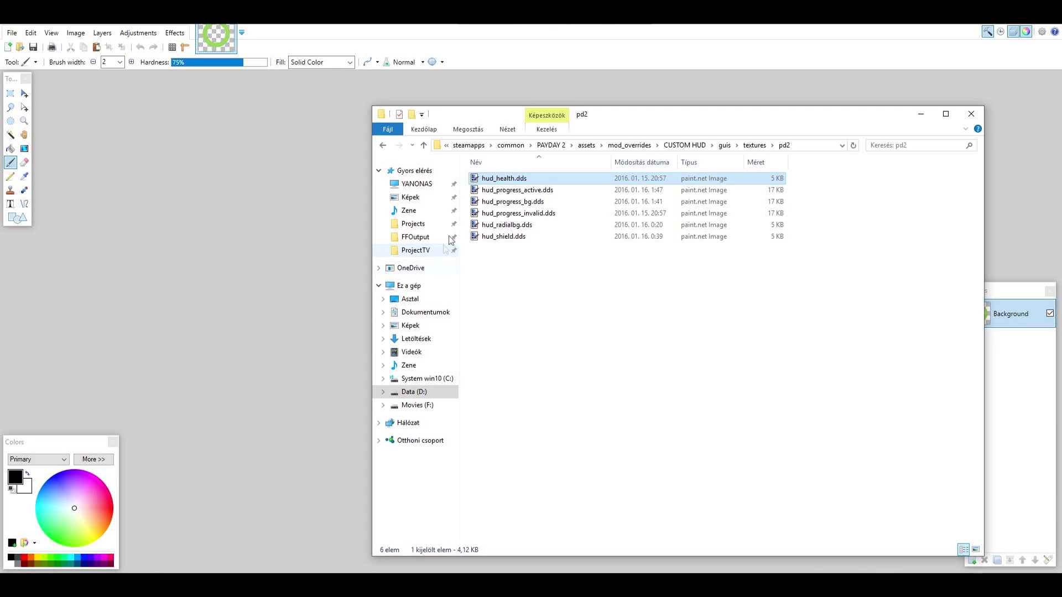
double_click(488, 194)
key(alt+Tab)
drag(549, 325, 545, 201)
key(Return)
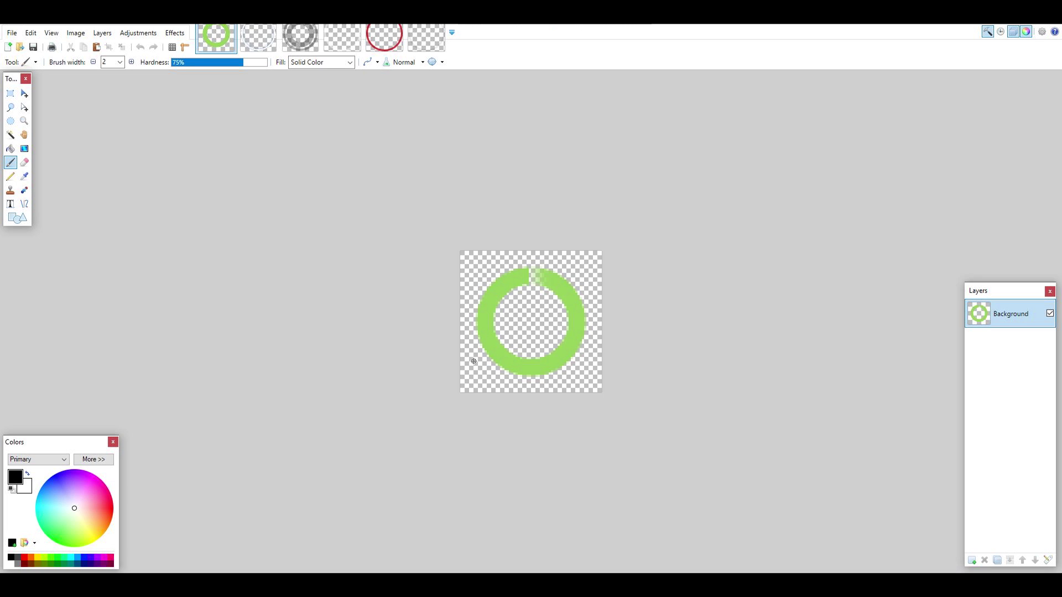
- Try painting "A1" in black over the green health ring and flipping the layer horizontally, and undo both
mouse_move(471, 361)
mouse_down()
mouse_move(490, 289)
mouse_move(508, 353)
mouse_move(495, 327)
mouse_move(555, 290)
mouse_move(557, 362)
mouse_up()
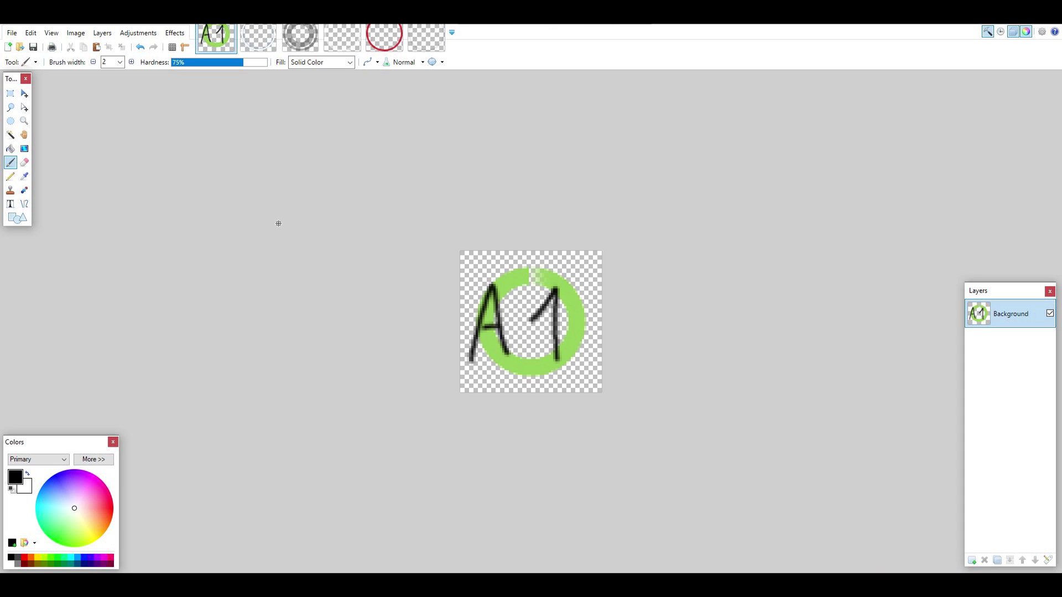
click(102, 33)
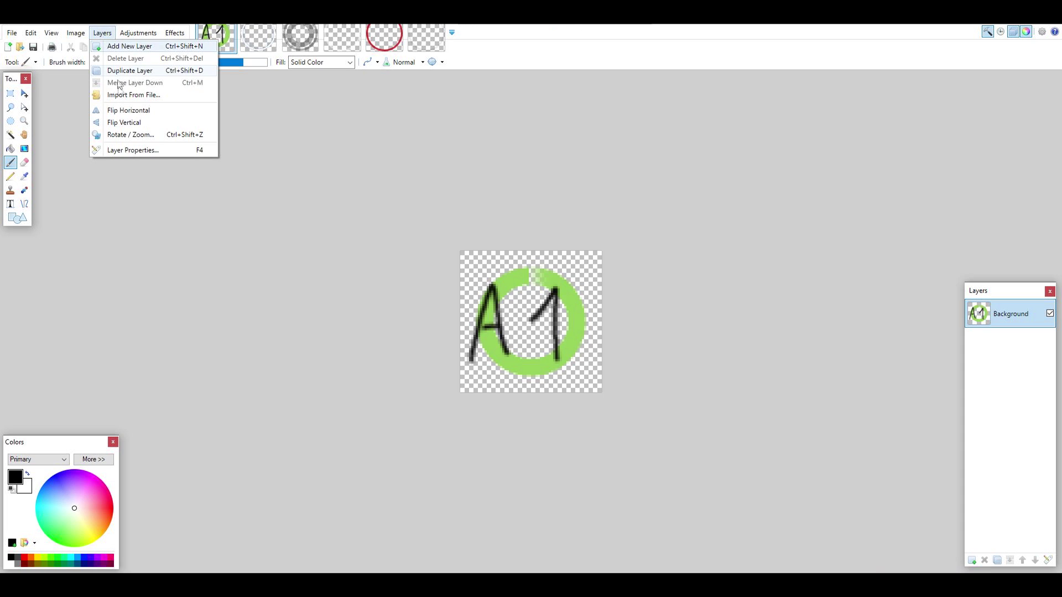
click(121, 111)
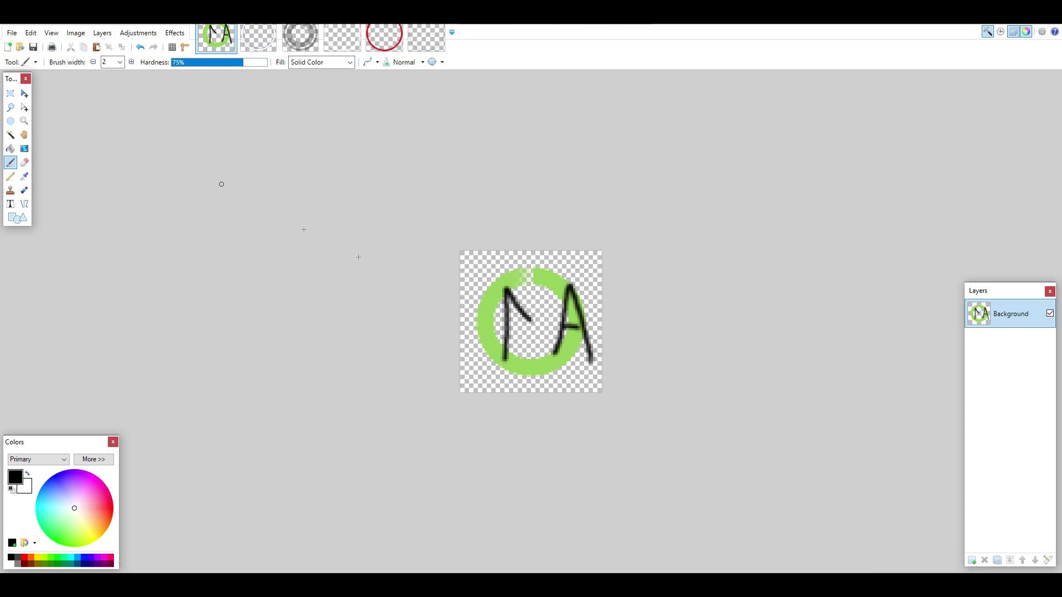
key(ctrl+z)
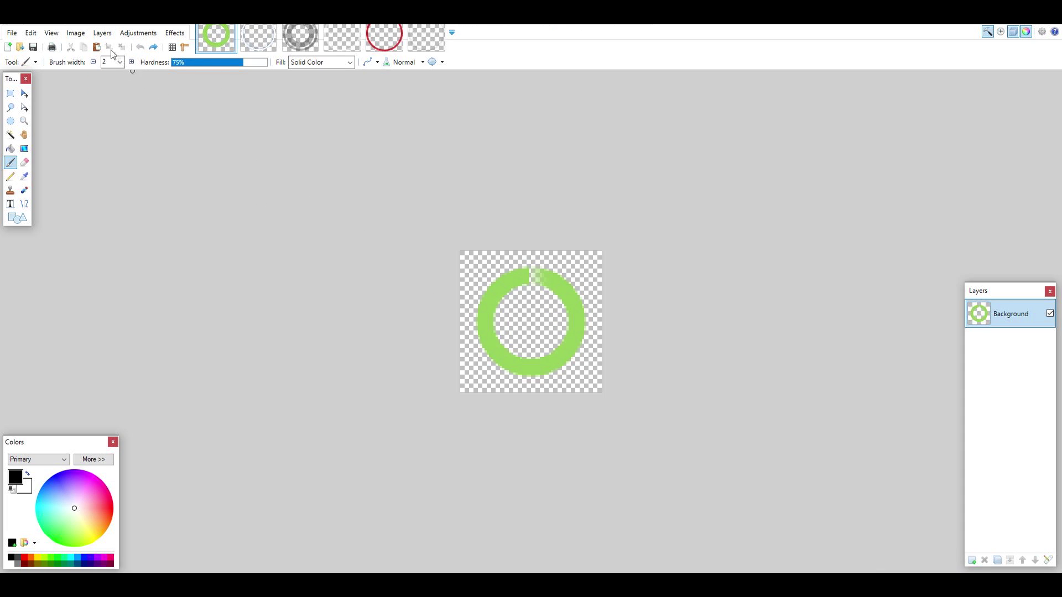
click(108, 35)
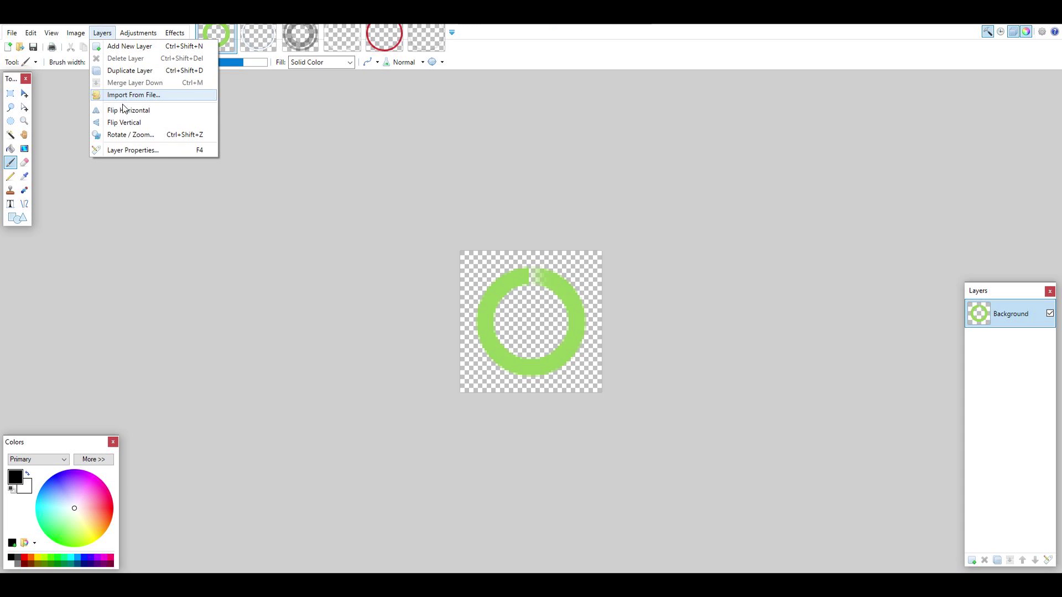
click(626, 249)
drag(626, 249, 570, 260)
key(ctrl+z)
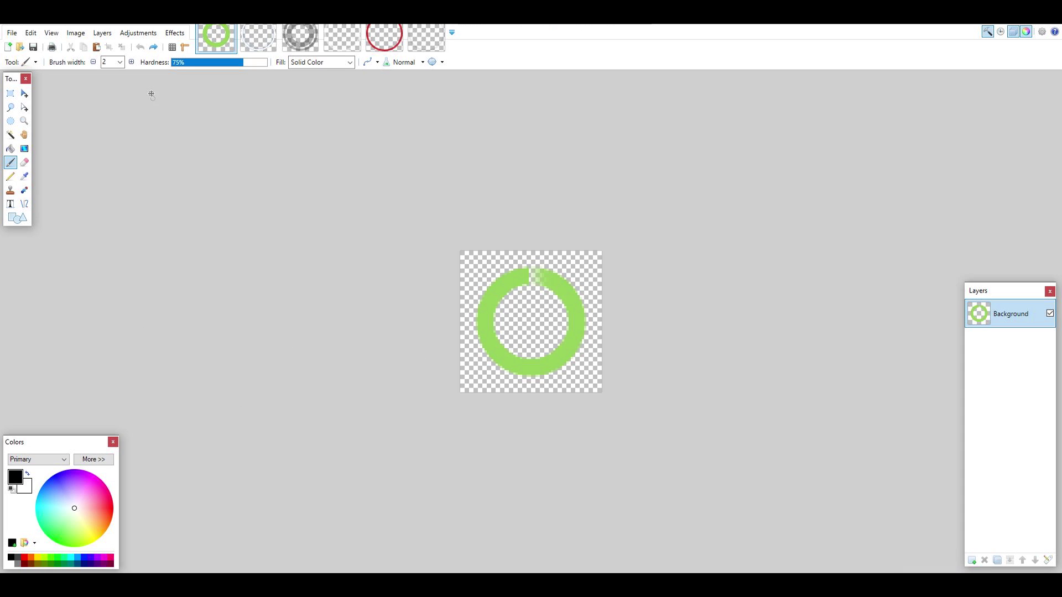
- Recolour the green health ring to red with the Hue / Saturation adjustment, keeping the lightness at 0
click(138, 33)
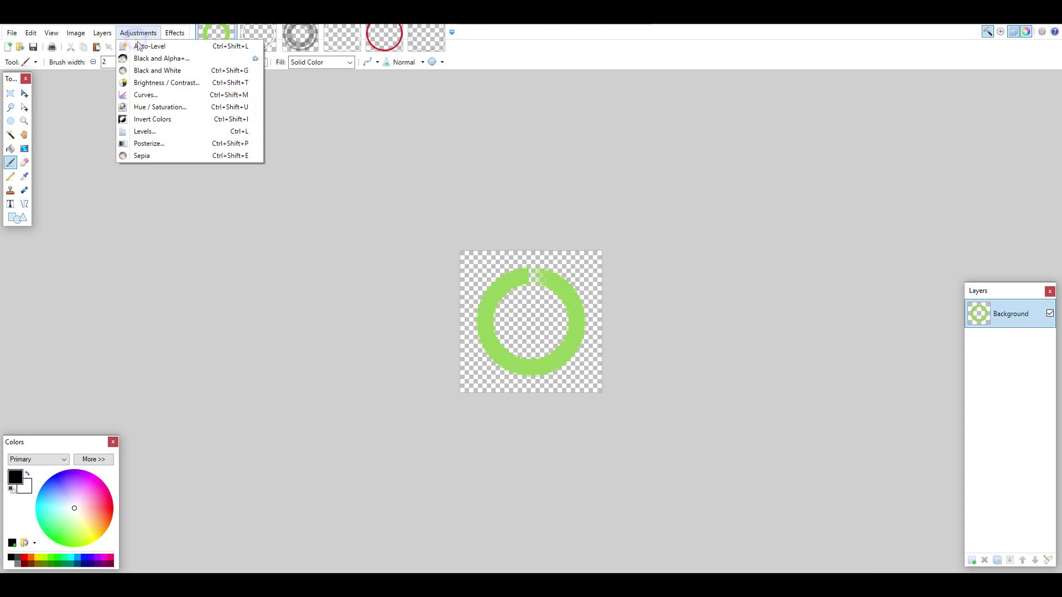
click(164, 111)
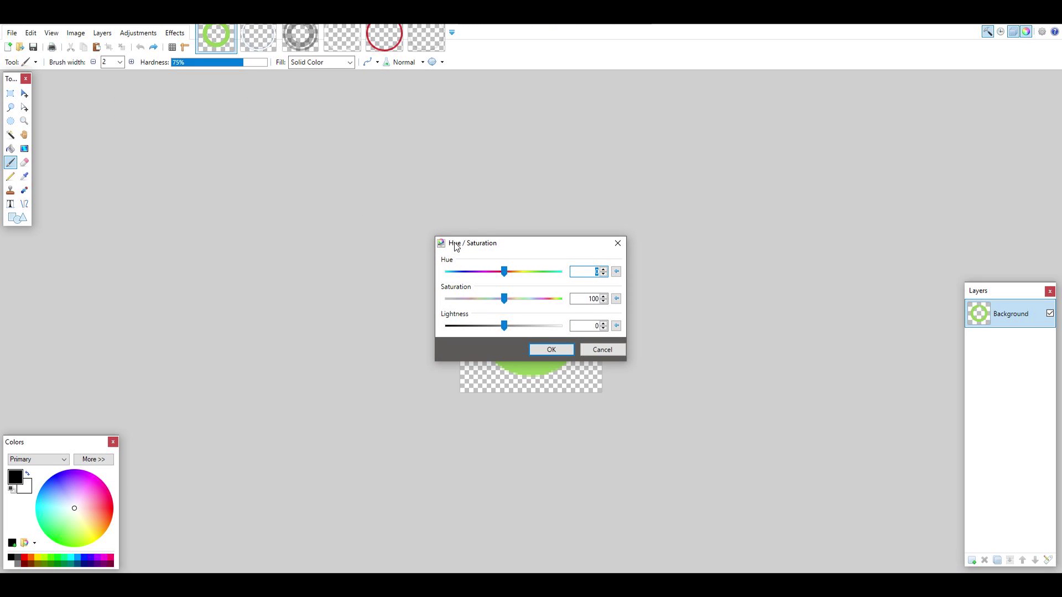
drag(536, 243, 719, 197)
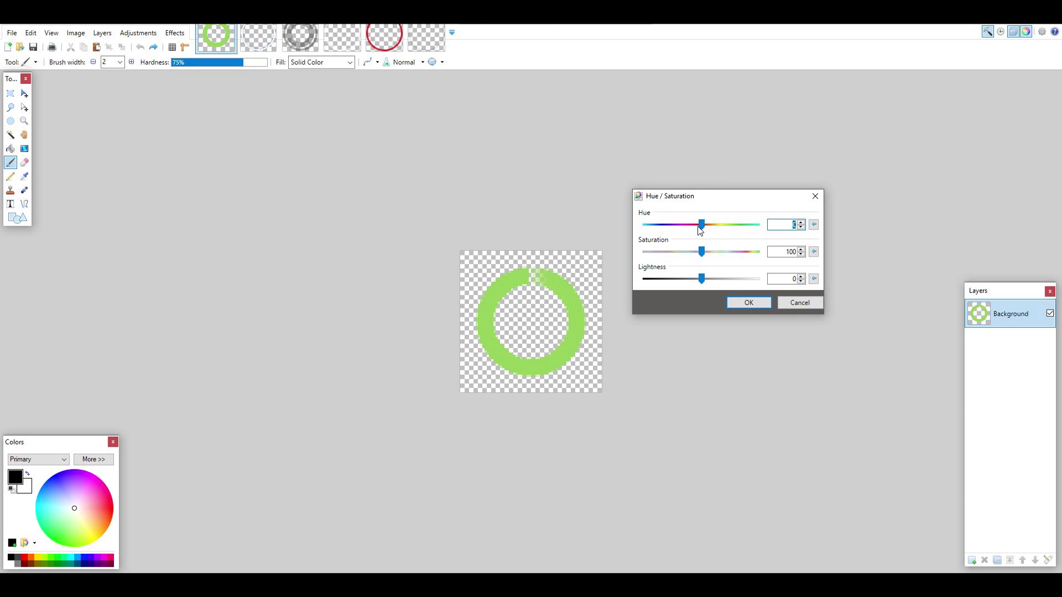
drag(701, 231, 759, 252)
mouse_move(703, 279)
mouse_down()
mouse_move(686, 281)
mouse_move(740, 283)
mouse_move(709, 285)
mouse_up()
click(814, 279)
click(749, 303)
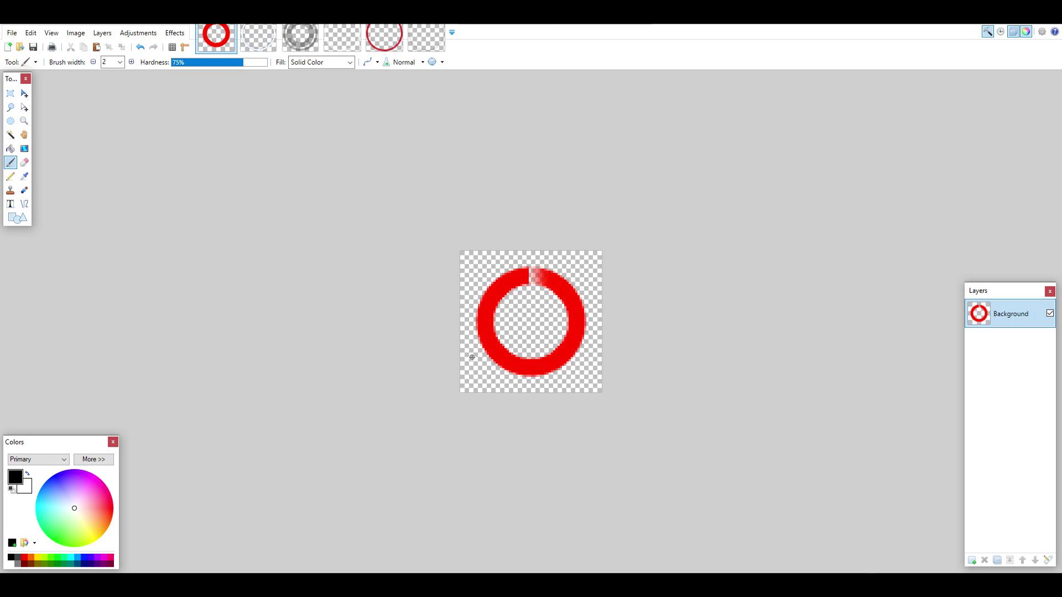
- Paint "A1" in black over the red health ring and save the file as DXT5 (Interpolated Alpha)
mouse_move(469, 360)
mouse_down()
mouse_move(495, 271)
mouse_move(523, 360)
mouse_up()
mouse_move(480, 322)
mouse_down()
mouse_move(535, 313)
mouse_move(560, 276)
mouse_move(563, 362)
mouse_up()
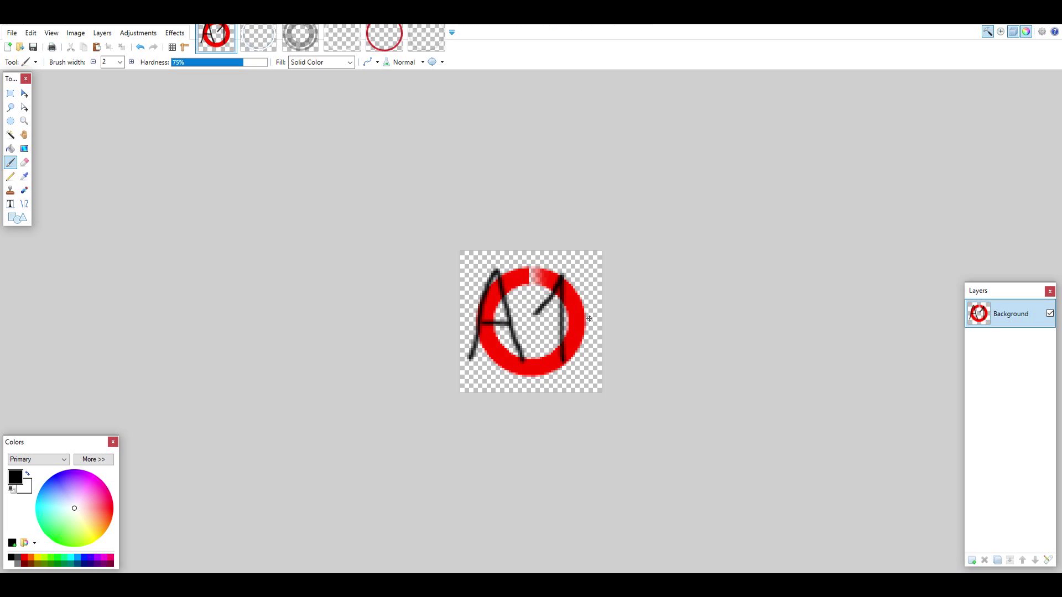
key(ctrl+s)
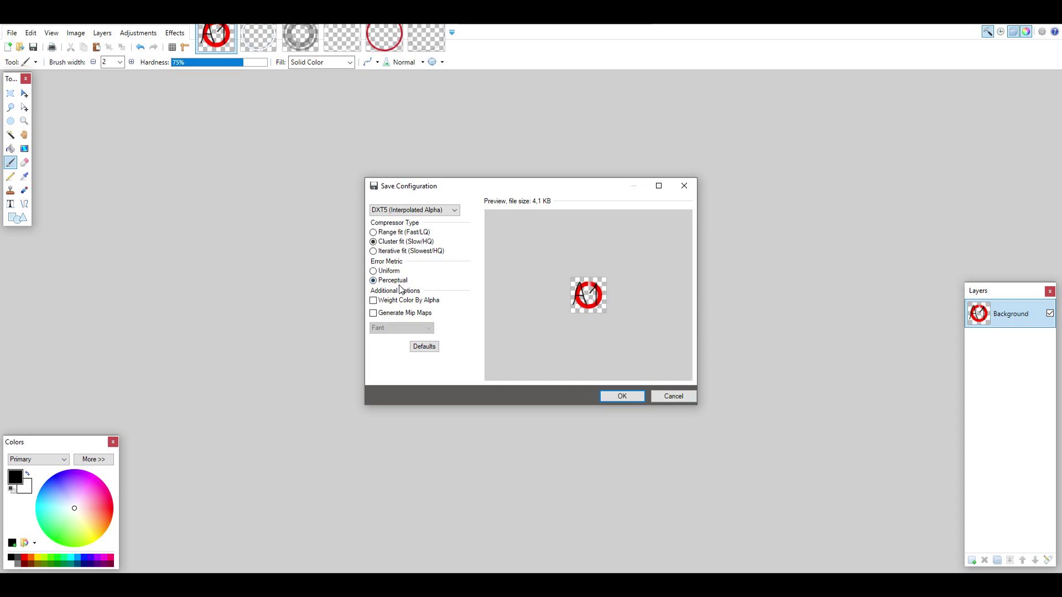
click(624, 397)
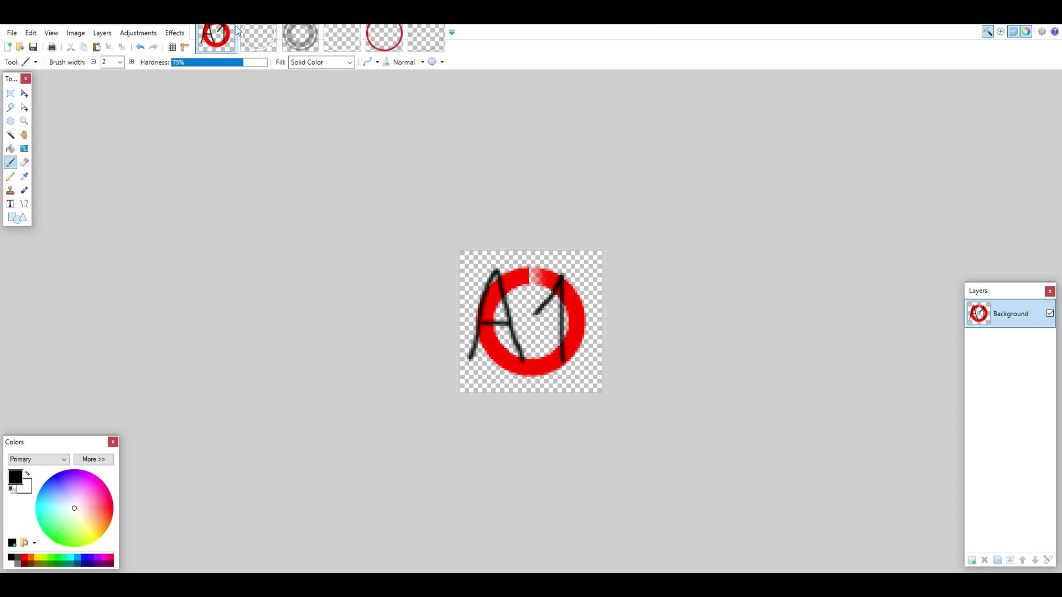
- Copy the whole A1 health image onto a new layer in the white ring image and delete that image's Background layer
key(ctrl+a)
click(258, 37)
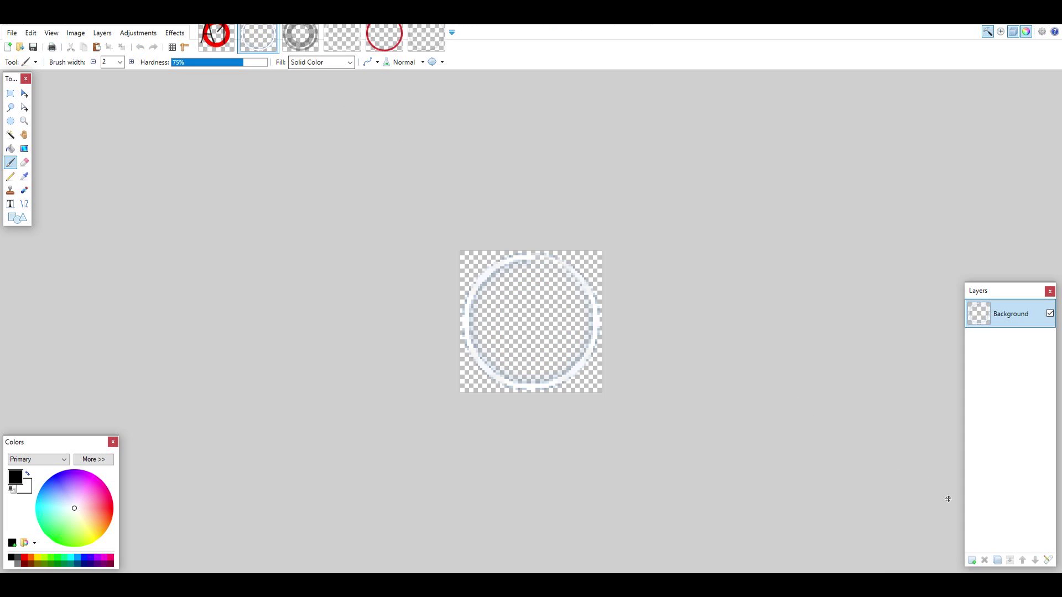
click(971, 561)
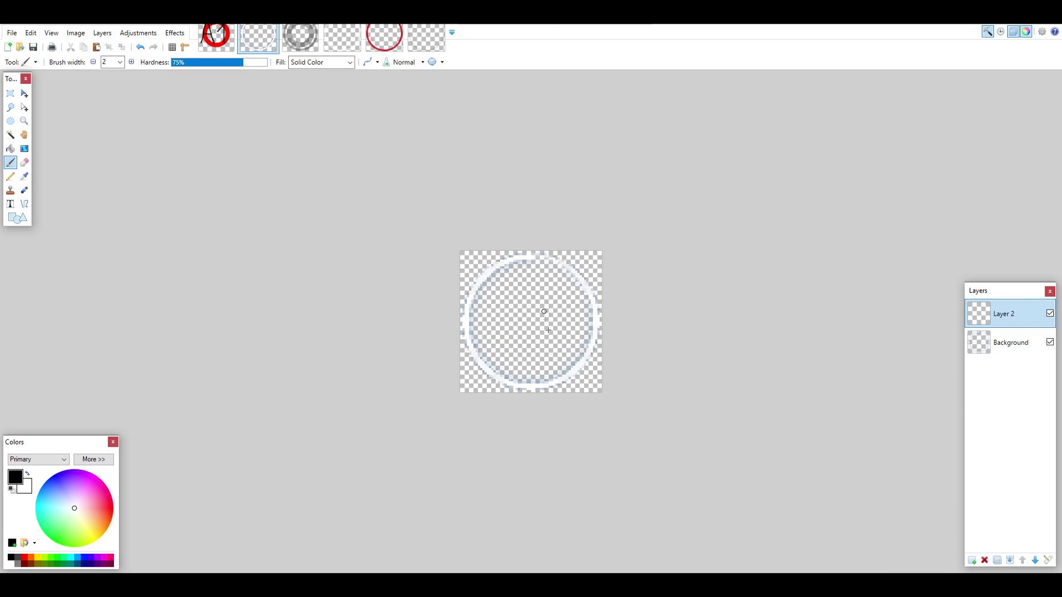
key(ctrl+v)
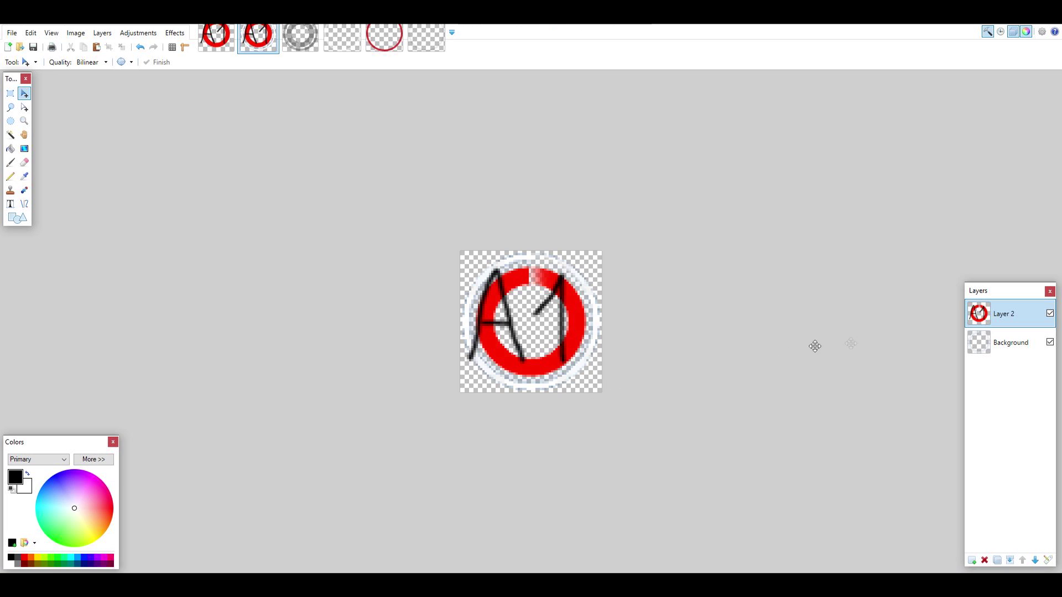
click(993, 344)
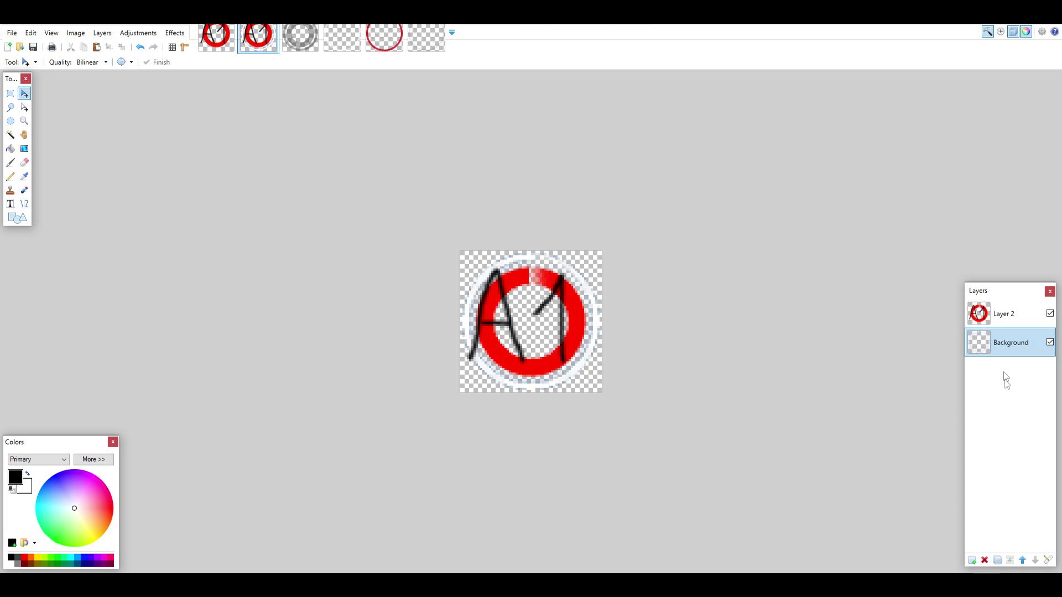
click(985, 561)
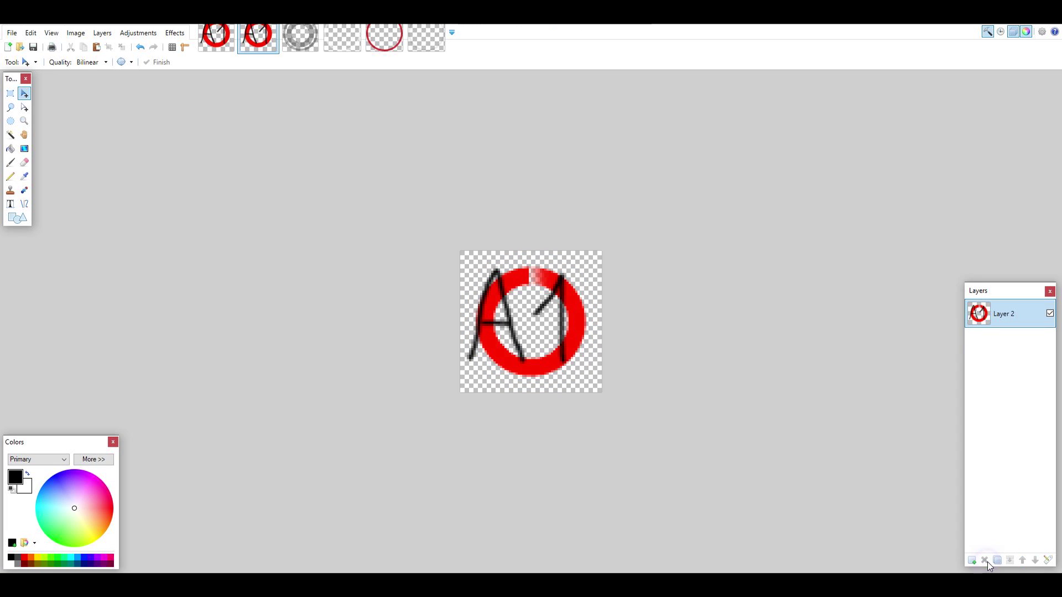
- Add a new layer above the pasted A1 image and paint a rounded white outline around the ring, brush width 2
click(972, 560)
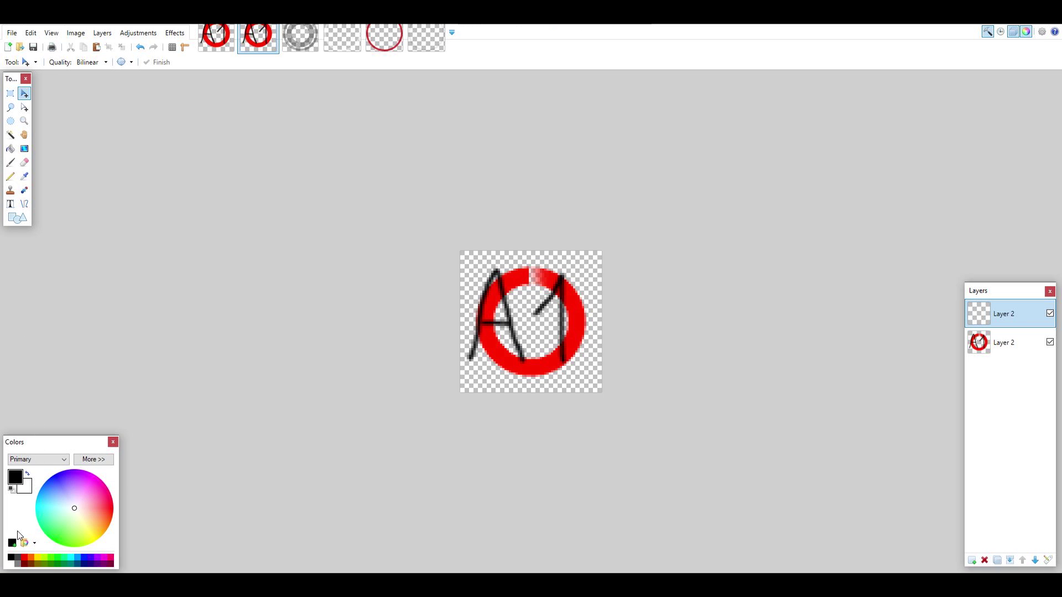
click(12, 565)
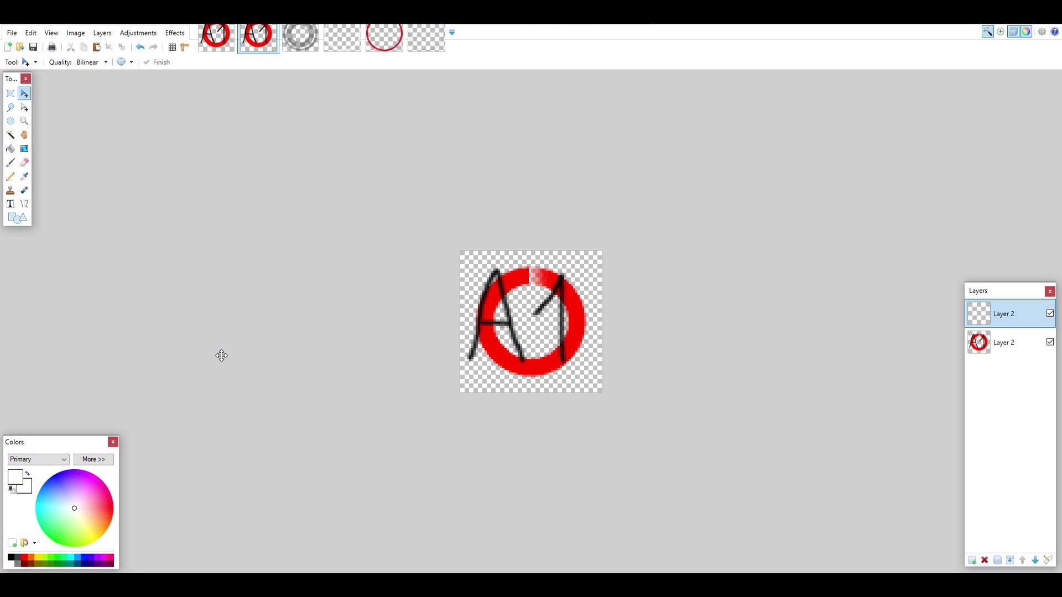
click(11, 161)
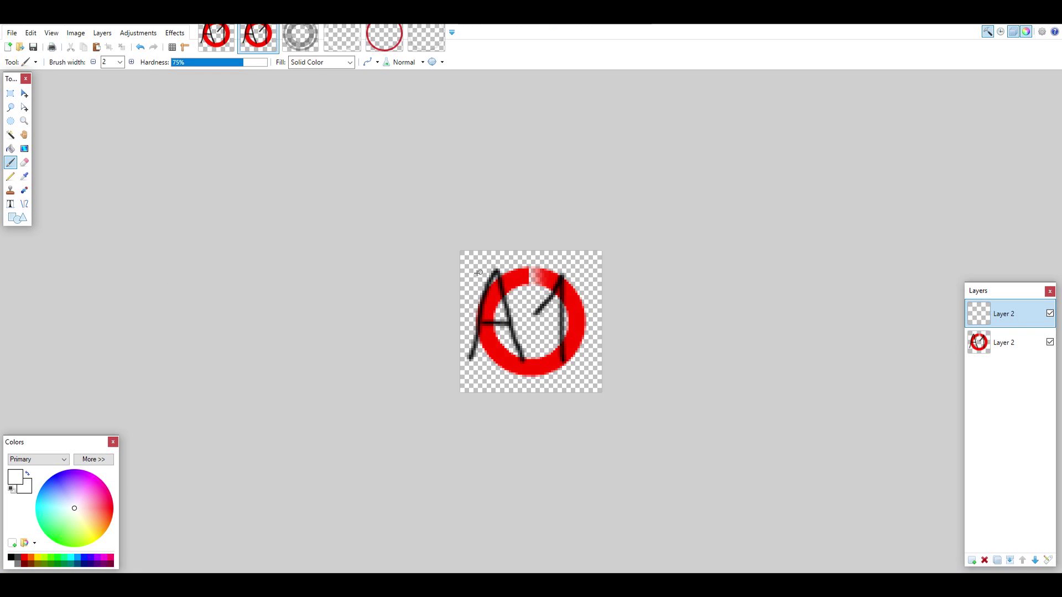
mouse_move(469, 270)
mouse_down()
mouse_move(524, 258)
mouse_move(575, 269)
mouse_move(601, 312)
mouse_move(589, 363)
mouse_move(566, 384)
mouse_move(480, 379)
mouse_move(462, 345)
mouse_move(471, 275)
mouse_up()
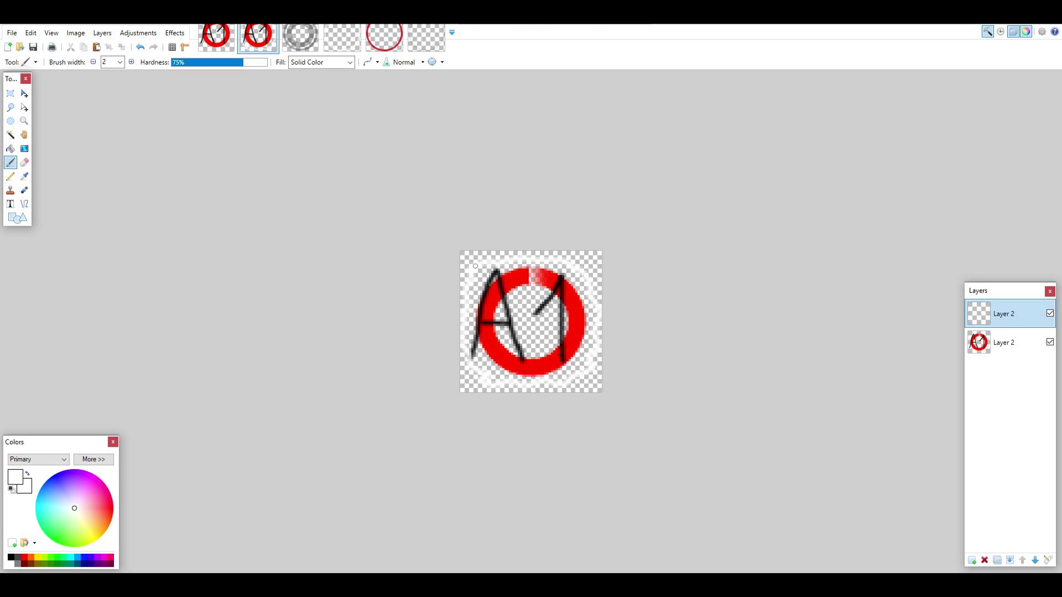
mouse_move(476, 263)
mouse_down()
mouse_move(559, 262)
mouse_move(597, 288)
mouse_up()
drag(590, 366, 528, 384)
drag(459, 342, 468, 306)
- Delete the layer holding the pasted A1 image and save the white outline as DXT5 (Interpolated Alpha)
click(1004, 346)
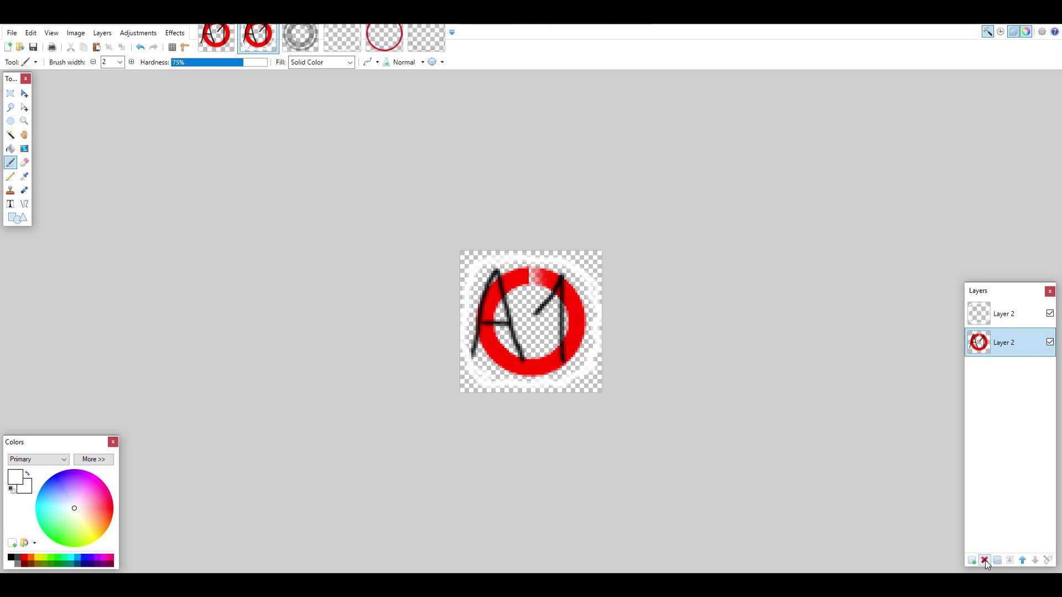
click(986, 561)
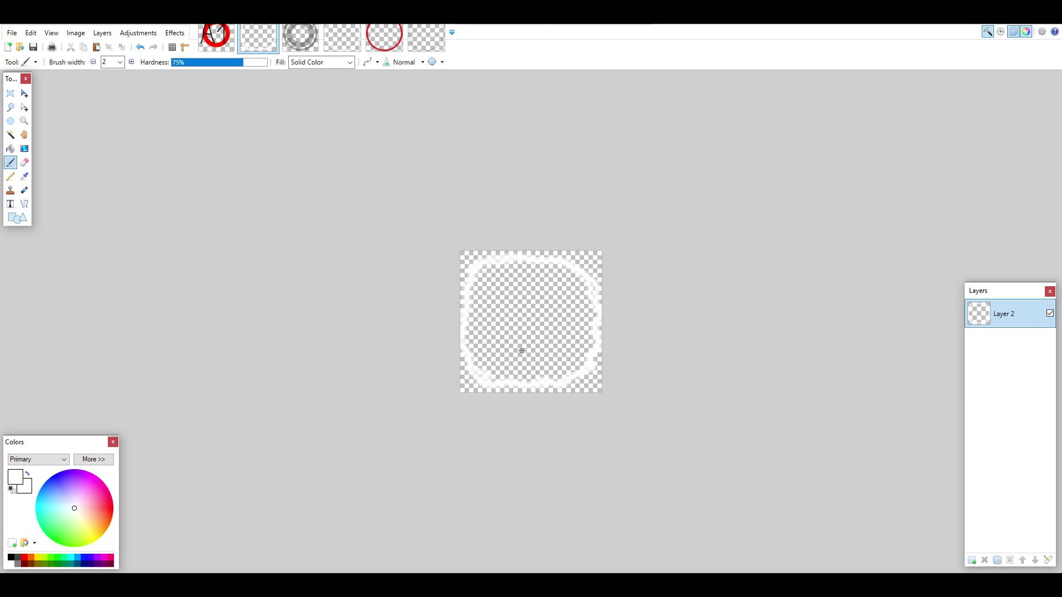
key(ctrl+s)
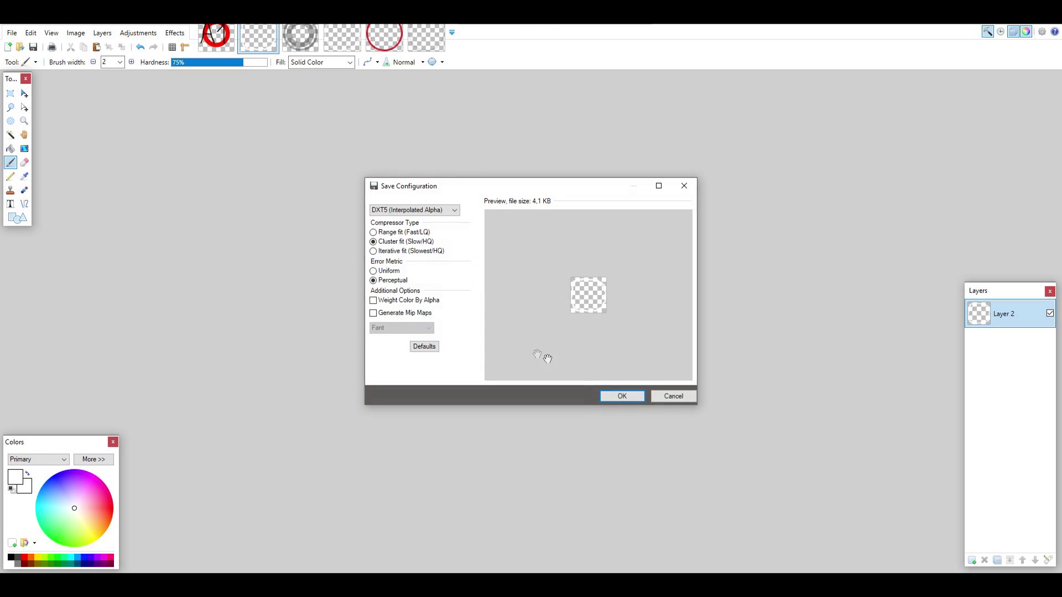
click(617, 398)
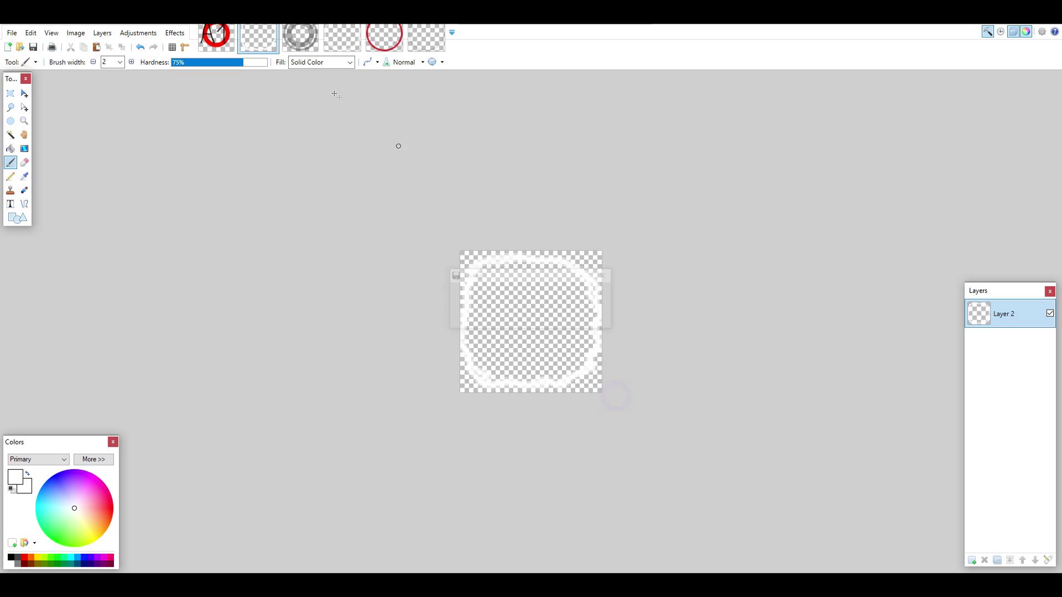
- Add two new layers to the grey ring image and paste the red A1 health image into Layer 3
click(294, 39)
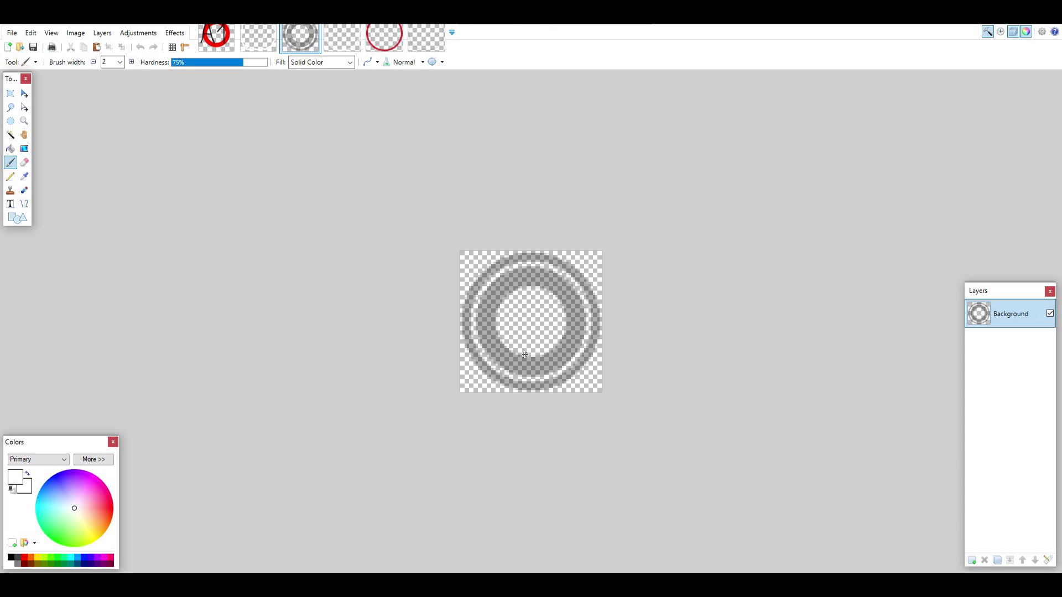
click(218, 48)
click(258, 40)
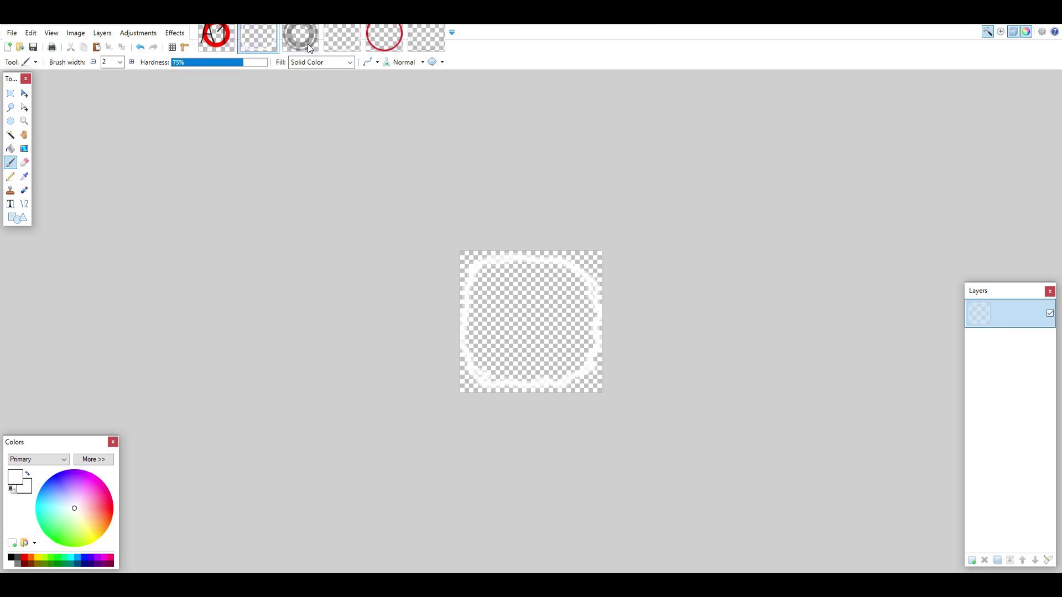
click(308, 44)
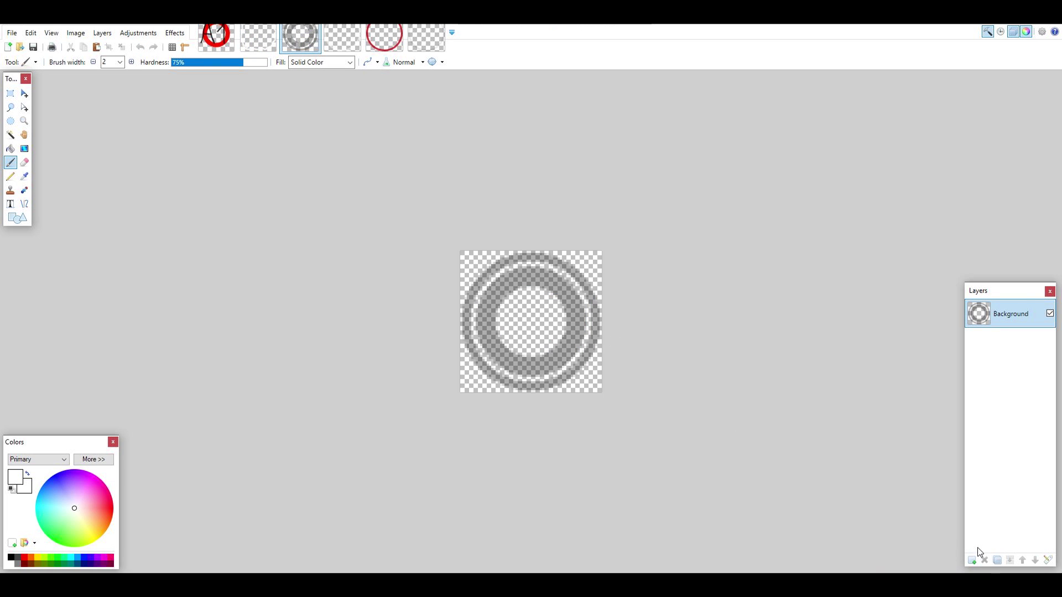
click(972, 561)
click(972, 560)
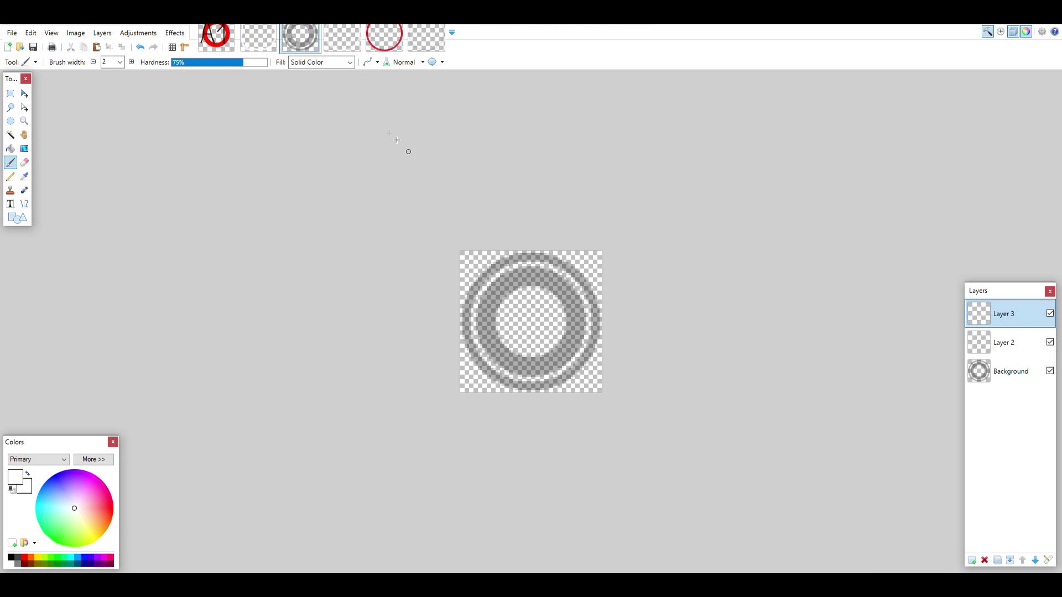
click(221, 36)
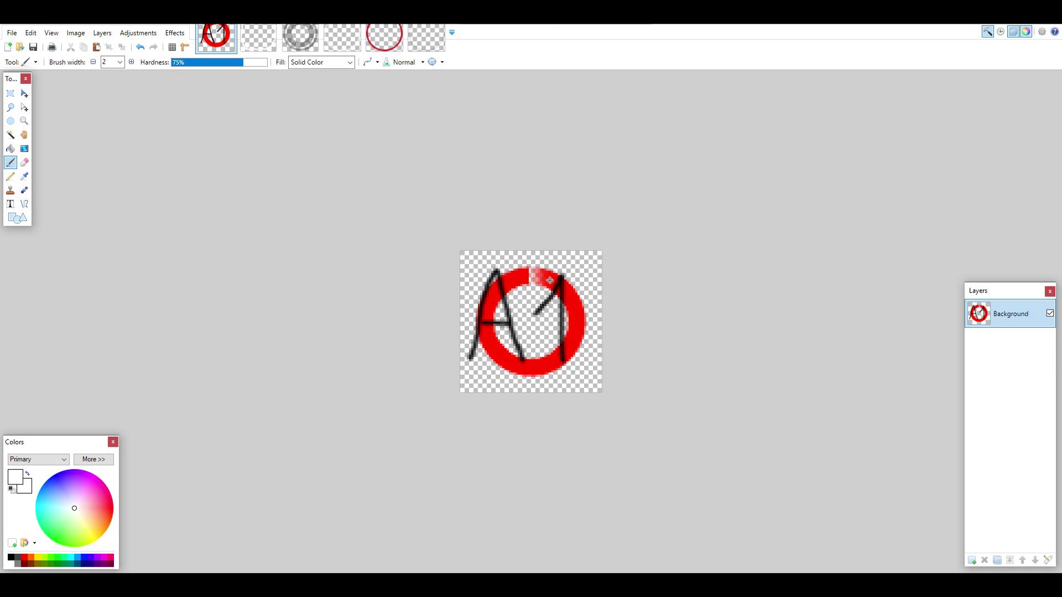
click(301, 37)
key(ctrl+v)
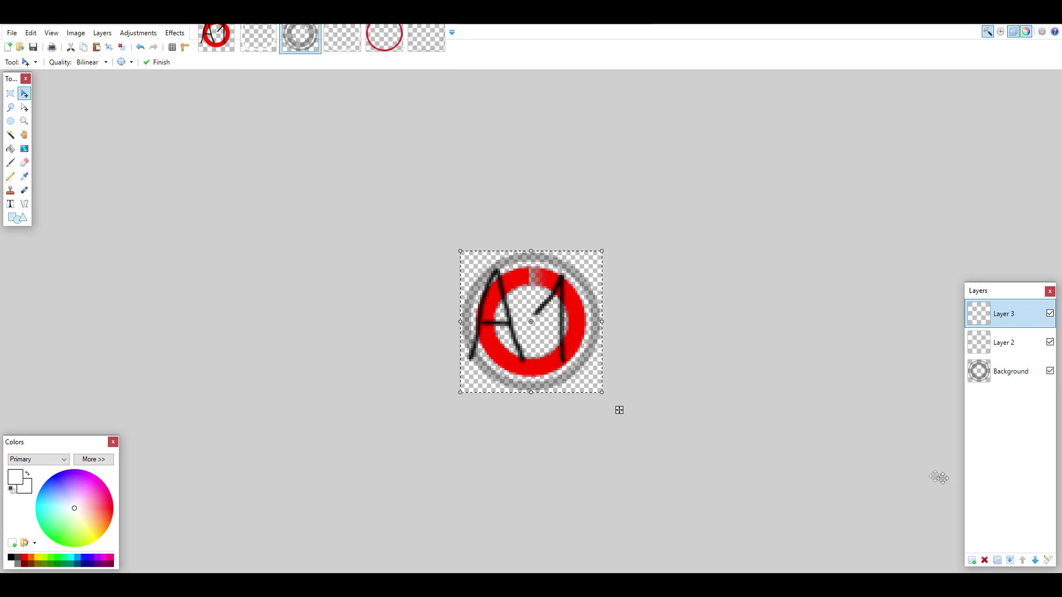
- Copy the white outline image into Layer 2 of the grey ring image and delete the grey Background layer
click(258, 37)
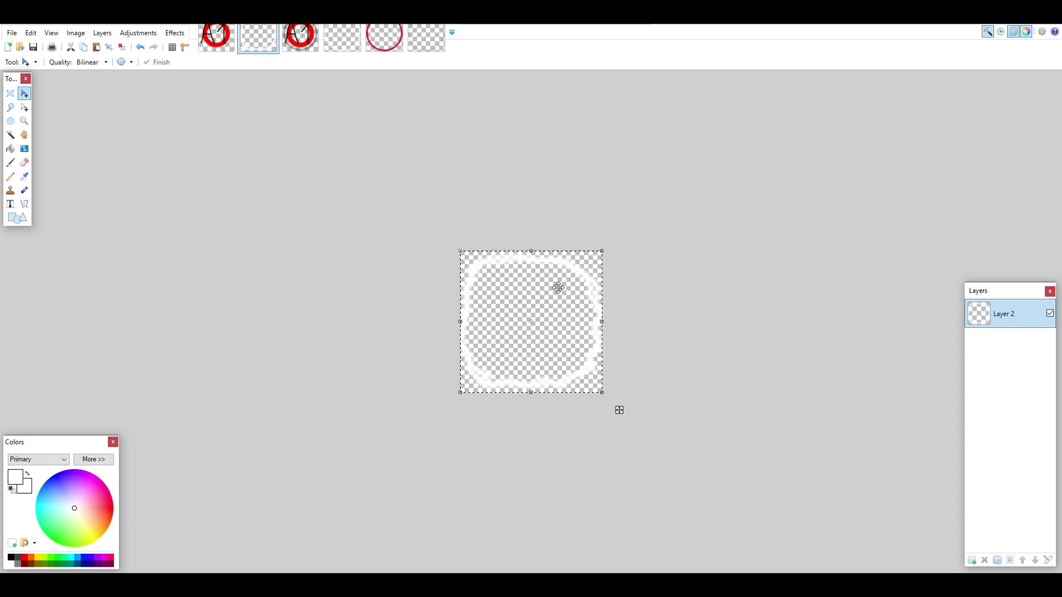
click(300, 36)
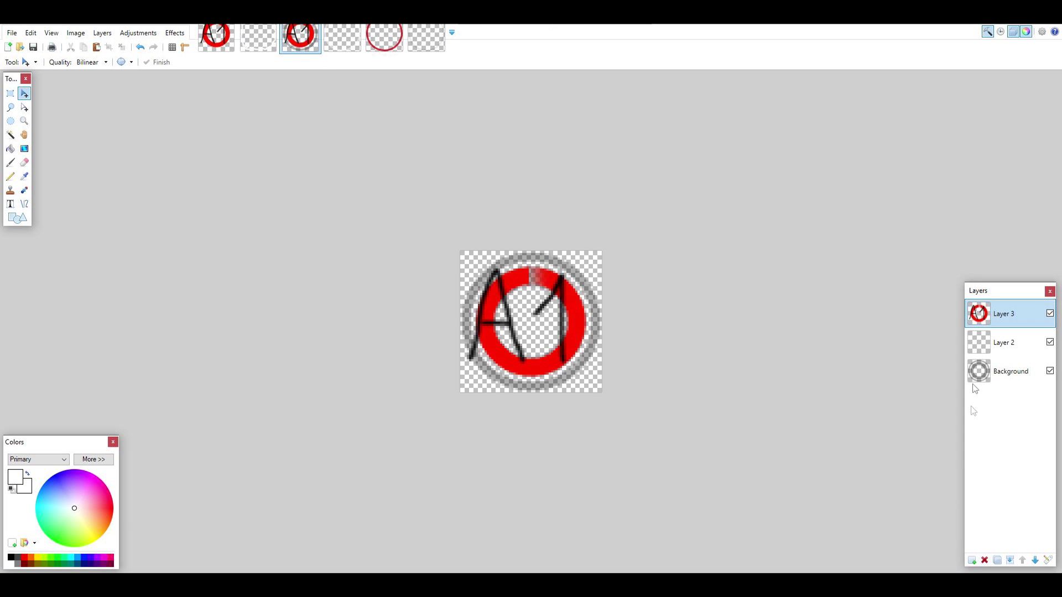
click(978, 346)
key(ctrl+v)
key(ctrl+d)
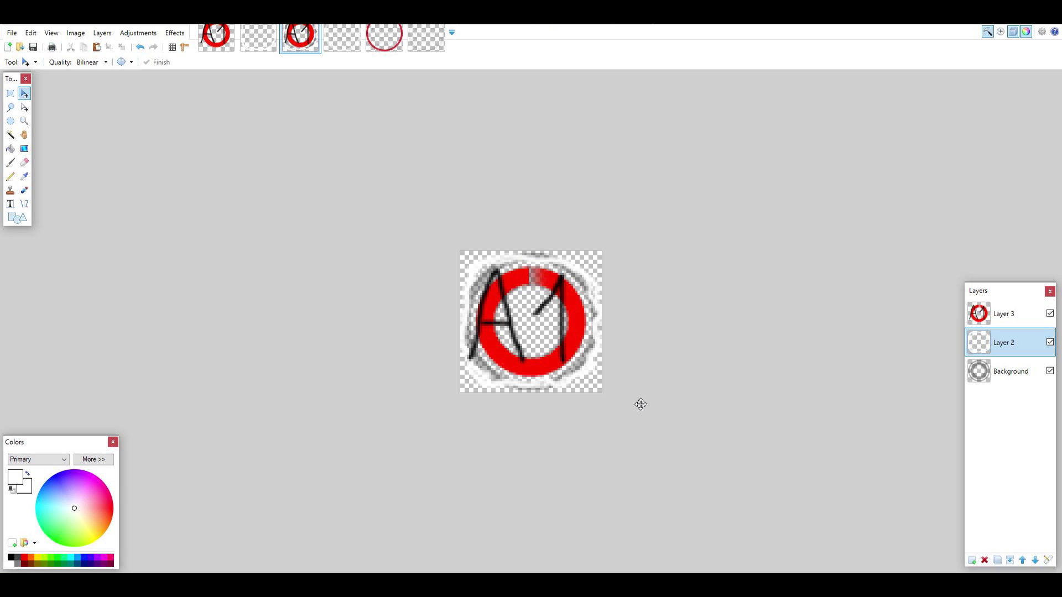
click(998, 378)
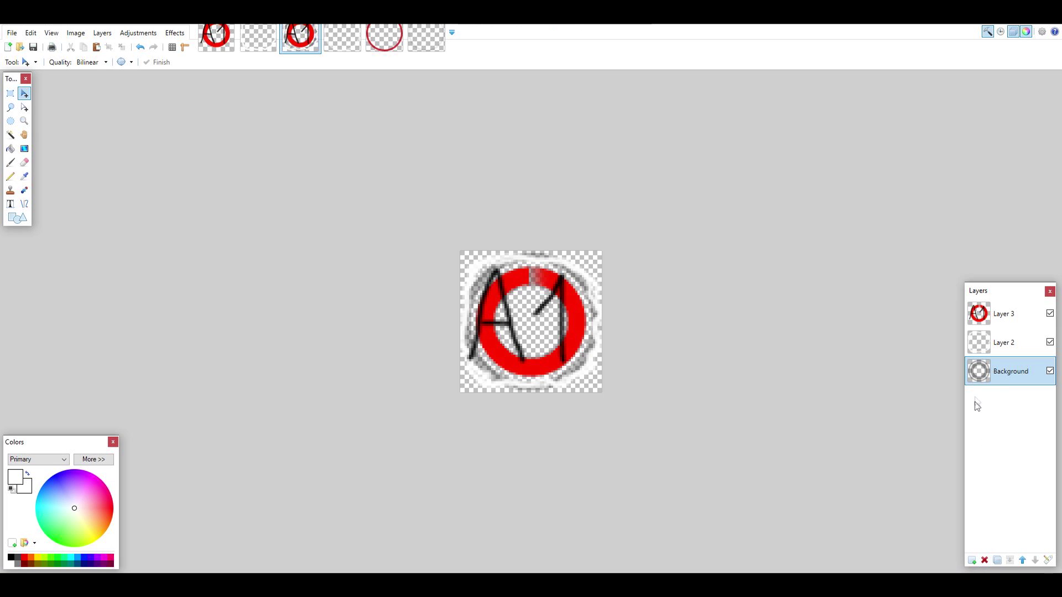
click(985, 561)
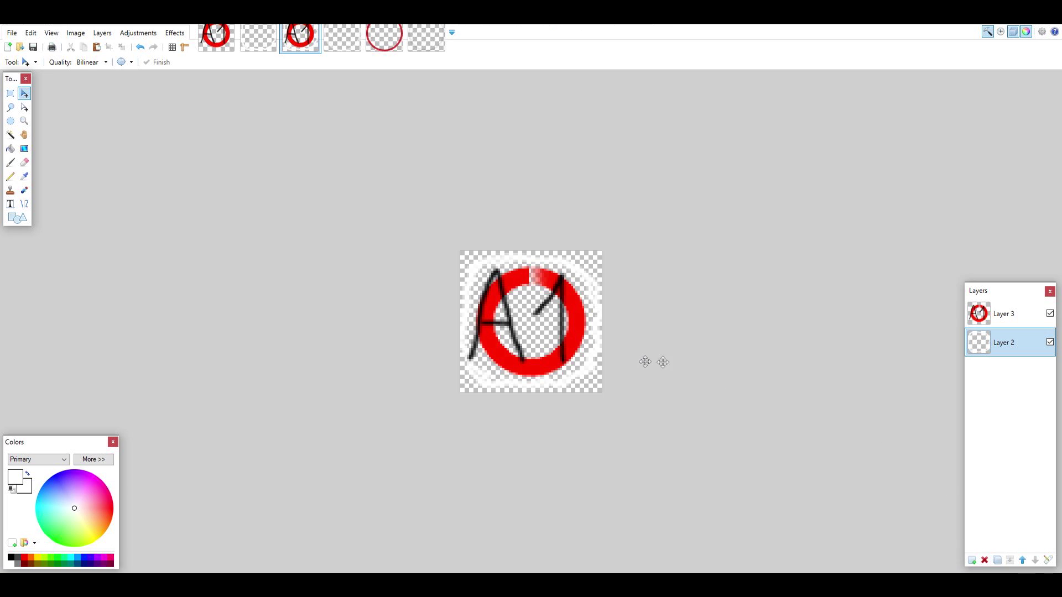
- Merge Layer 3 down into Layer 2 and convert the merged image to black and white
click(983, 319)
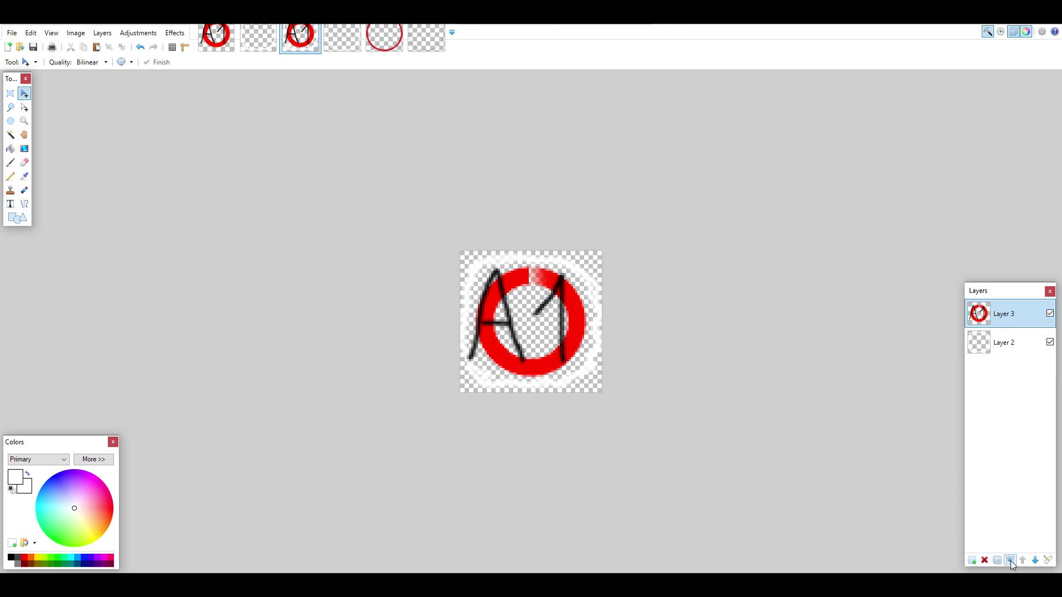
click(1012, 563)
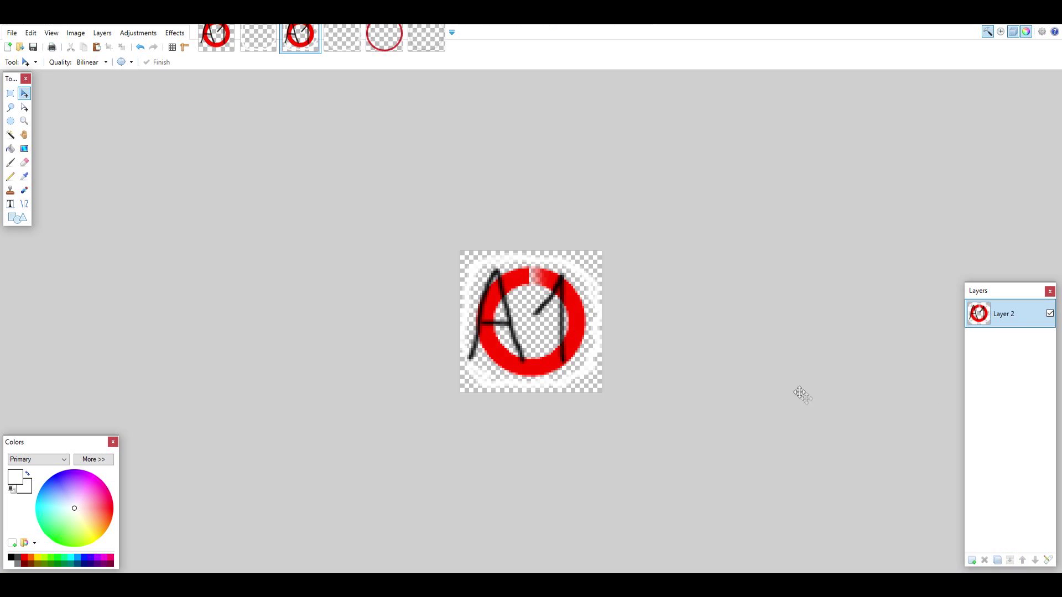
click(130, 36)
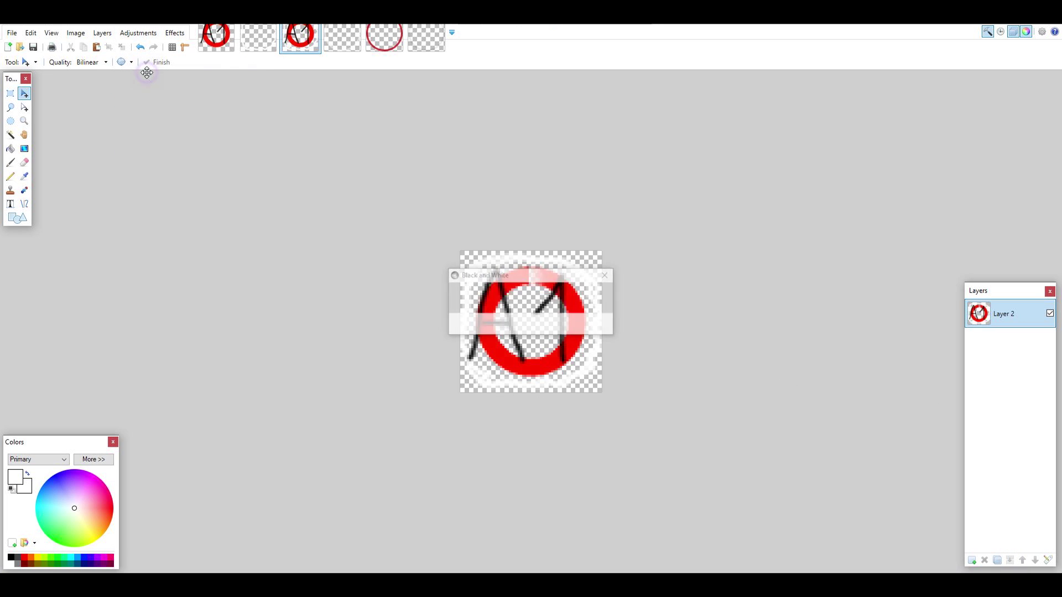
click(147, 72)
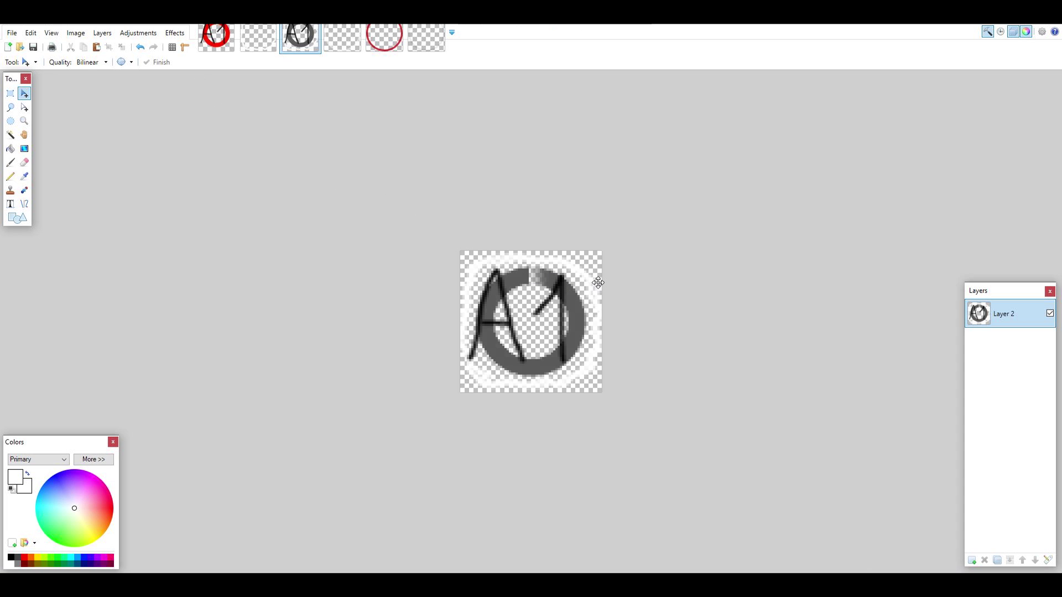
- Darken the merged A1 layer by setting both its brightness and contrast to -100
click(138, 33)
click(155, 83)
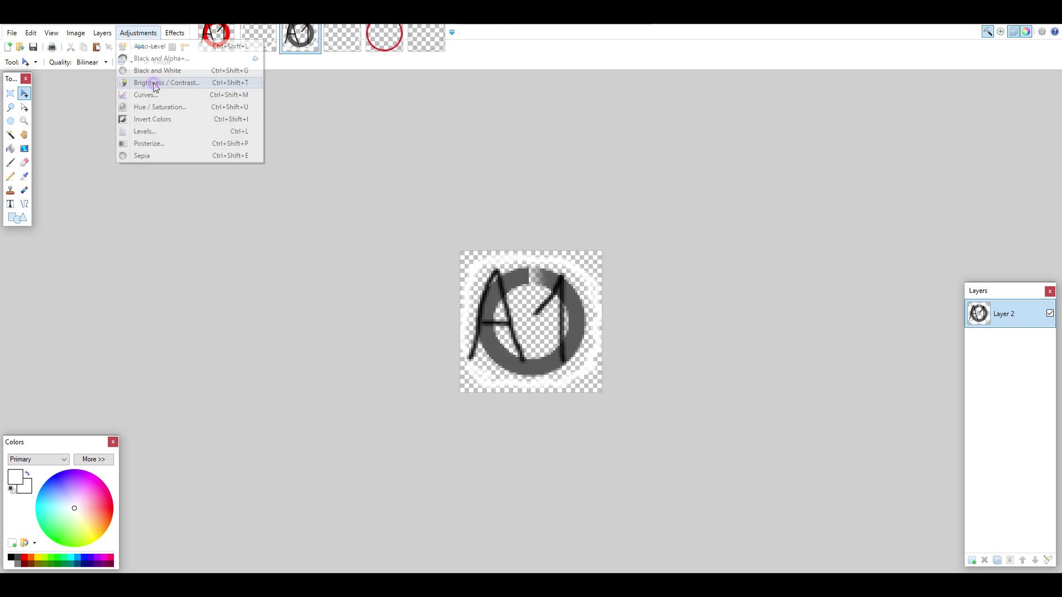
drag(564, 255, 735, 145)
drag(678, 173, 593, 178)
drag(675, 201, 606, 206)
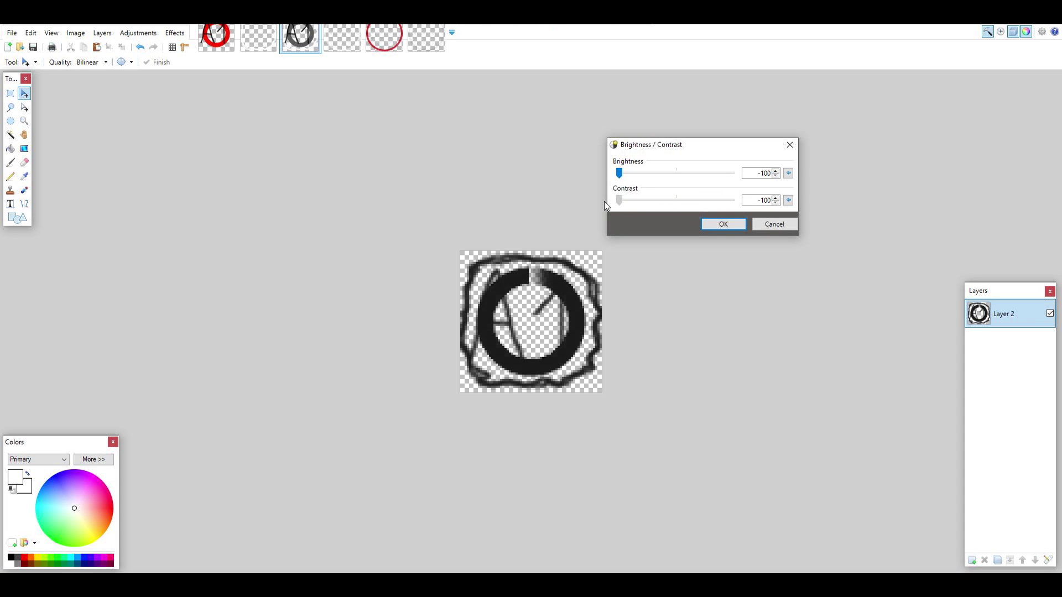
click(719, 224)
click(158, 34)
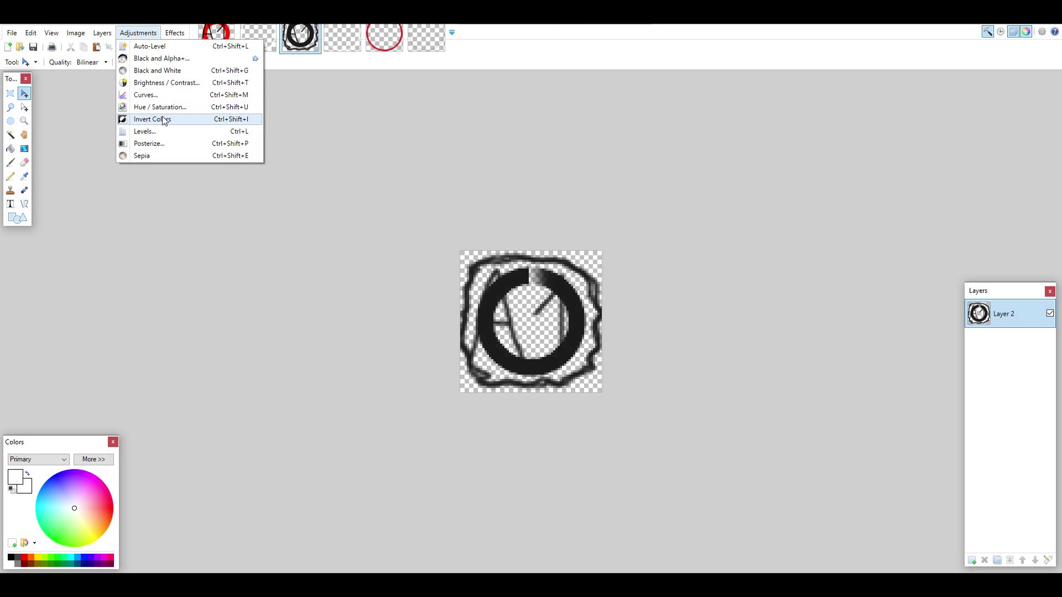
click(162, 83)
drag(533, 258, 674, 161)
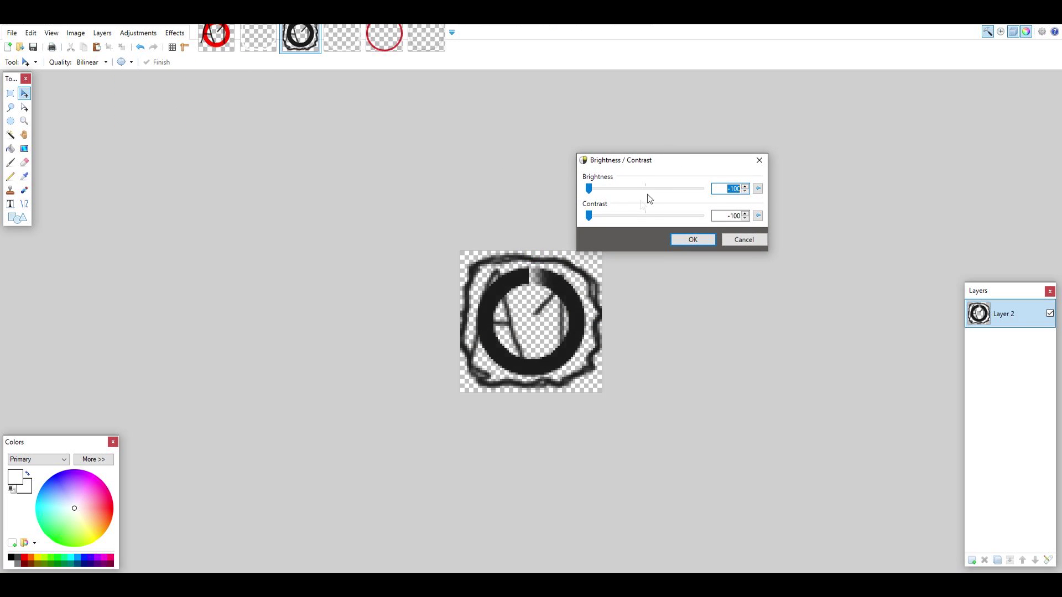
mouse_move(589, 215)
mouse_down()
mouse_move(609, 216)
mouse_move(588, 215)
mouse_up()
click(738, 240)
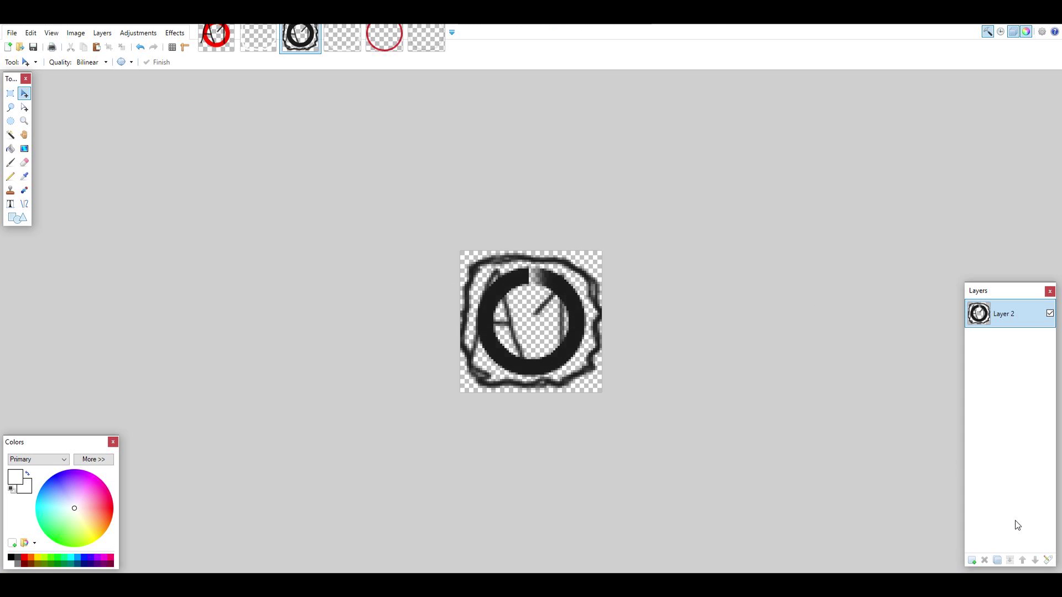
- Lower Layer 2's opacity to about 60 and save the darkened A1 background image
click(1048, 562)
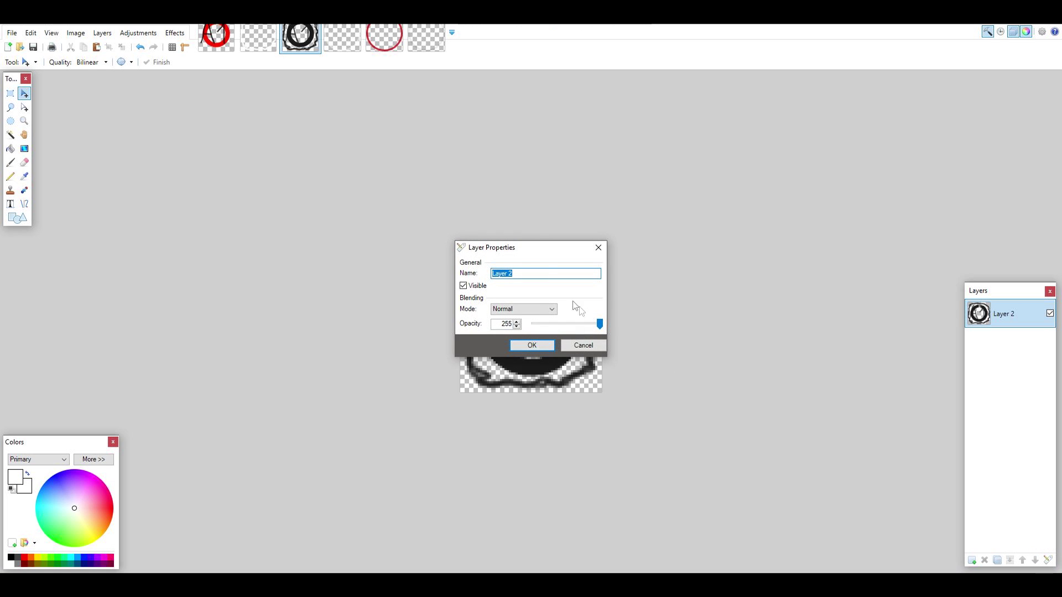
drag(530, 253, 629, 169)
drag(698, 239, 651, 244)
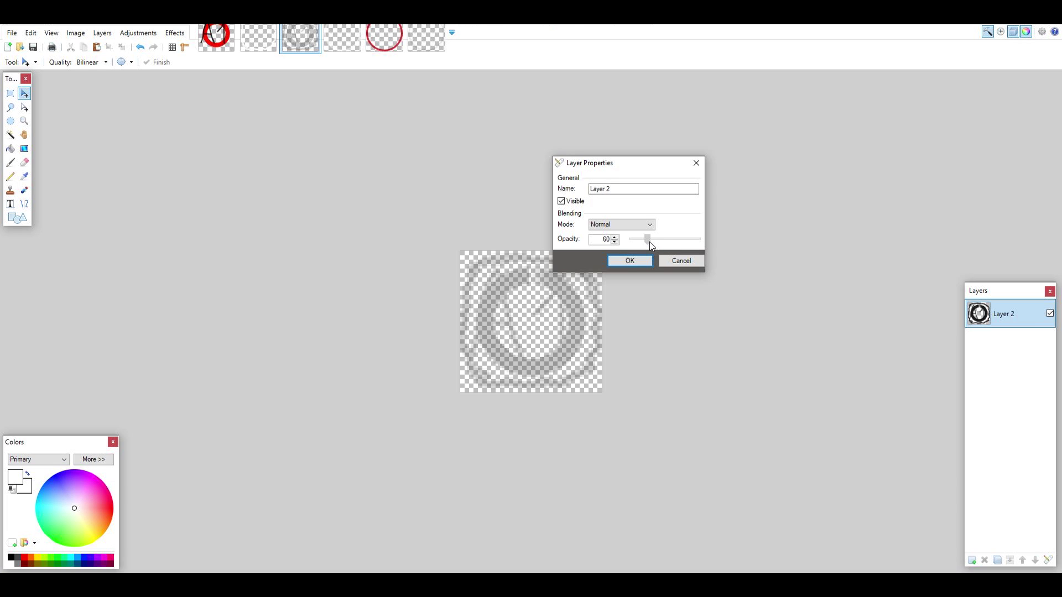
drag(653, 242, 651, 243)
click(637, 265)
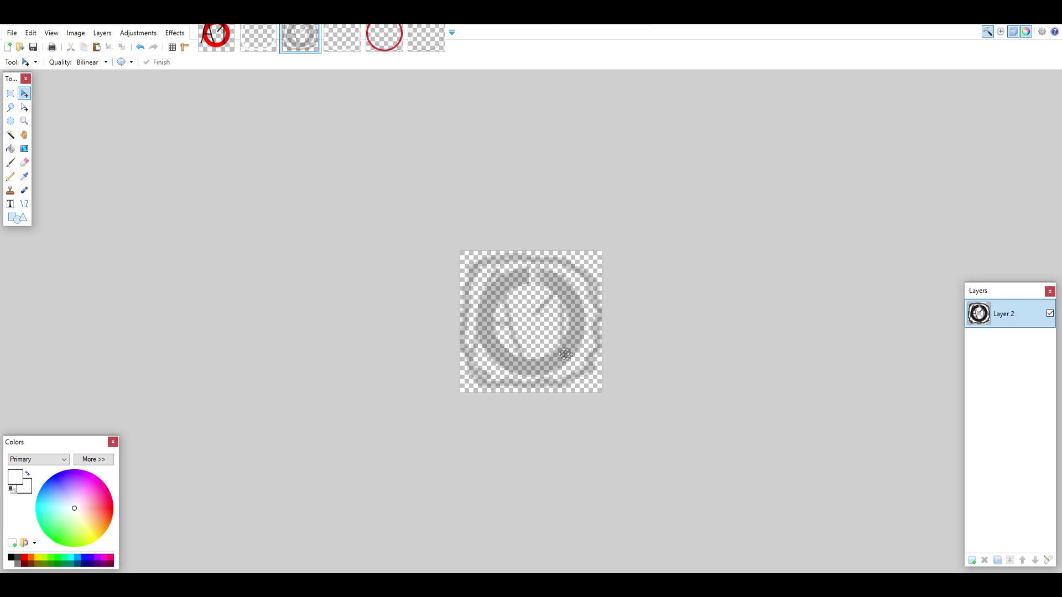
key(ctrl+s)
click(613, 398)
- Review the A1 health images and compare the white, red and grey shield ring images
click(216, 38)
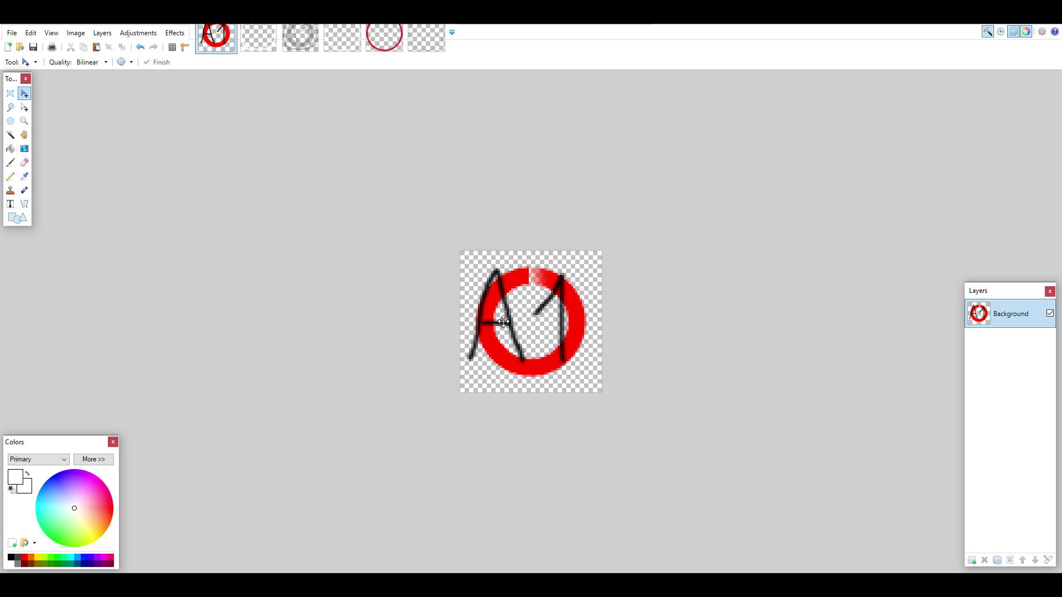
click(260, 38)
click(218, 37)
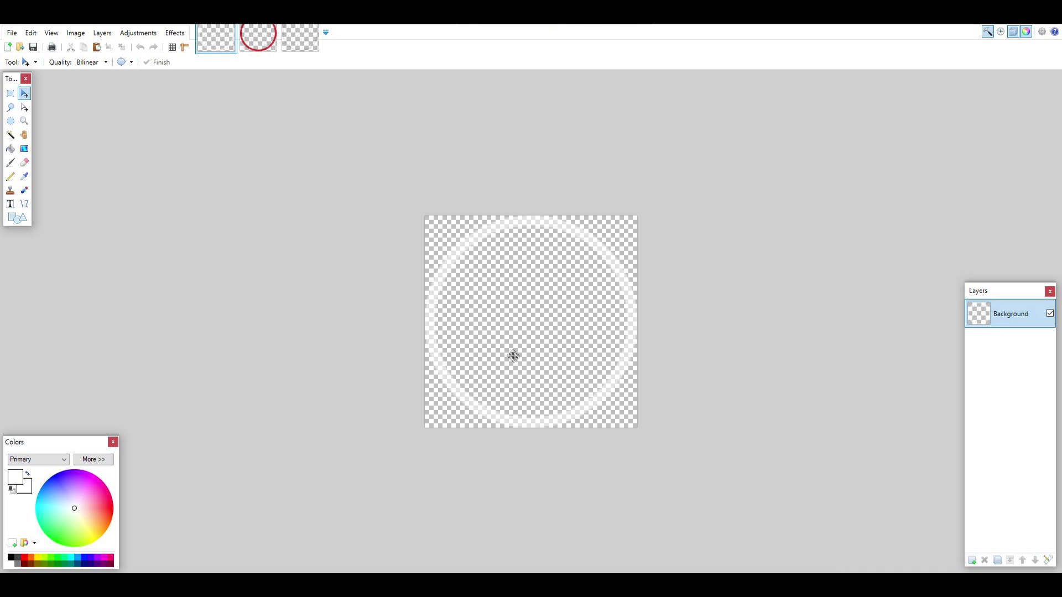
click(259, 44)
click(300, 43)
click(260, 48)
scroll(591, 290, up, 5)
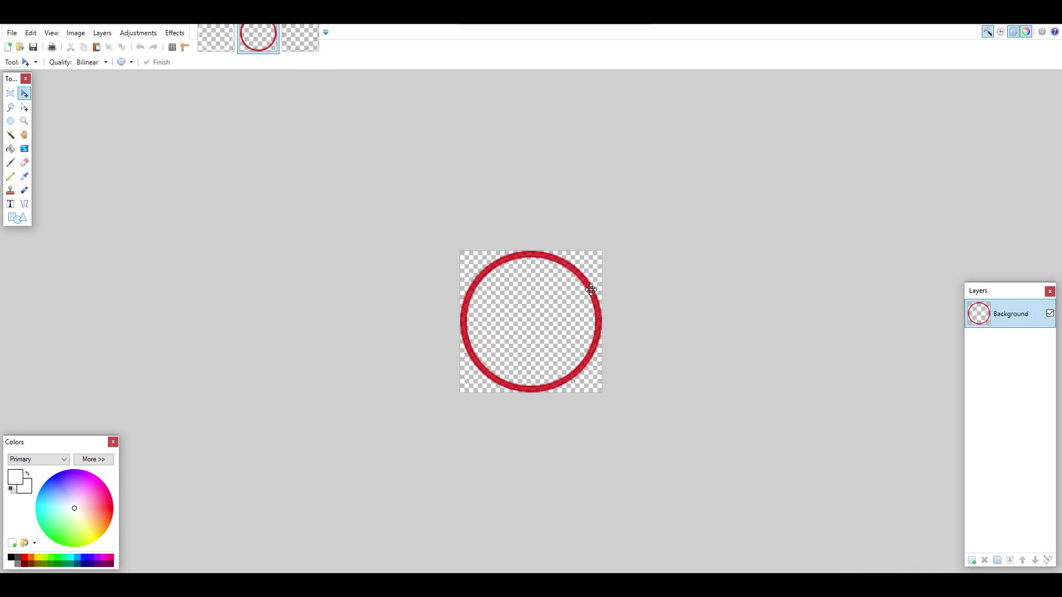
key(ctrl+z)
key(ctrl+y)
scroll(625, 273, down, 1)
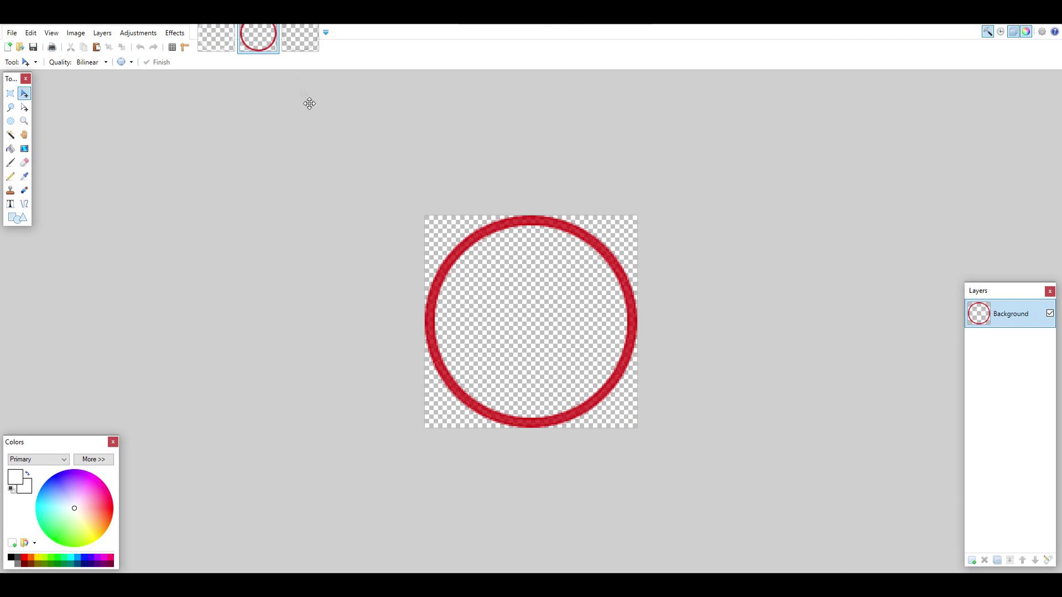
click(301, 37)
scroll(574, 273, up, 3)
click(259, 38)
click(300, 38)
click(222, 33)
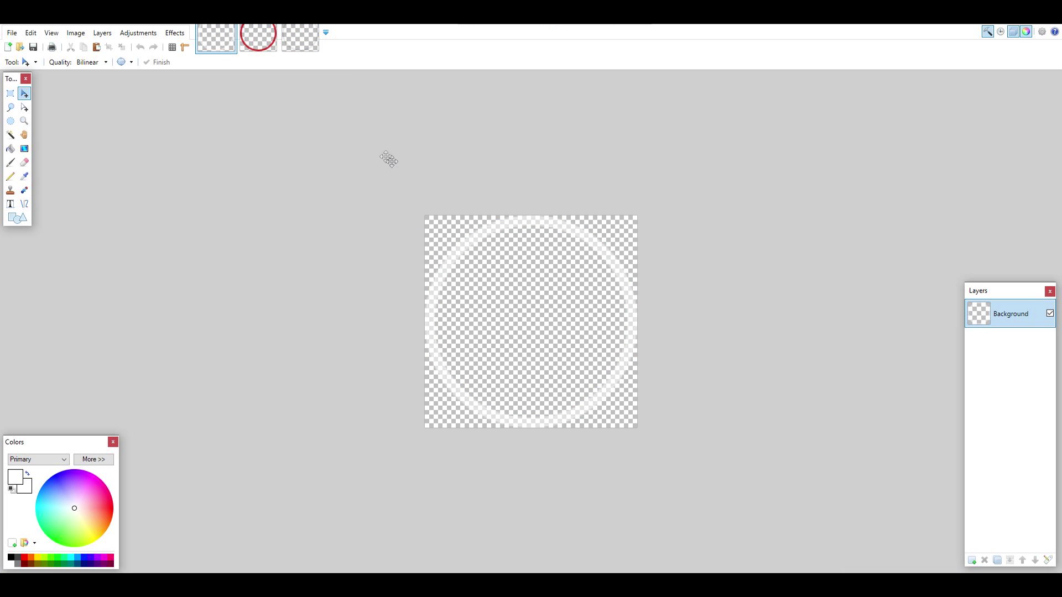
click(261, 51)
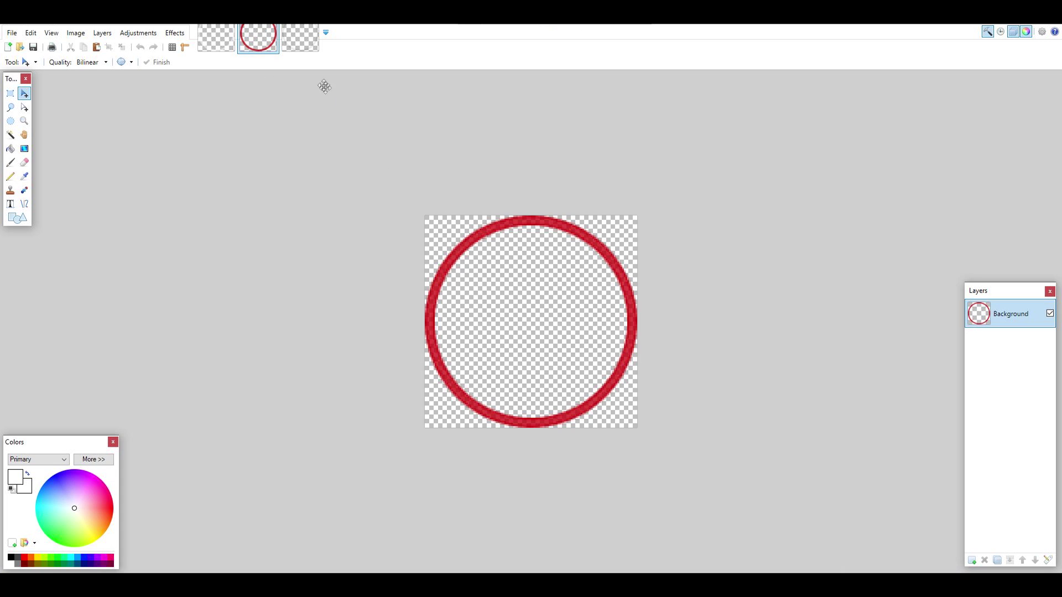
click(294, 39)
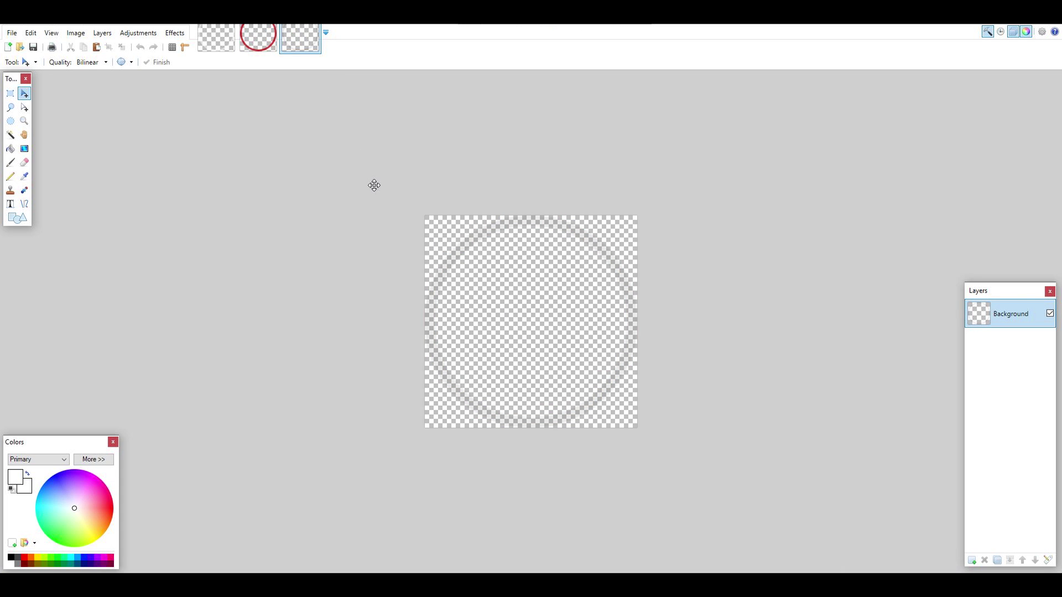
- Add a new layer to the white shield ring image and choose the Triangle shape with a light blue primary color
click(234, 42)
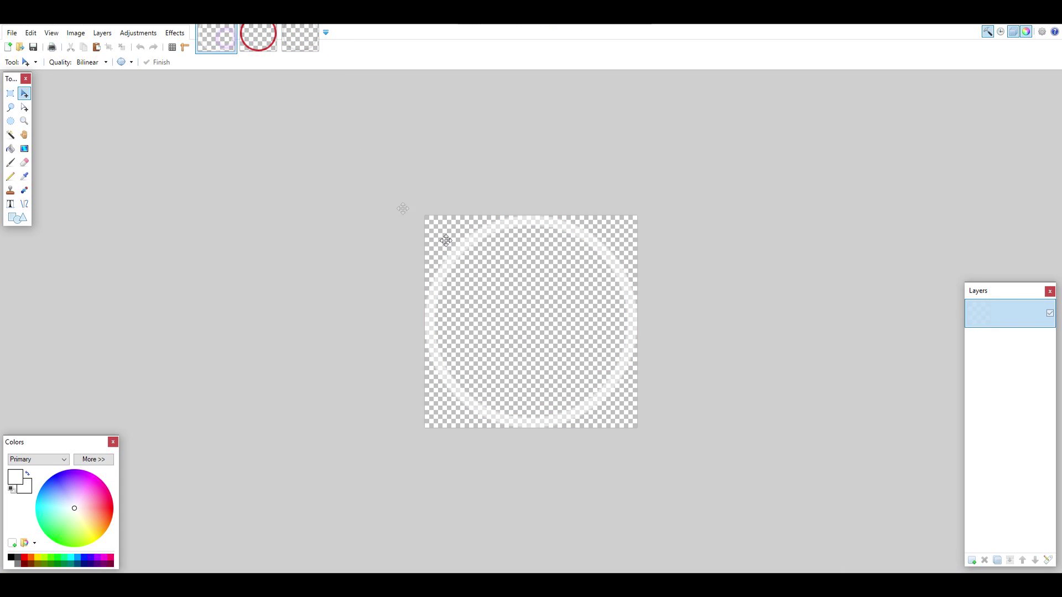
click(973, 560)
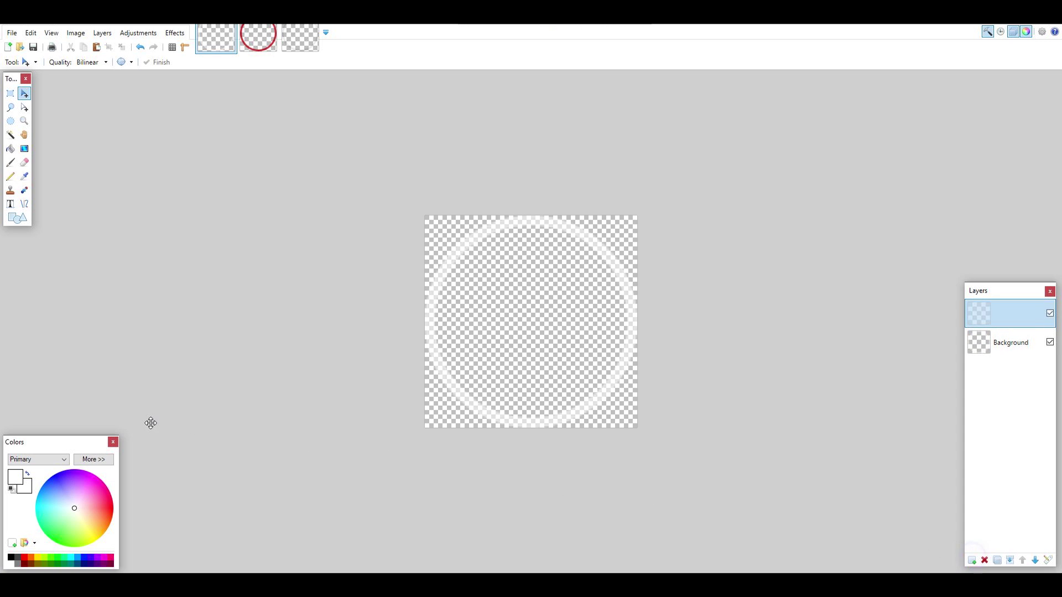
click(18, 219)
click(68, 63)
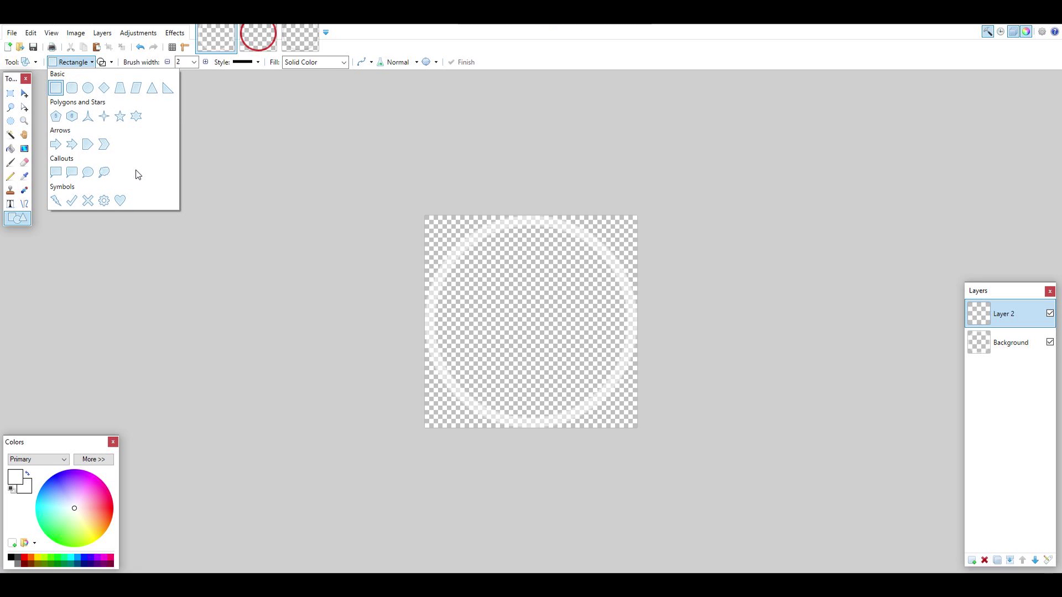
click(151, 89)
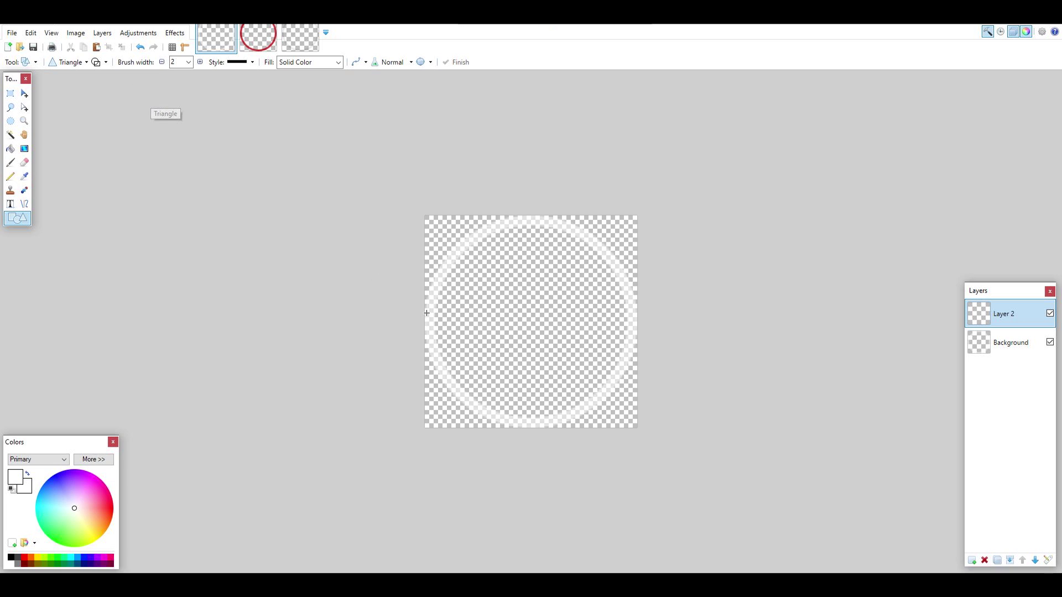
click(100, 558)
click(84, 559)
drag(53, 490, 48, 489)
- Draw a large blue triangle outline inside the white ring with a brush width of 8
mouse_move(531, 251)
mouse_down()
mouse_move(457, 324)
mouse_move(467, 336)
mouse_up()
key(ctrl+z)
click(188, 62)
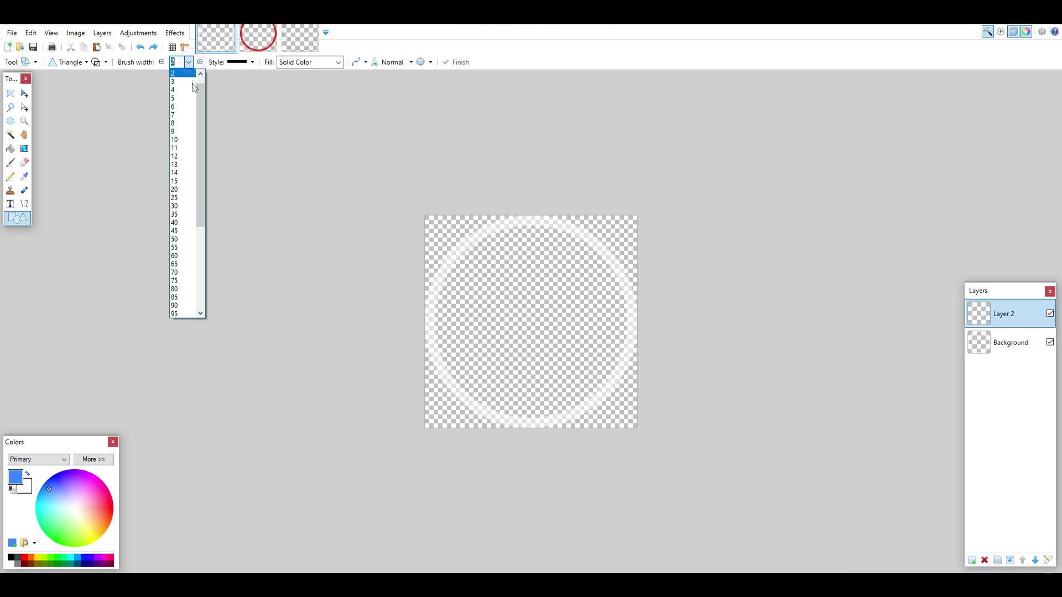
click(187, 126)
drag(556, 260, 446, 384)
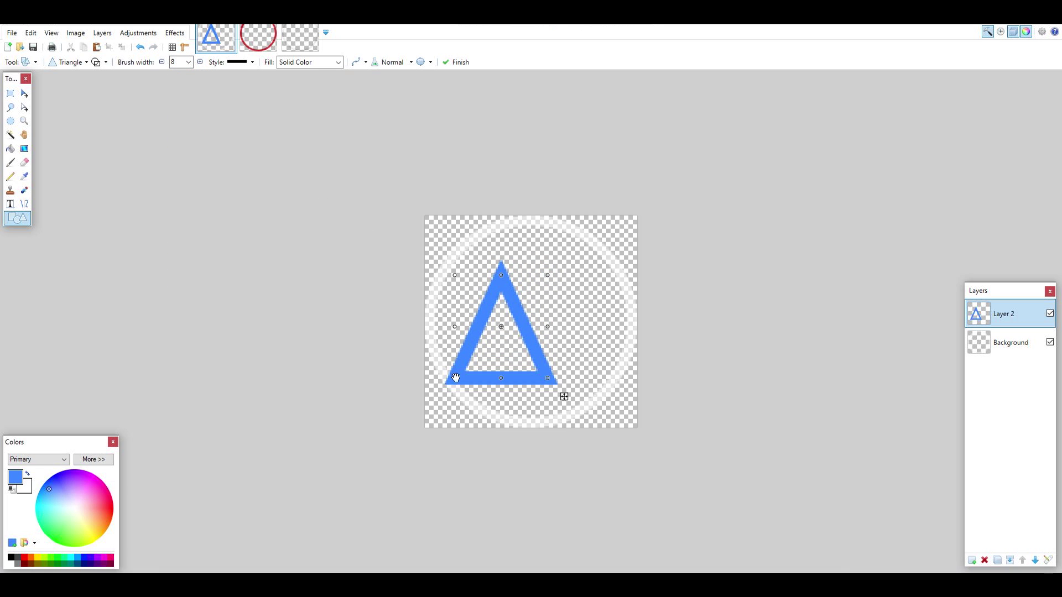
key(ctrl+z)
drag(578, 260, 450, 409)
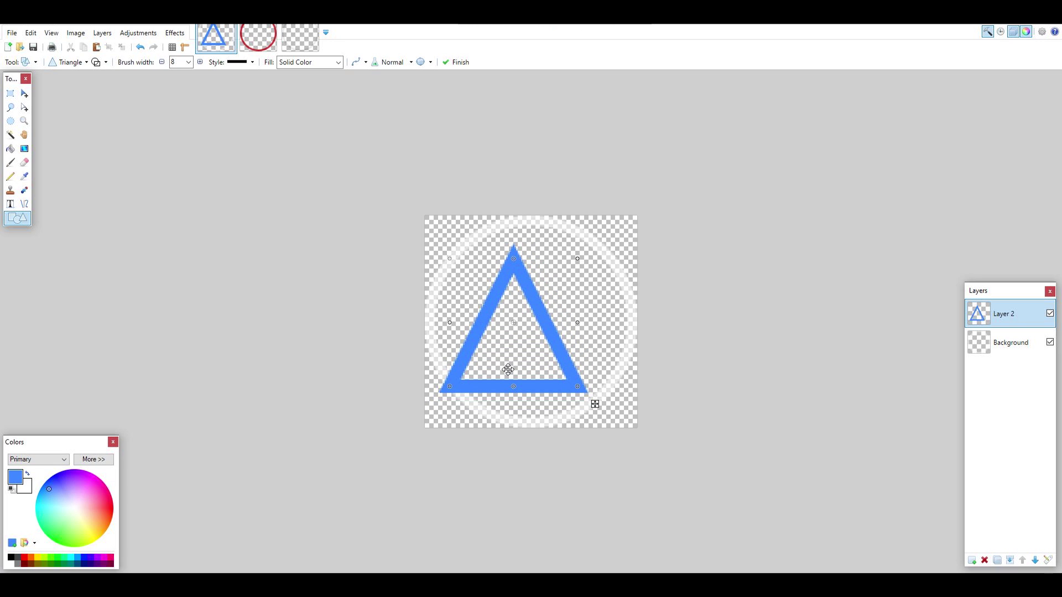
- Center the blue triangle on the canvas with Align Object set to Middle Center
click(175, 32)
click(200, 169)
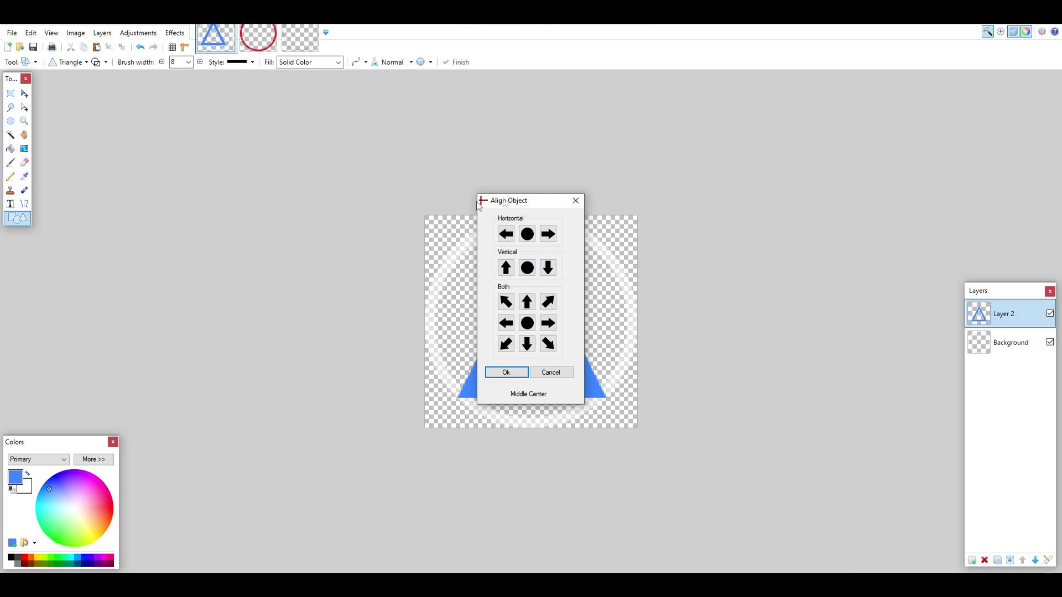
drag(553, 208, 733, 108)
click(707, 223)
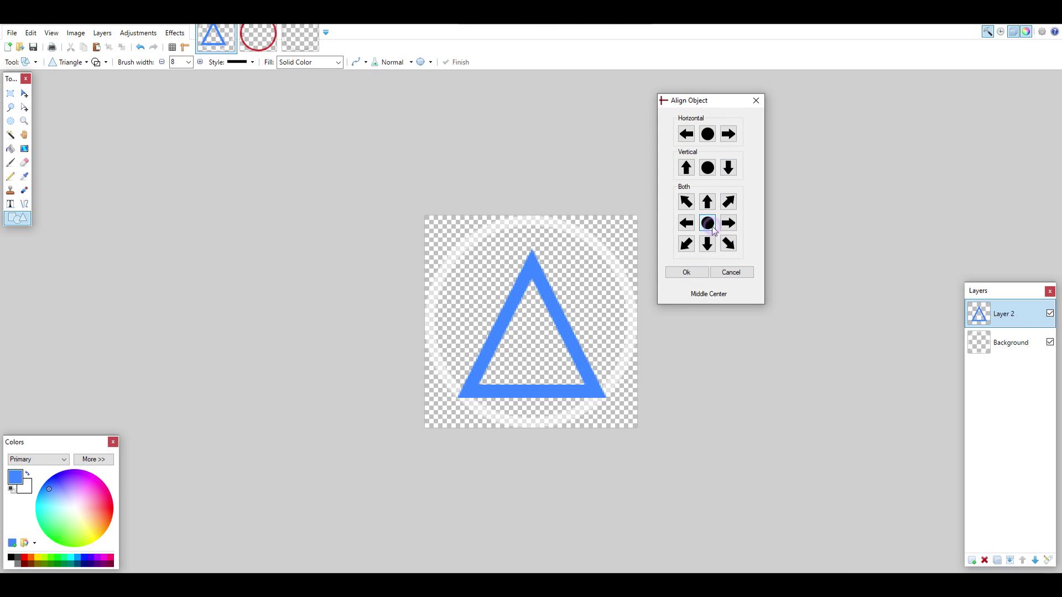
click(696, 274)
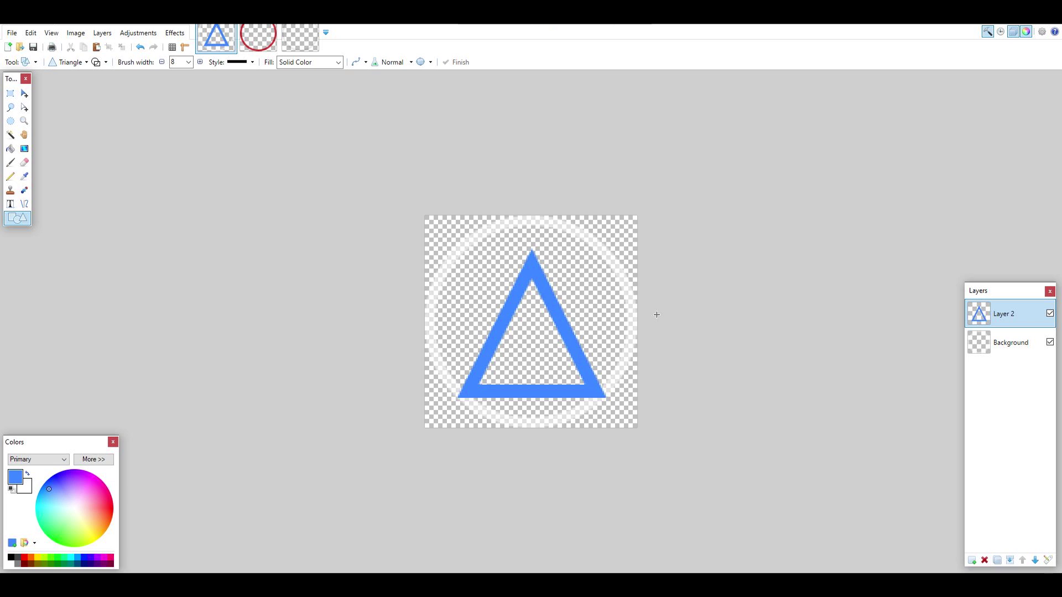
- Delete the white ring's Background layer and lower the triangle layer's opacity to about 227
click(1011, 348)
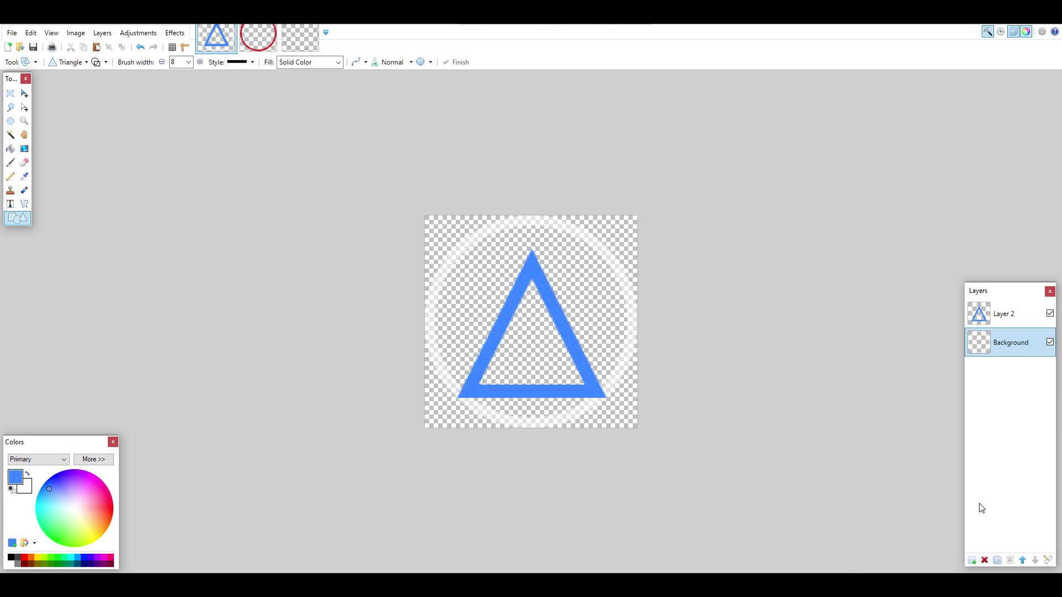
click(984, 561)
click(1049, 562)
drag(532, 249, 798, 147)
drag(862, 221, 859, 222)
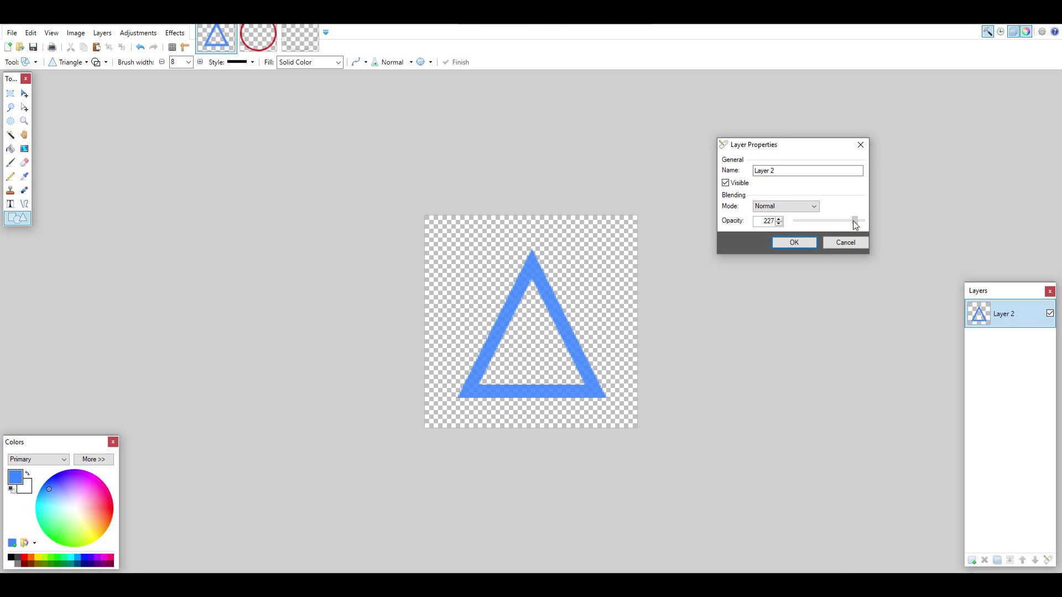
click(811, 243)
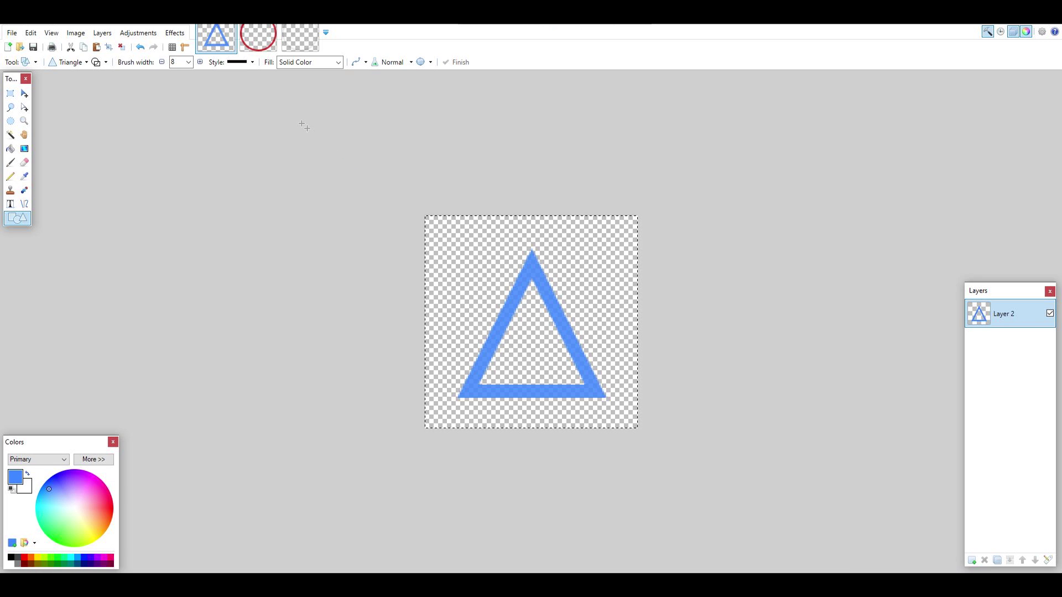
- Copy the blue triangle into a new layer of the red ring image and delete the red ring's Background layer
click(258, 36)
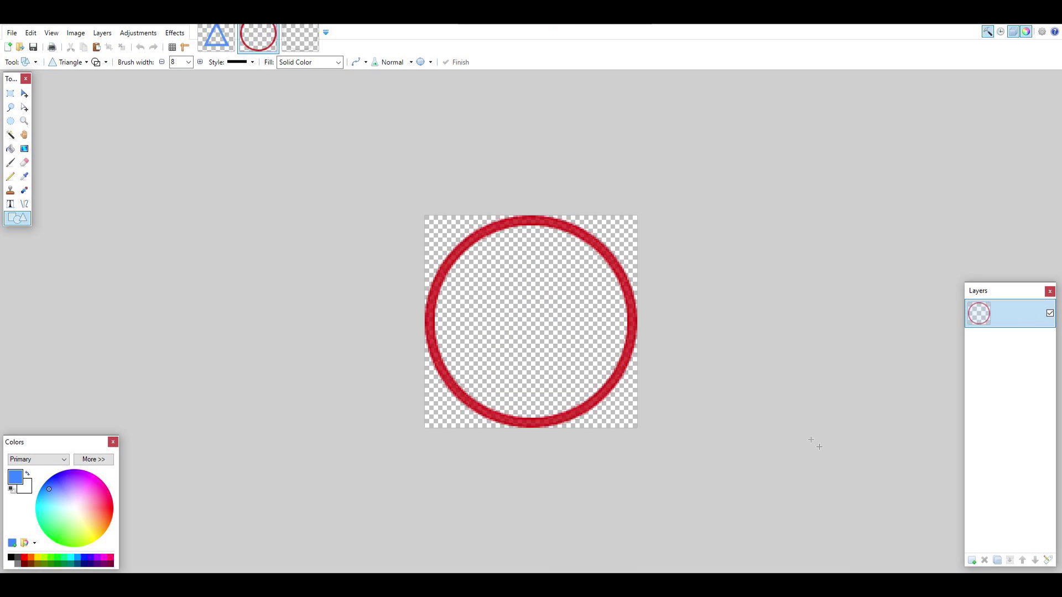
click(972, 562)
key(ctrl+v)
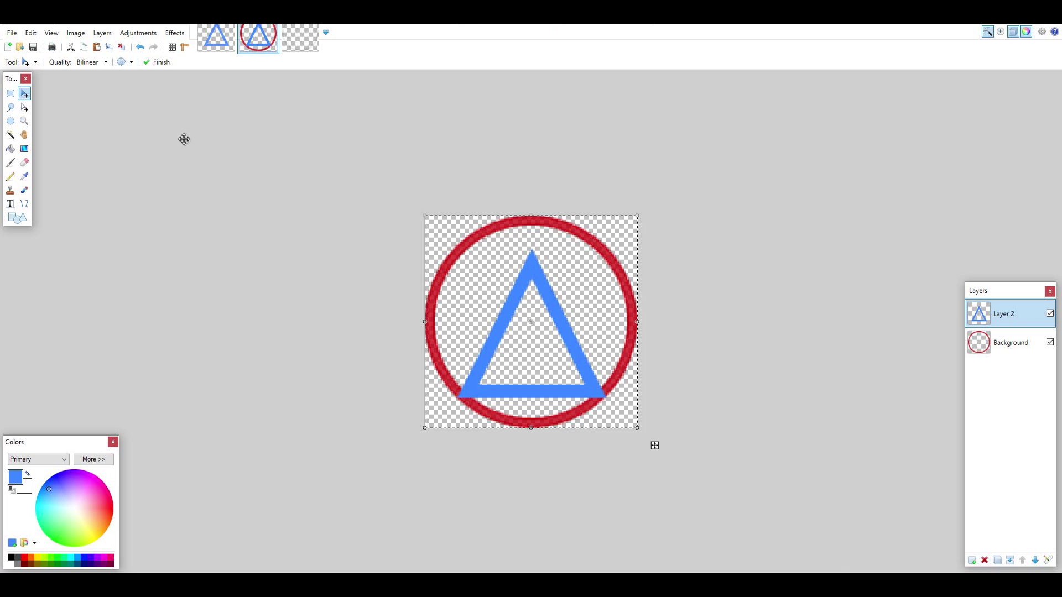
key(ctrl+d)
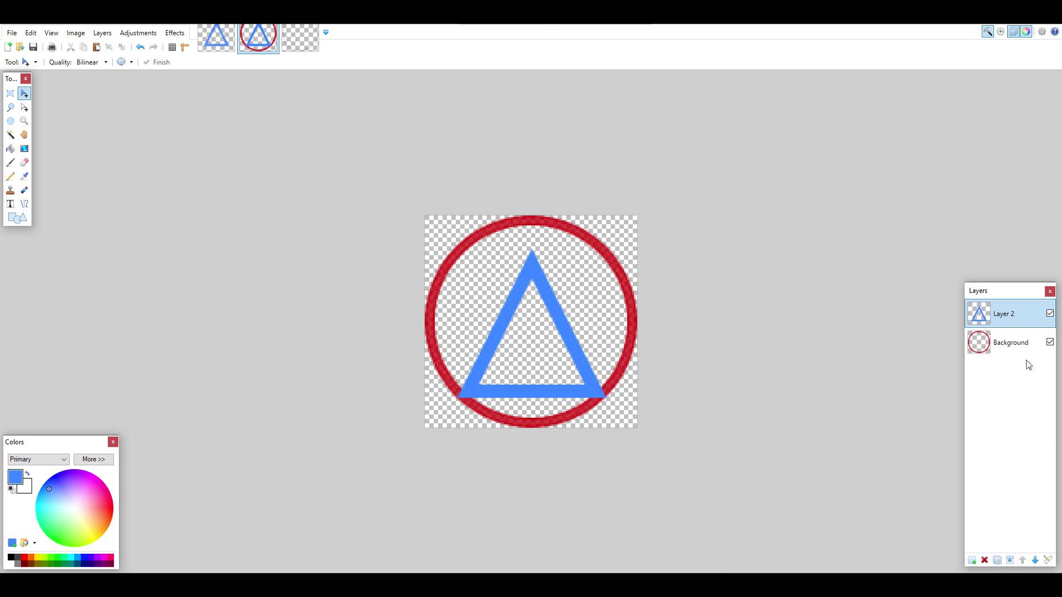
click(996, 342)
click(985, 561)
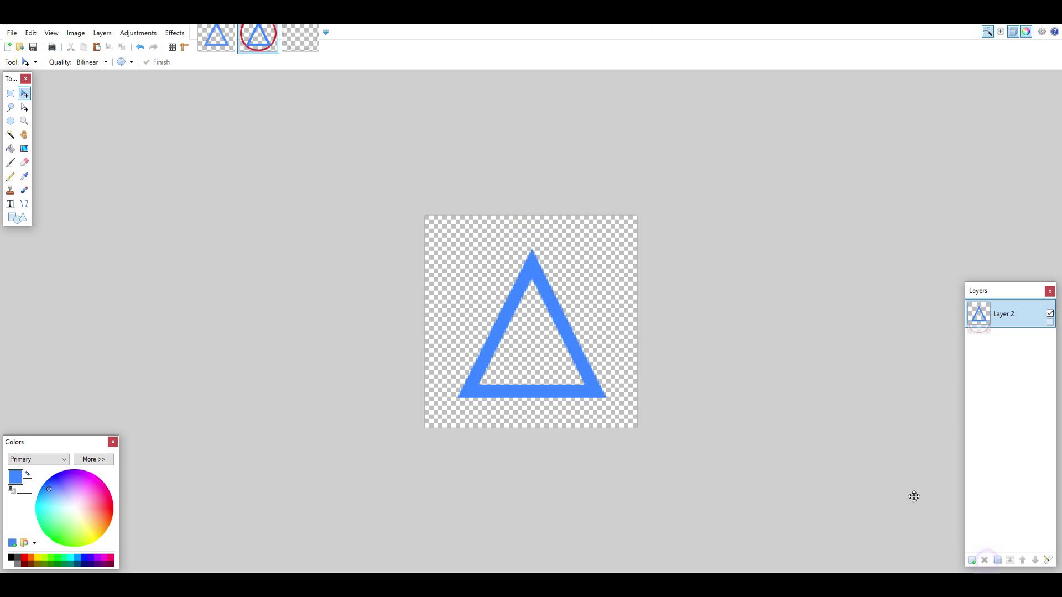
- Recolour the blue triangle crimson with Hue / Saturation, setting hue to 141 and saturation to 118
click(139, 33)
click(154, 95)
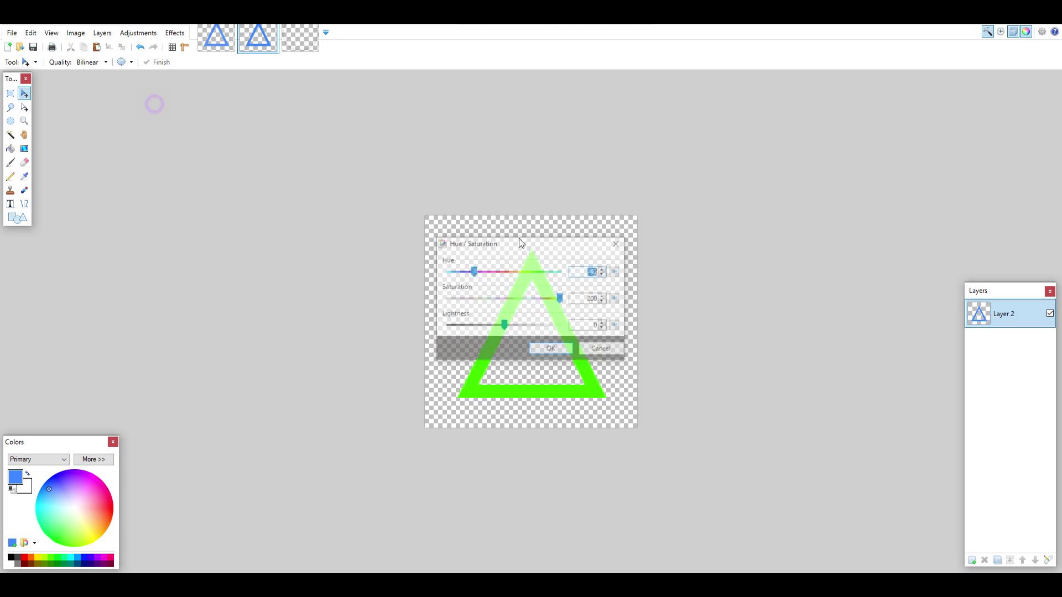
drag(534, 252, 755, 209)
click(866, 234)
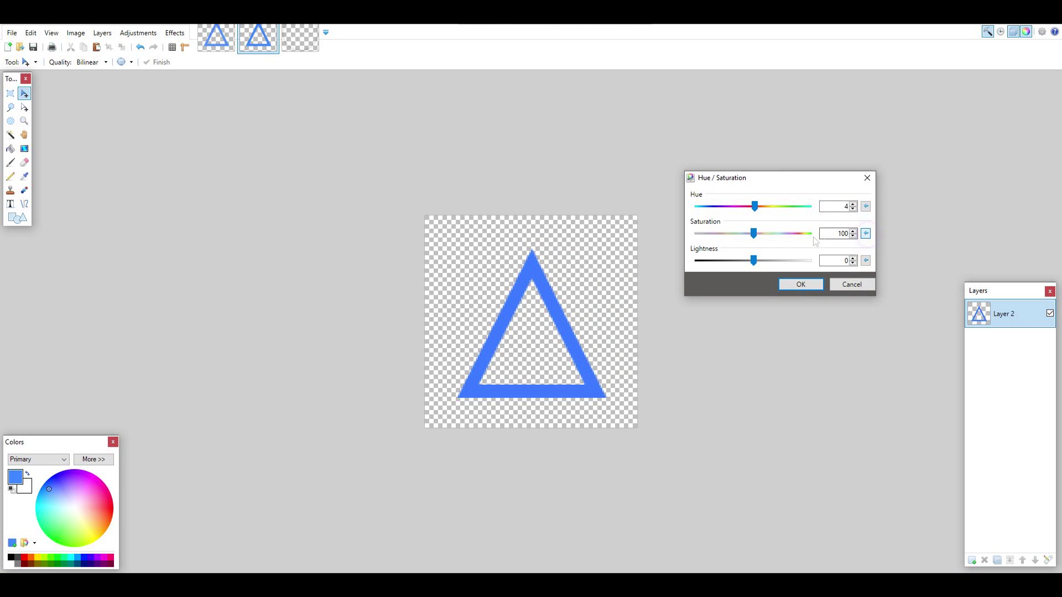
drag(756, 207, 801, 209)
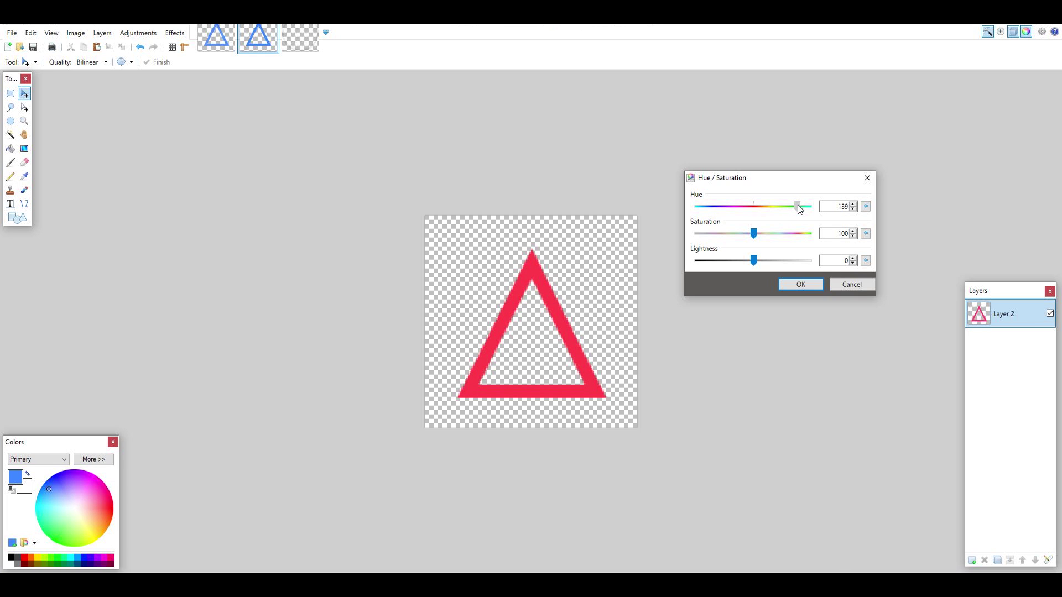
drag(757, 236, 769, 238)
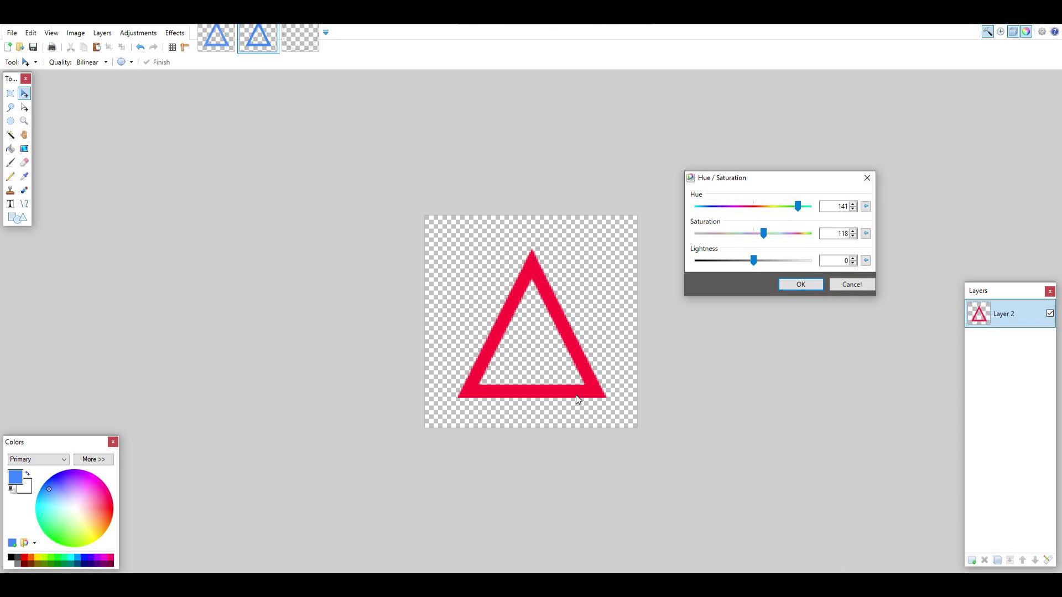
click(802, 284)
- Lower the crimson triangle layer's opacity to about 231
click(1050, 561)
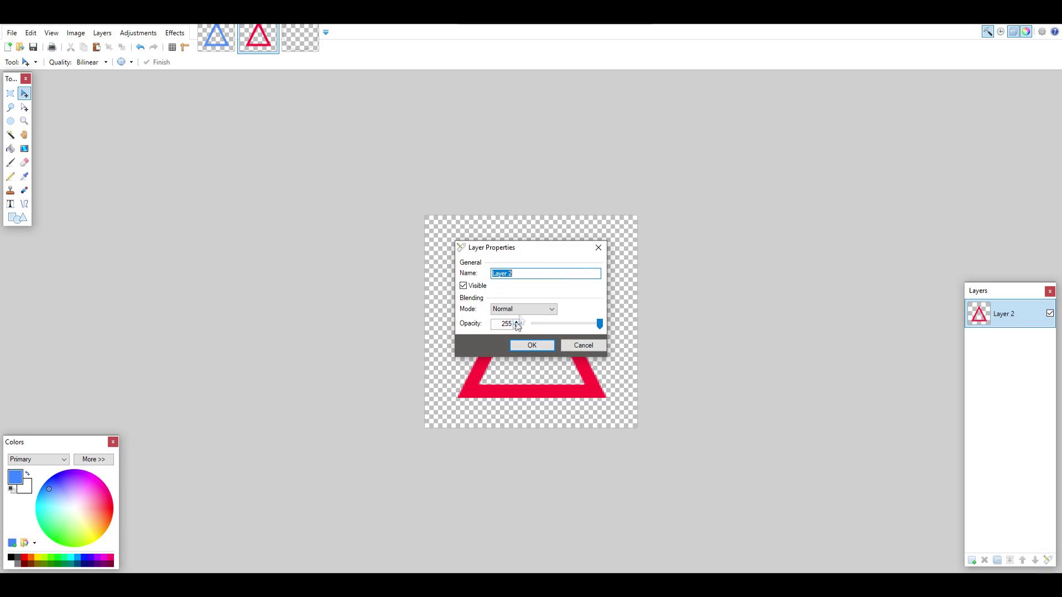
drag(828, 243, 824, 243)
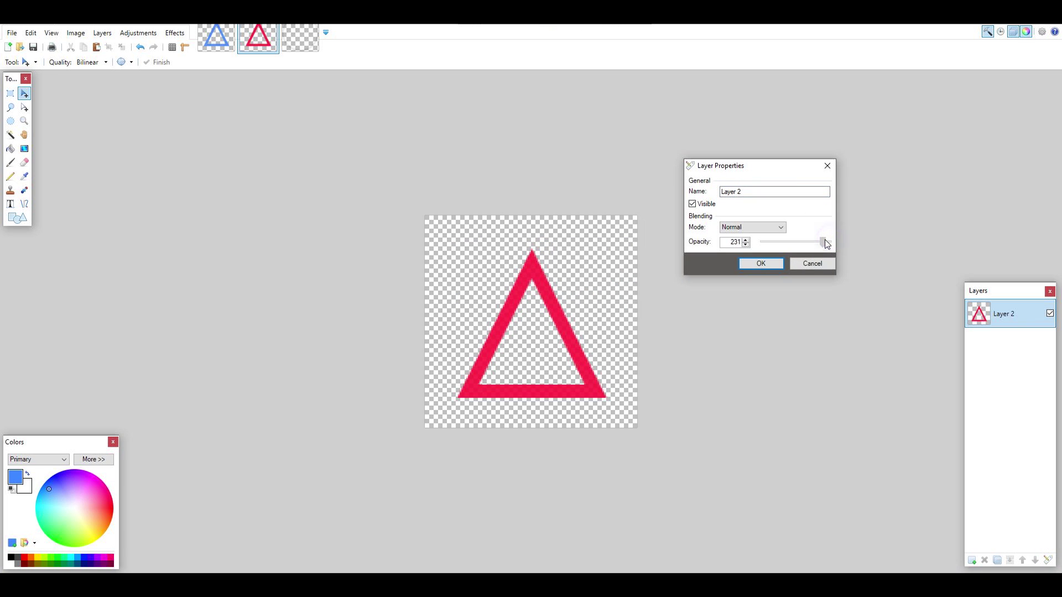
click(768, 262)
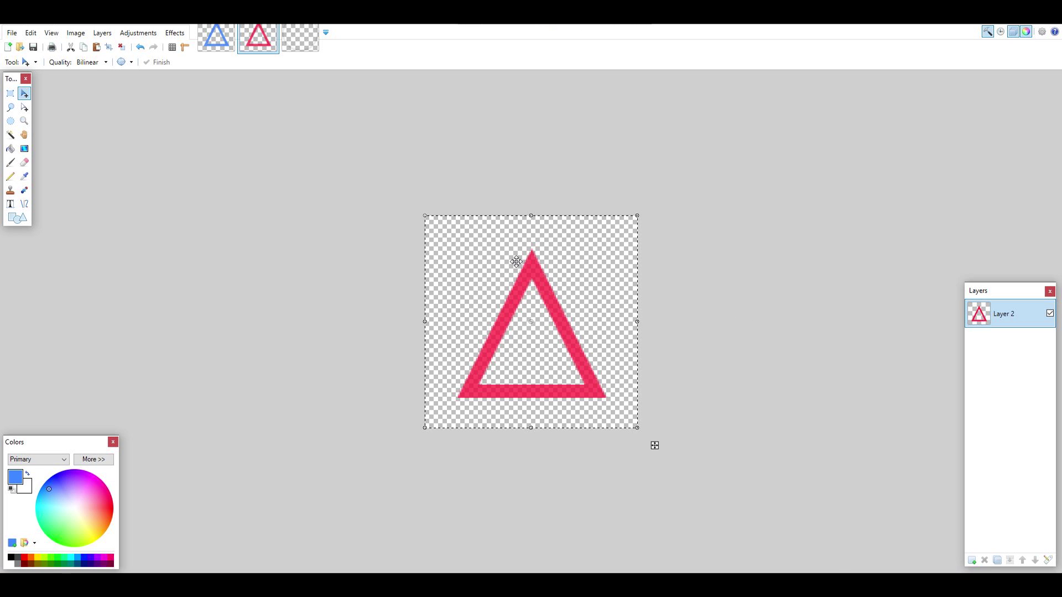
- Paste the crimson triangle into a new layer of the faint ring image and delete that image's Background layer
click(302, 49)
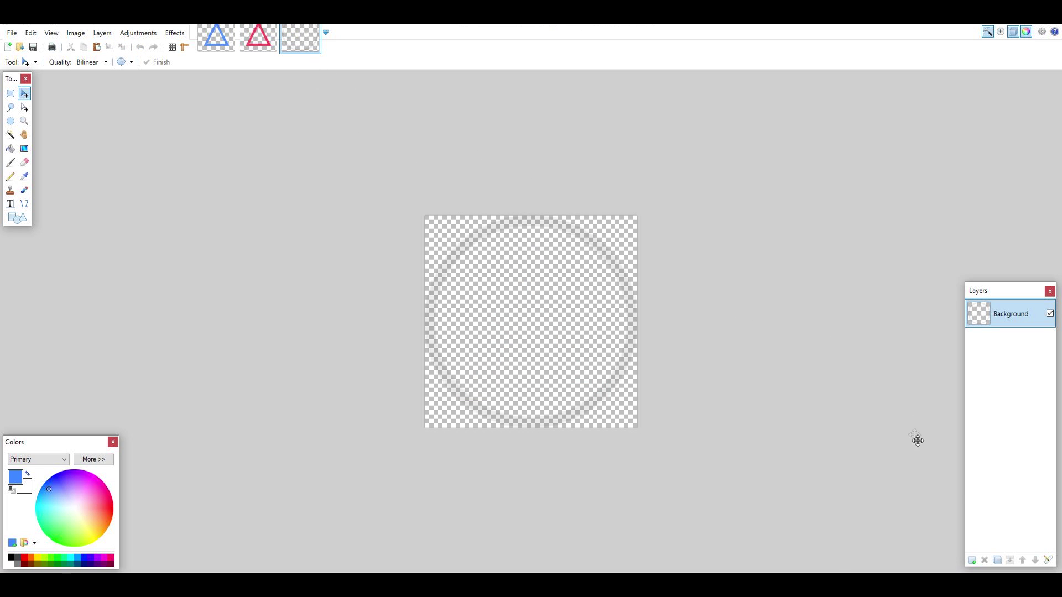
click(972, 560)
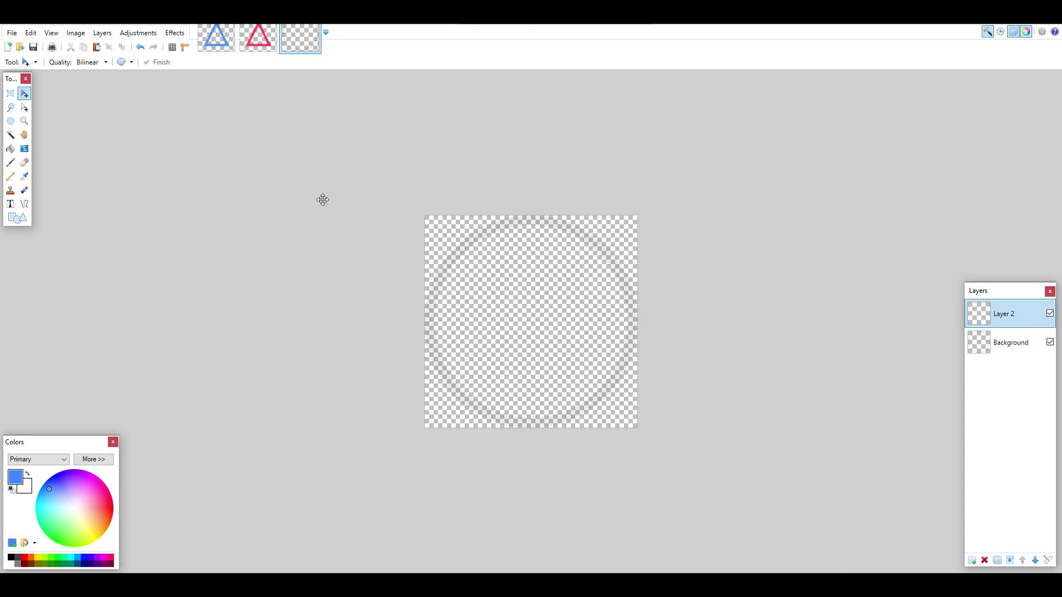
key(ctrl+v)
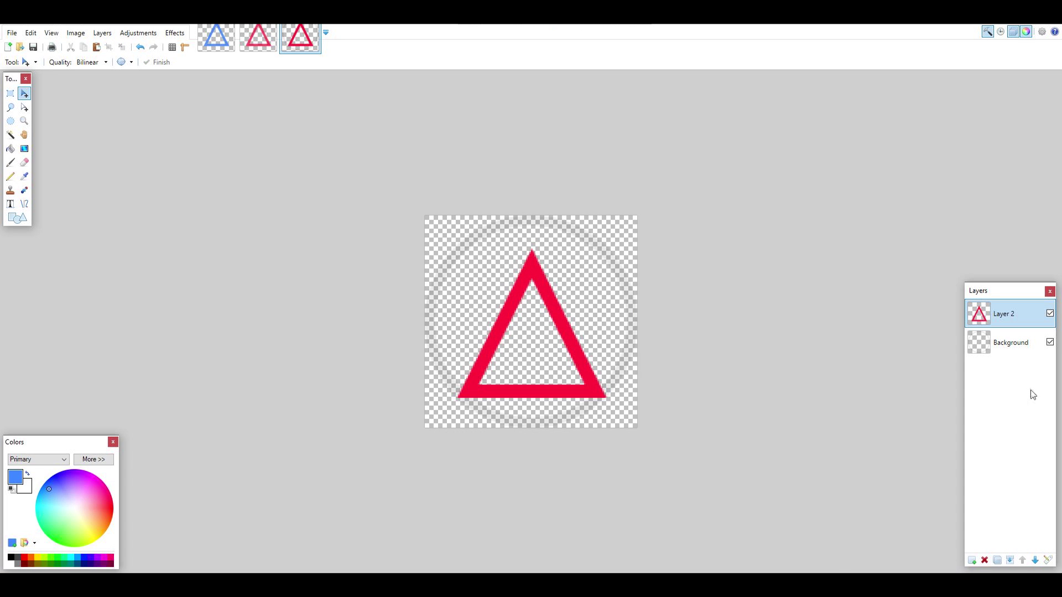
click(996, 349)
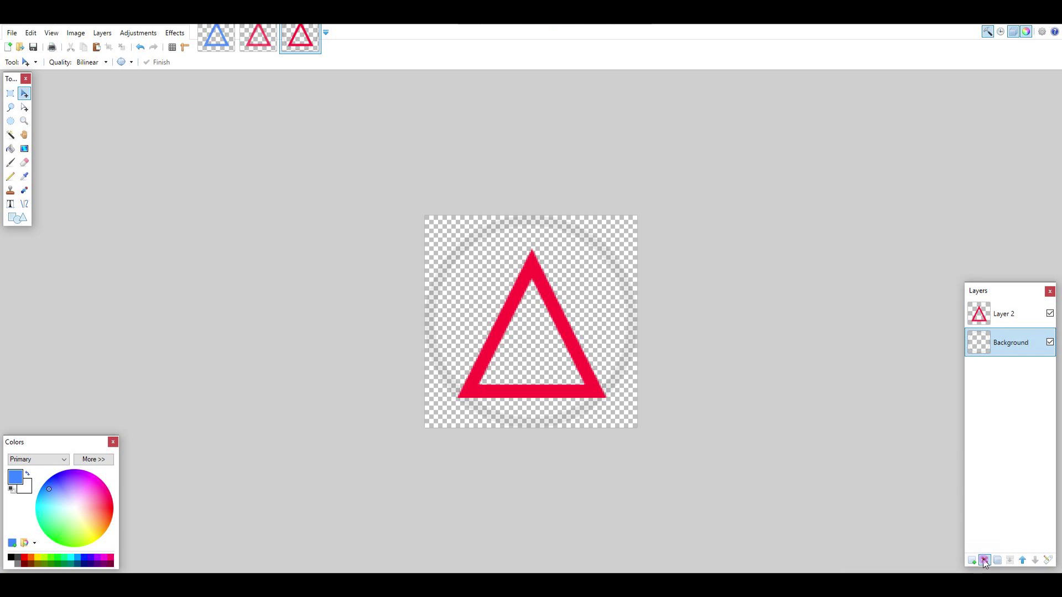
click(984, 561)
- Convert the pasted triangle to black and white with a layer opacity of about 54, and save the image
click(154, 30)
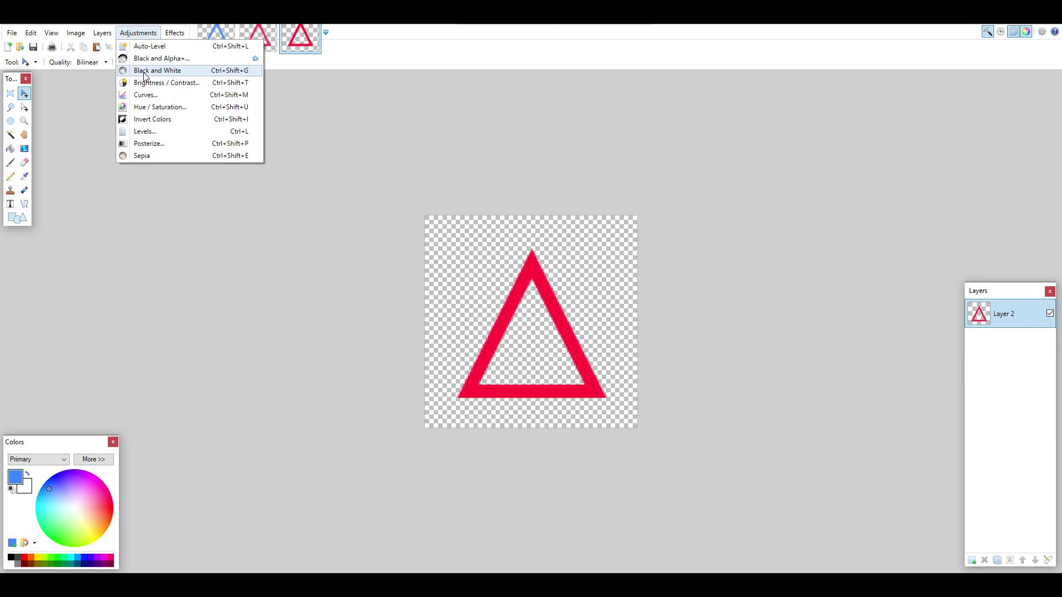
click(143, 70)
click(1051, 559)
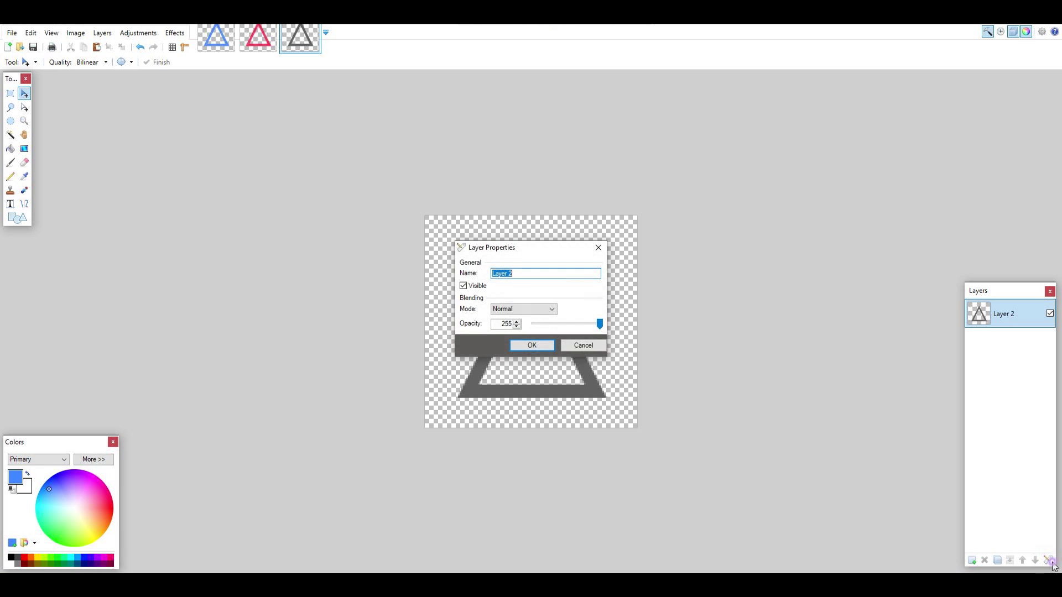
drag(545, 247, 749, 183)
drag(806, 262, 757, 259)
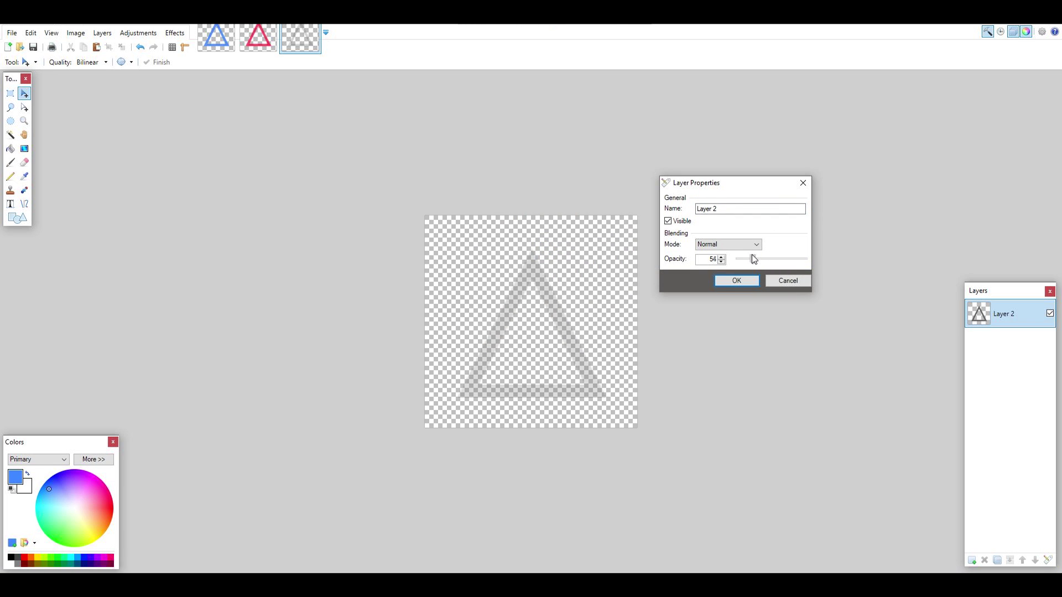
click(736, 281)
key(ctrl+s)
click(622, 394)
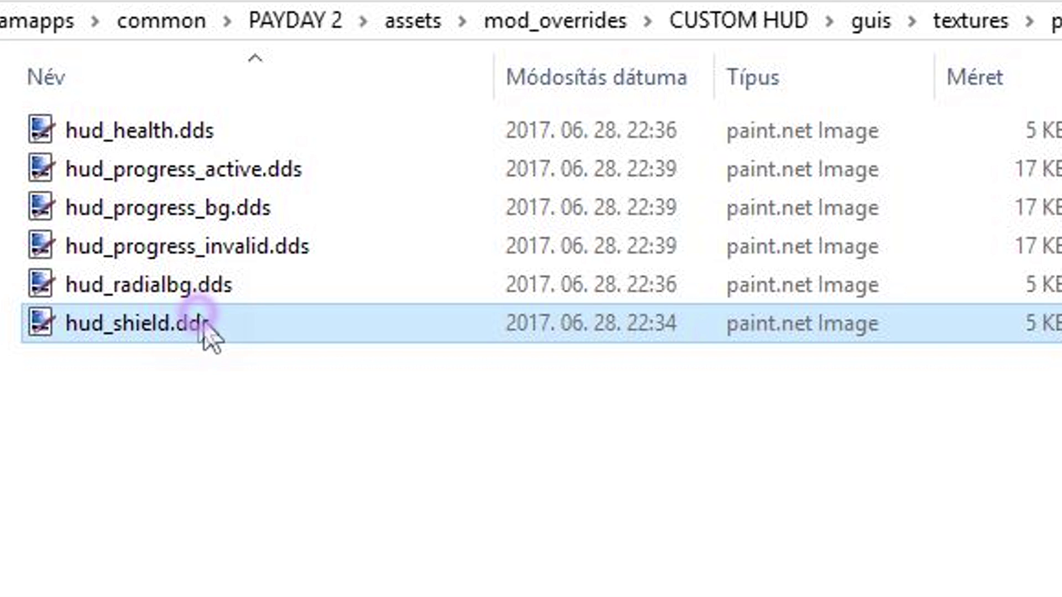
- In the CUSTOM HUD textures folder in File Explorer, rename hud_shield.dds to hud_shield.texture
click(203, 326)
drag(228, 332, 176, 327)
text(texture)
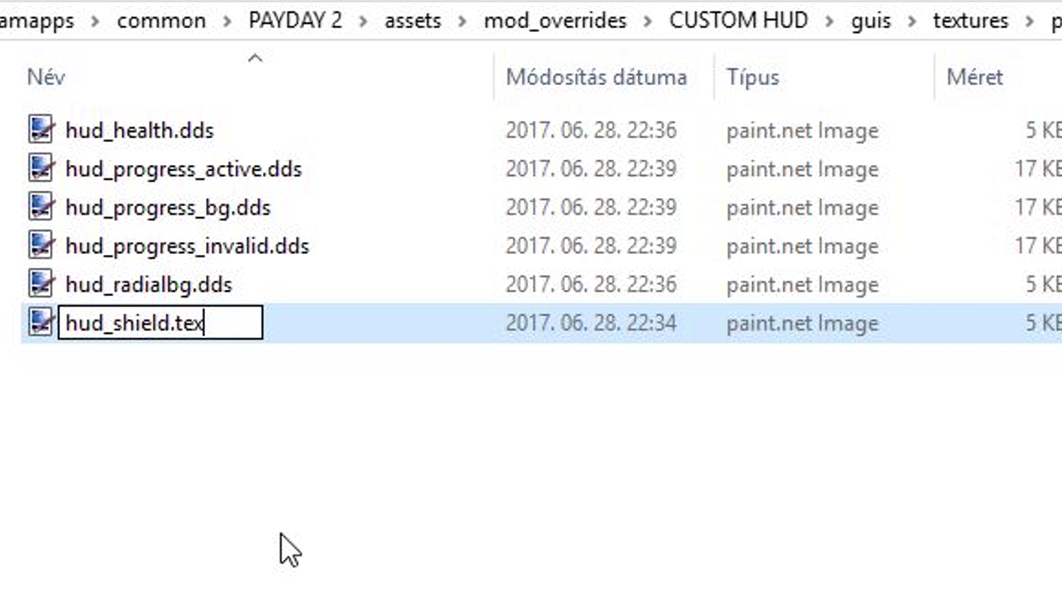
key(Return)
key(Return)
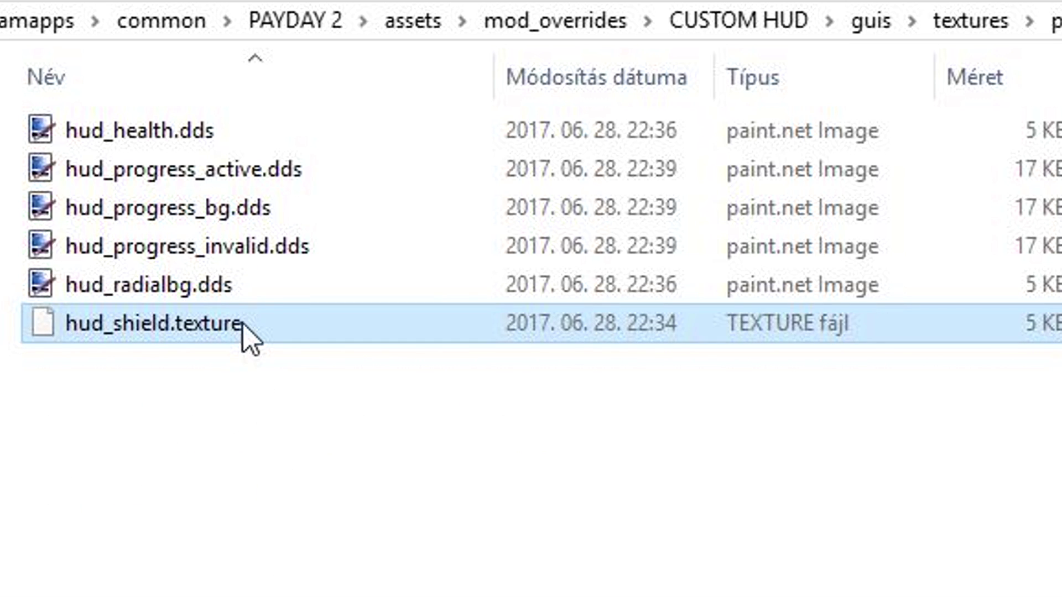
- Rename hud_radialbg.dds to hud_radialbg.texture, accepting the extension change
click(254, 294)
drag(233, 285, 198, 286)
text(texture)
key(Return)
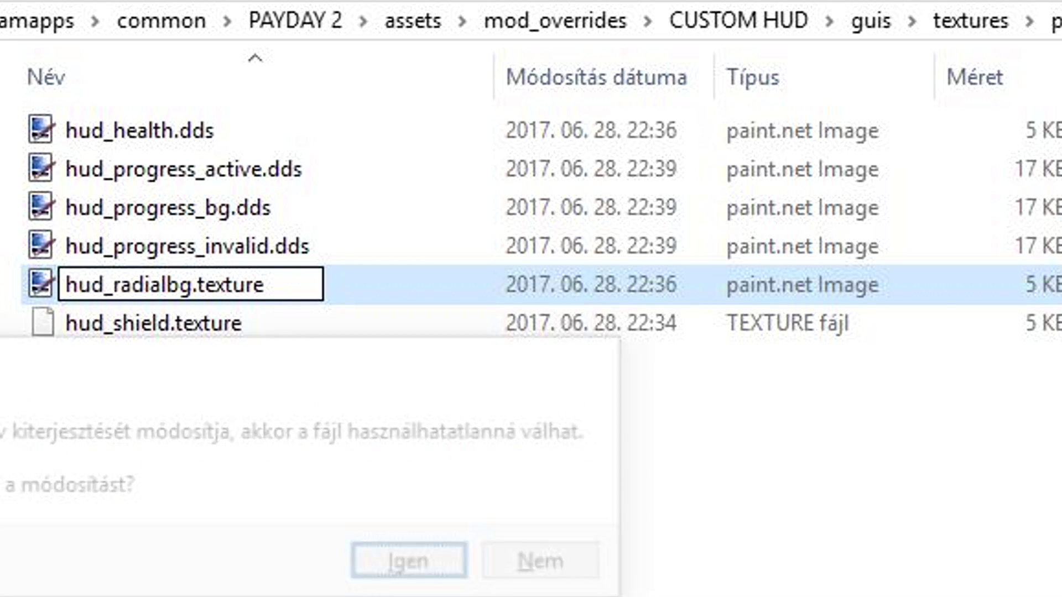
key(Return)
- Rename hud_progress_invalid.dds to hud_progress_invalid.texture, accepting the extension change
click(318, 251)
click(334, 256)
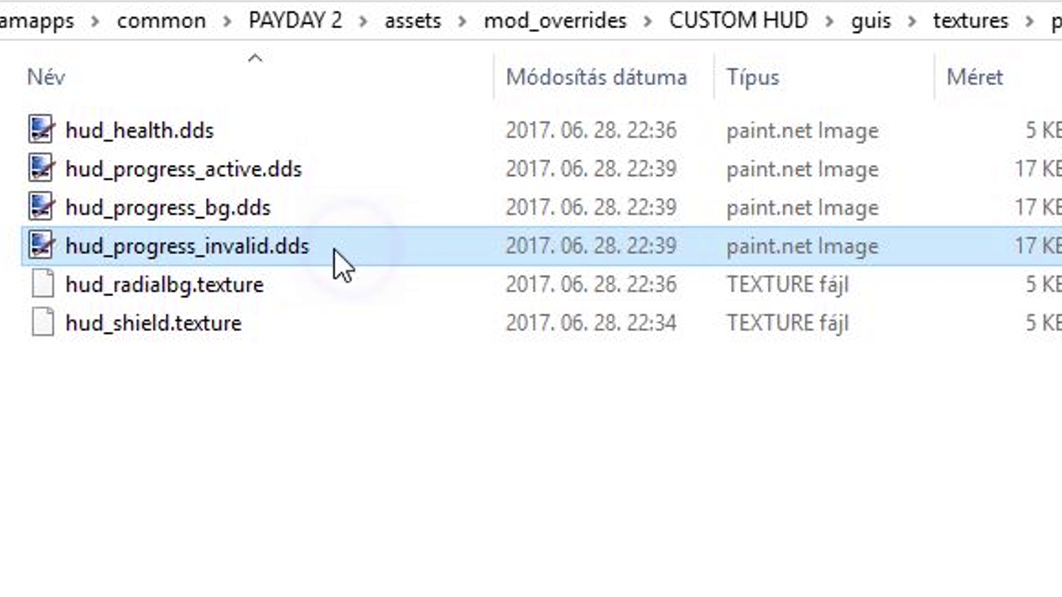
drag(314, 246, 279, 246)
text(texture)
key(Return)
key(Return)
- Rename hud_progress_bg.dds to hud_progress_bg.texture, accepting the extension change
click(280, 221)
click(280, 221)
drag(301, 208, 235, 208)
text(texture)
key(Return)
key(Return)
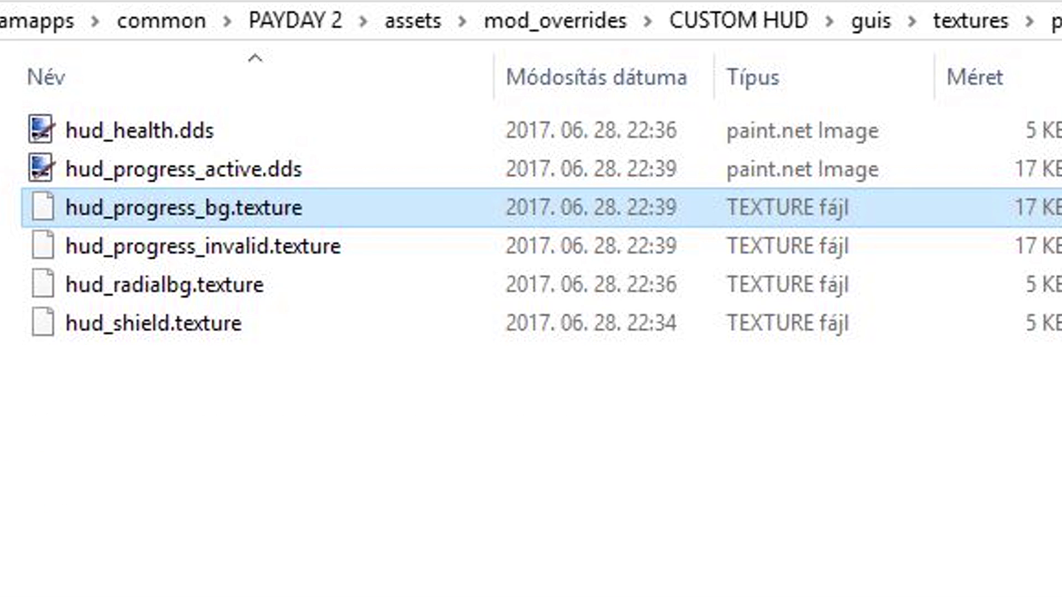
- Rename hud_progress_active.dds to hud_progress_active.texture, accepting the extension change
click(299, 177)
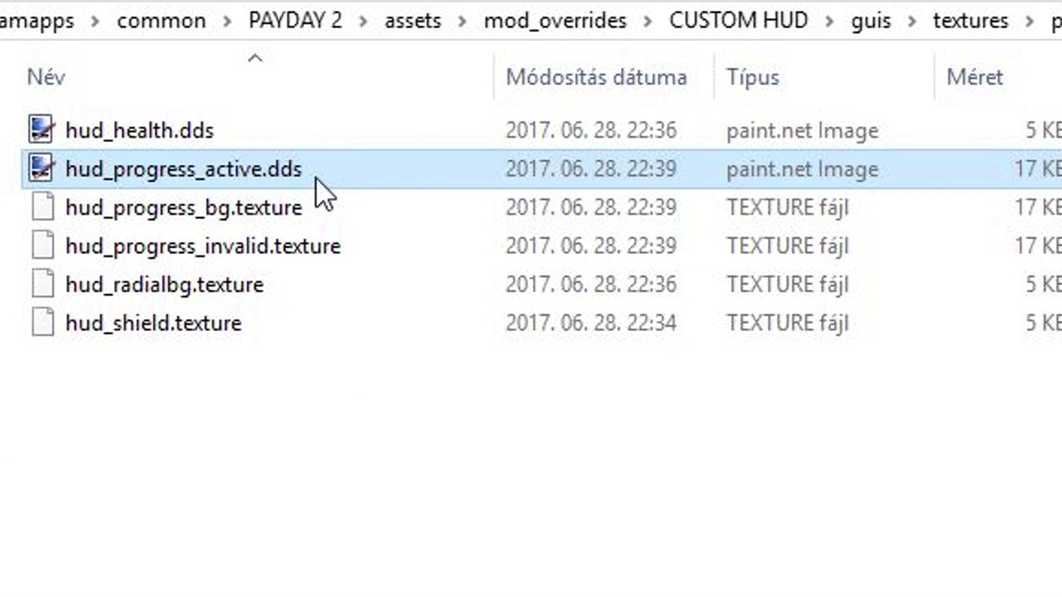
click(302, 169)
double_click(293, 168)
text(texture)
key(Return)
key(Return)
- Rename hud_health.dds to hud_health.texture, accepting the extension change
click(260, 132)
click(252, 133)
double_click(229, 126)
text(texture)
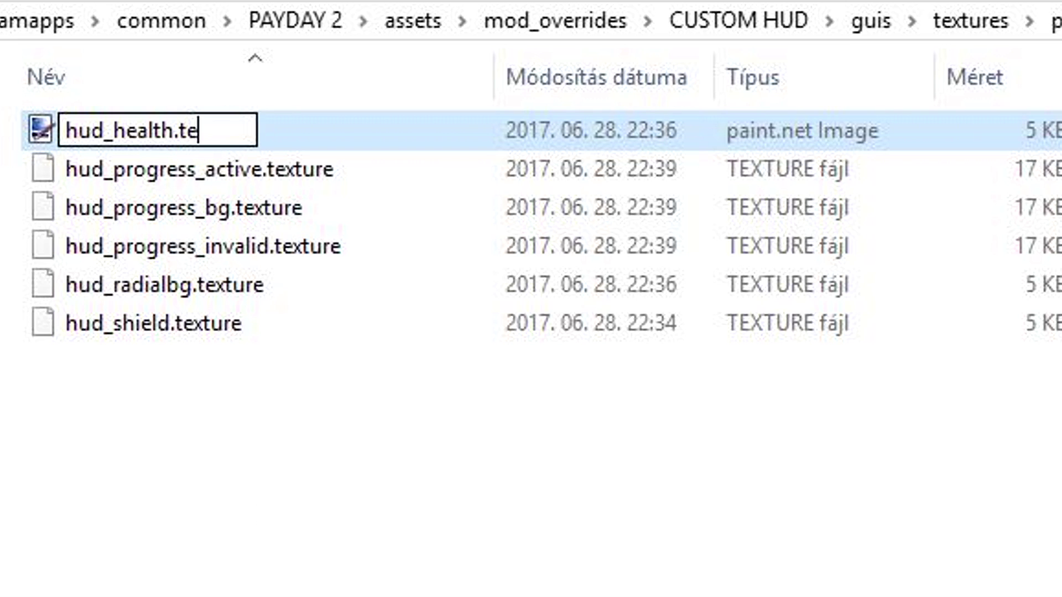
key(Return)
key(Return)
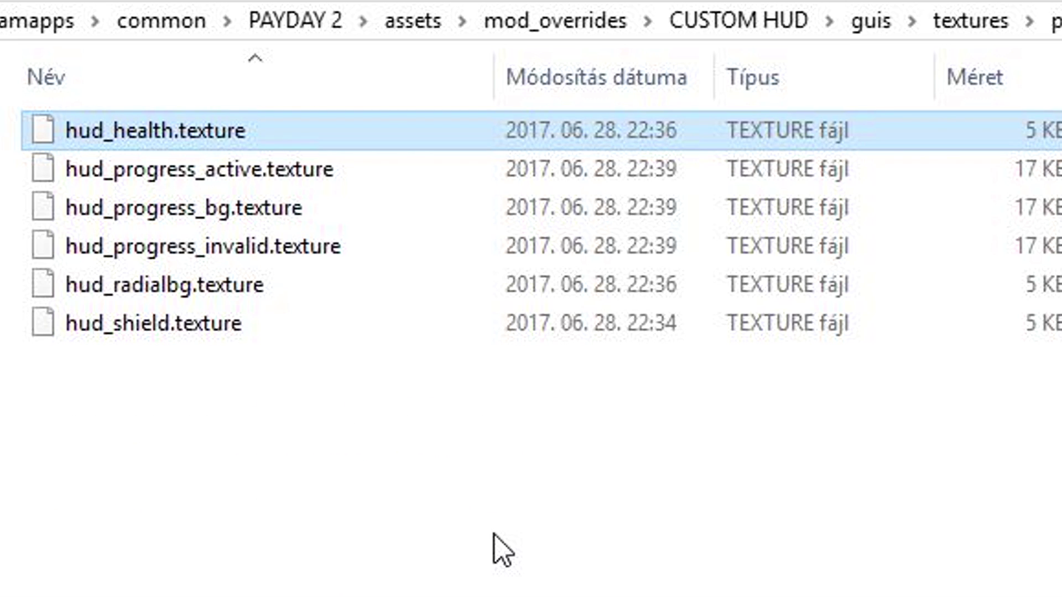
key(BackSpace)
key(BackSpace)
key(BackSpace)
key(BackSpace)
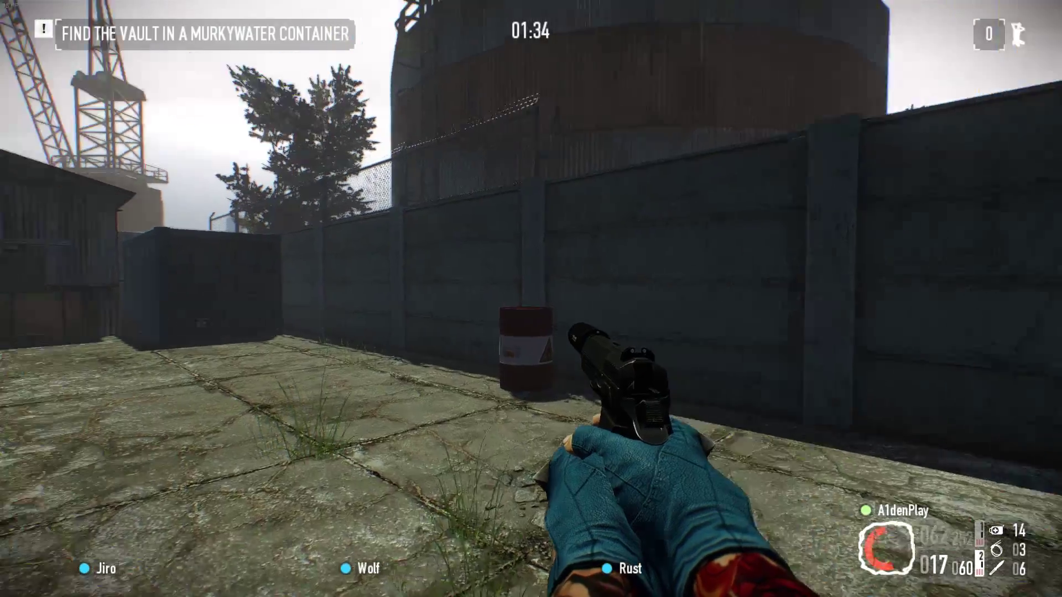
- In PAYDAY 2, deploy a first aid kit on invalid and valid surfaces to check the custom triangle progress indicator
key(g)
key(g)
key(g)
key(g)
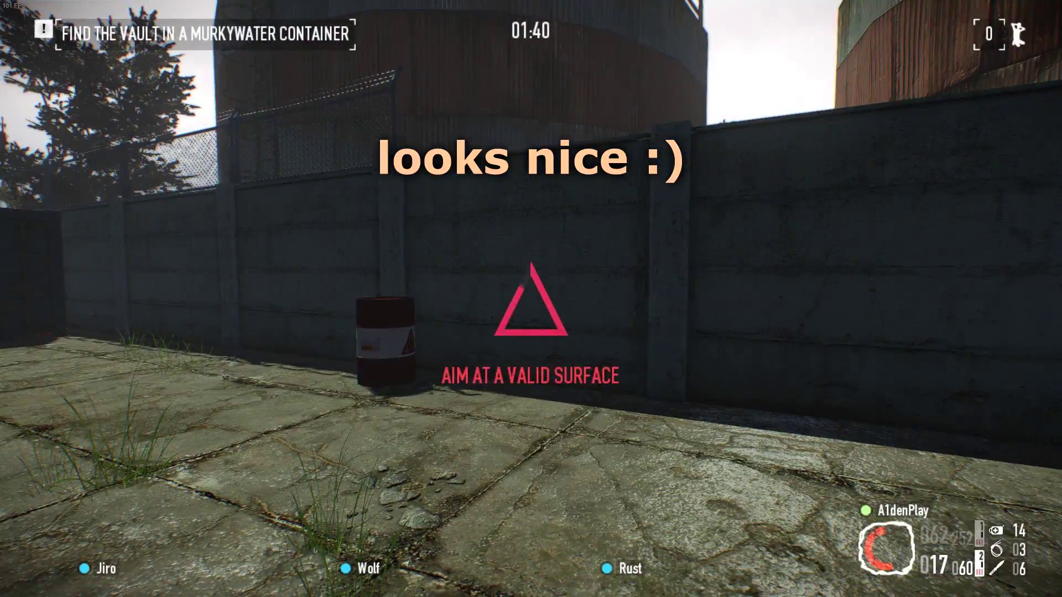
key(w)
key(g)
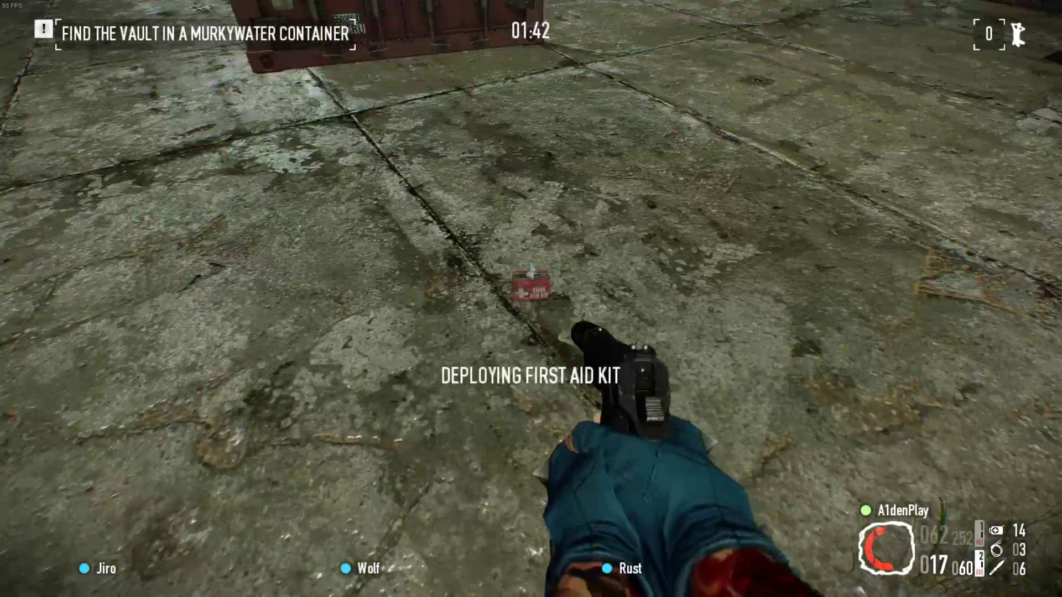
mouse_move(531, 299)
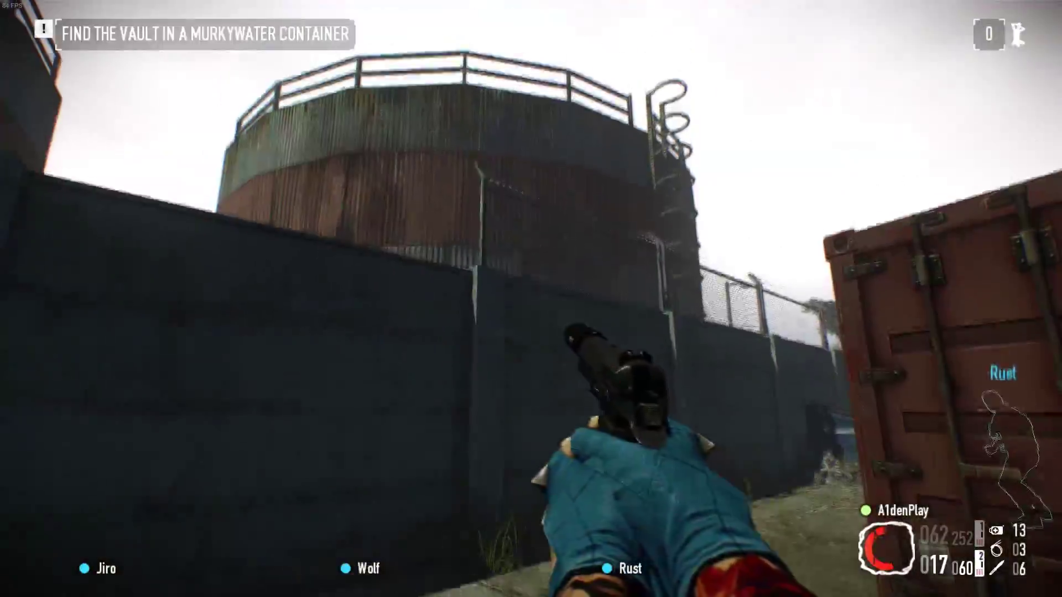
key(g)
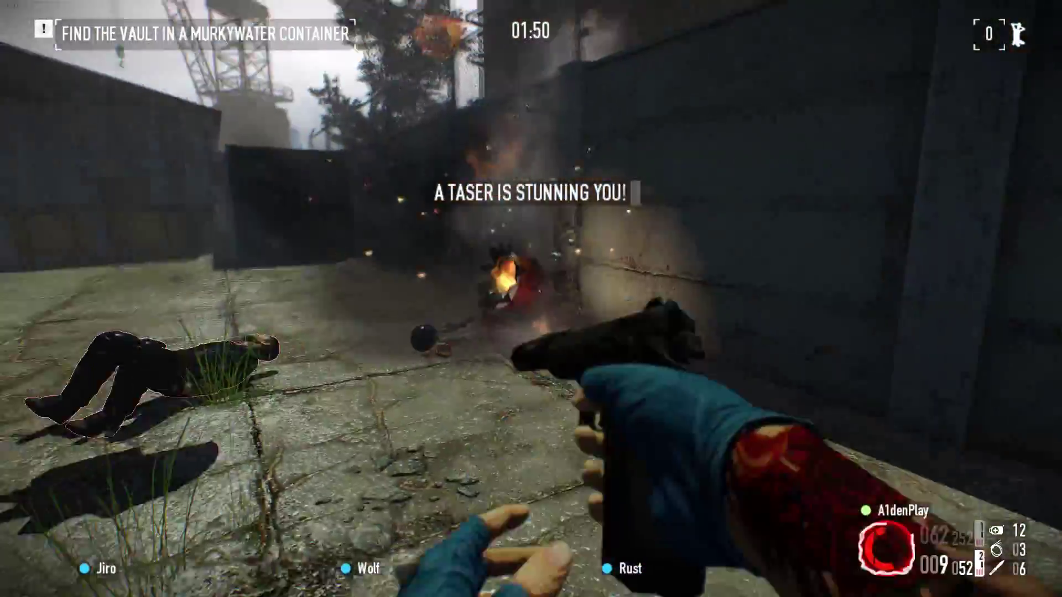
key(w)
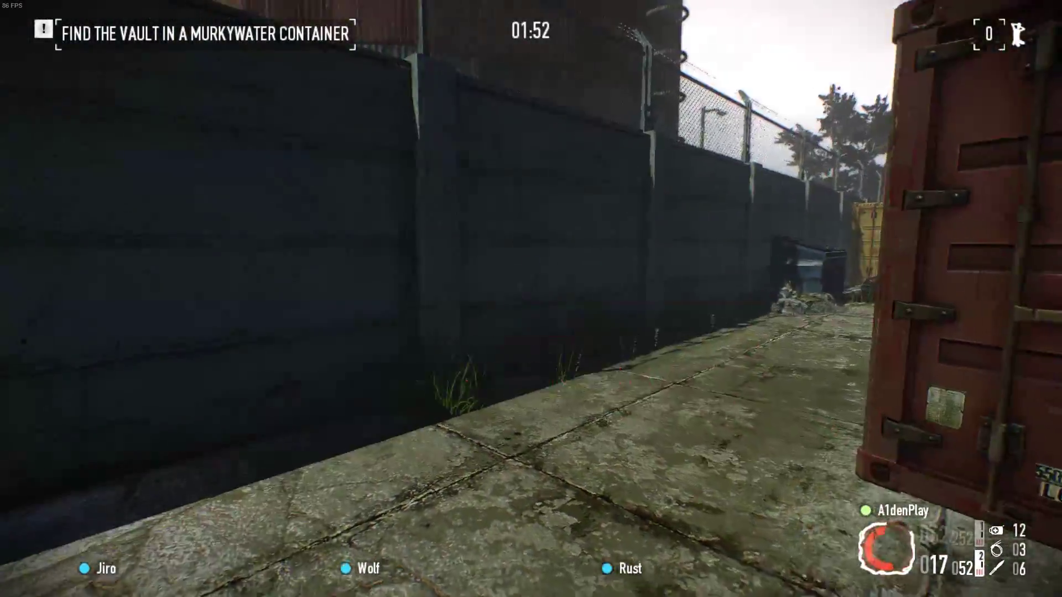
key(g)
key(w)
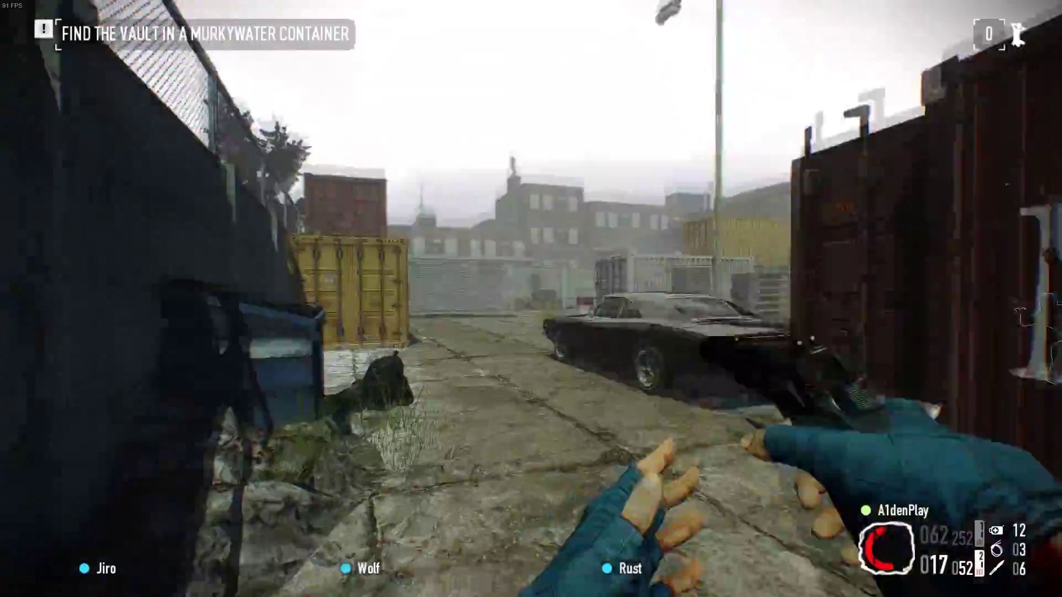
key(w)
key(w)
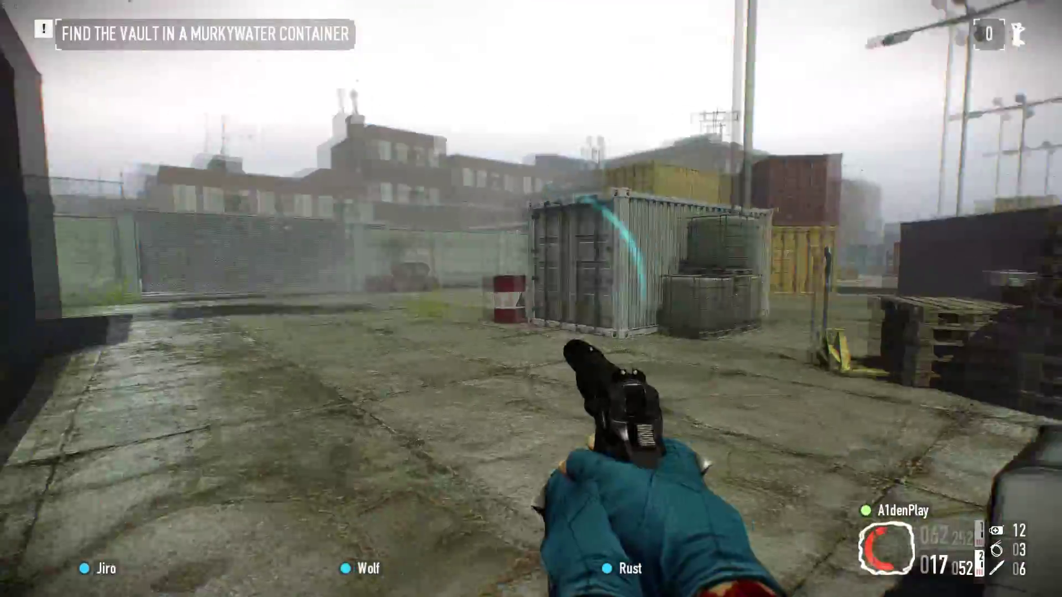
key(w)
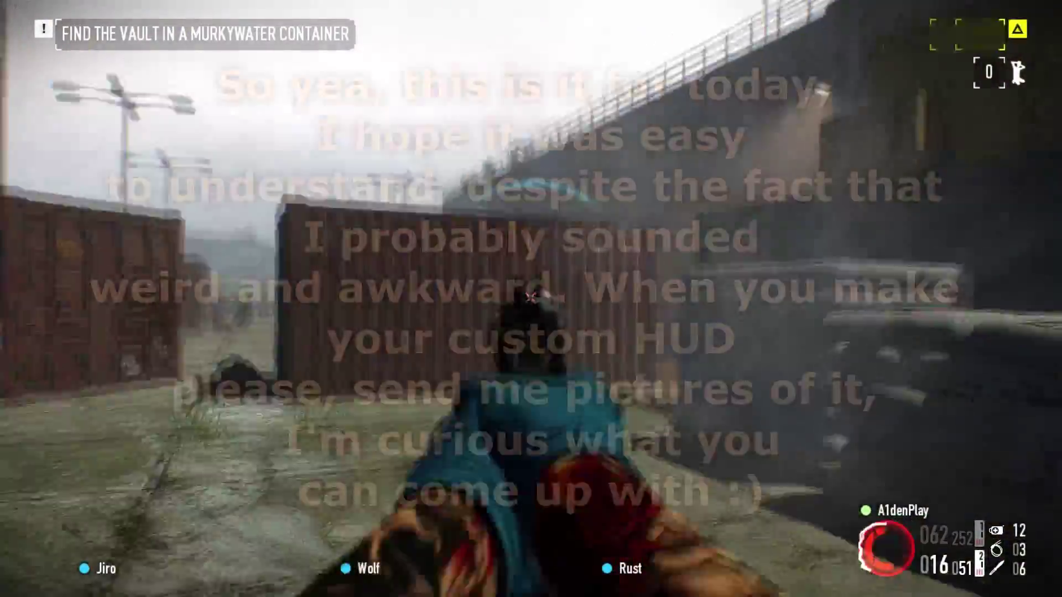
key(w)
key(w)
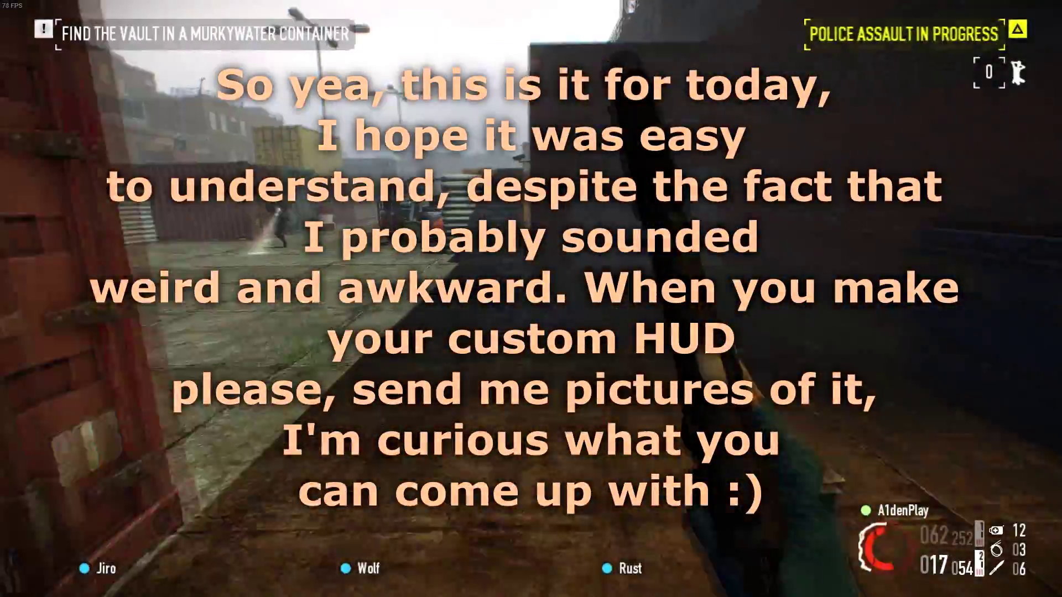
click(531, 299)
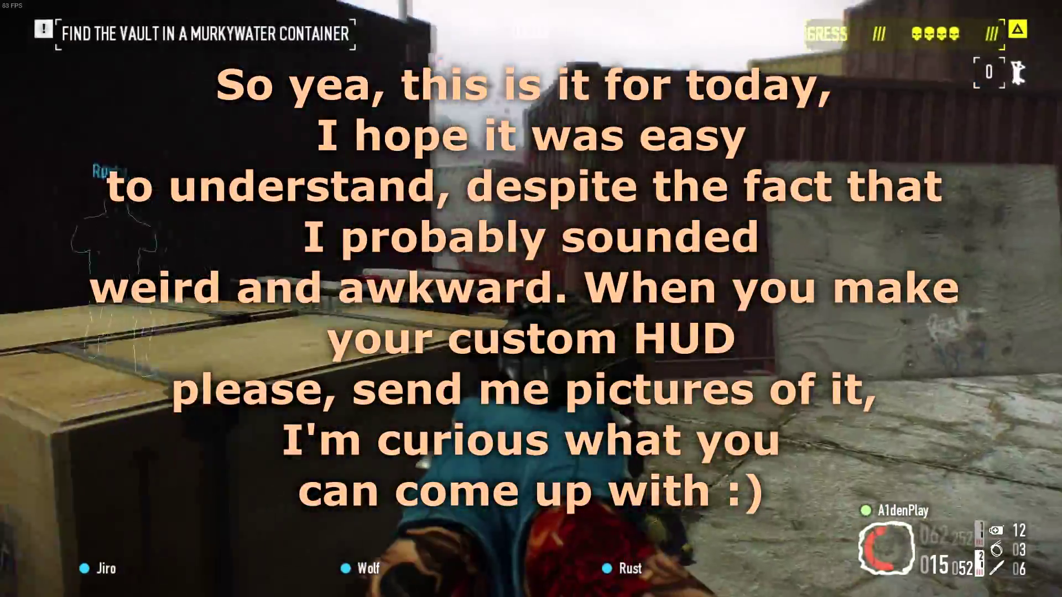
click(532, 299)
click(531, 299)
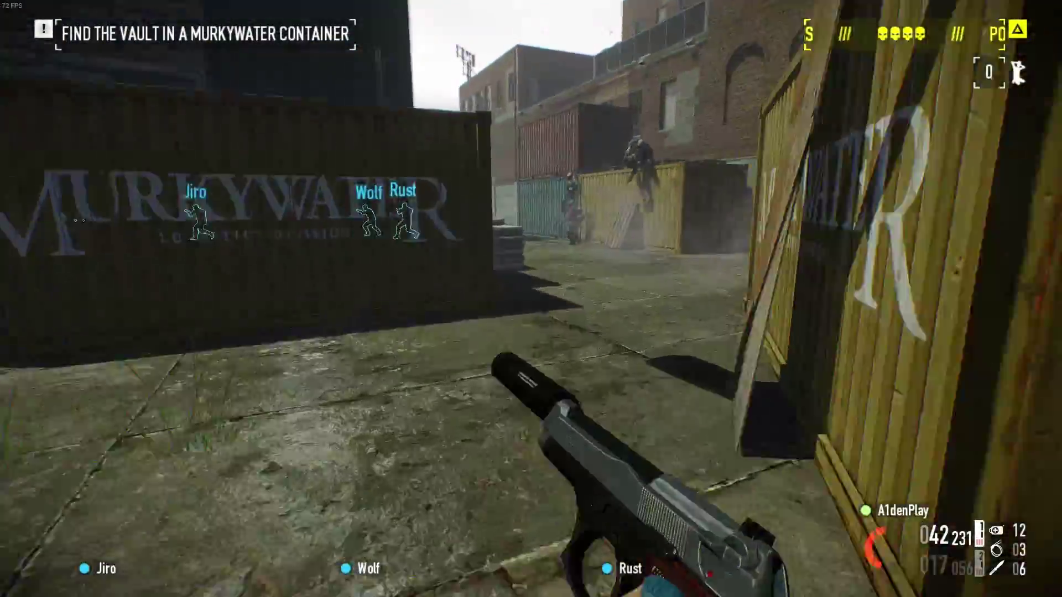
key(1)
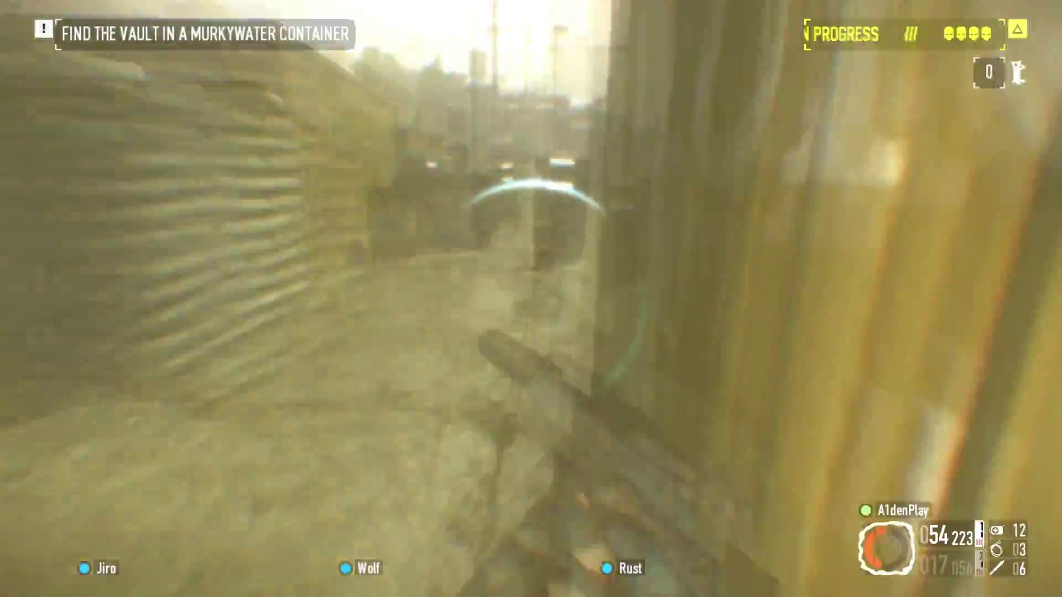
key(r)
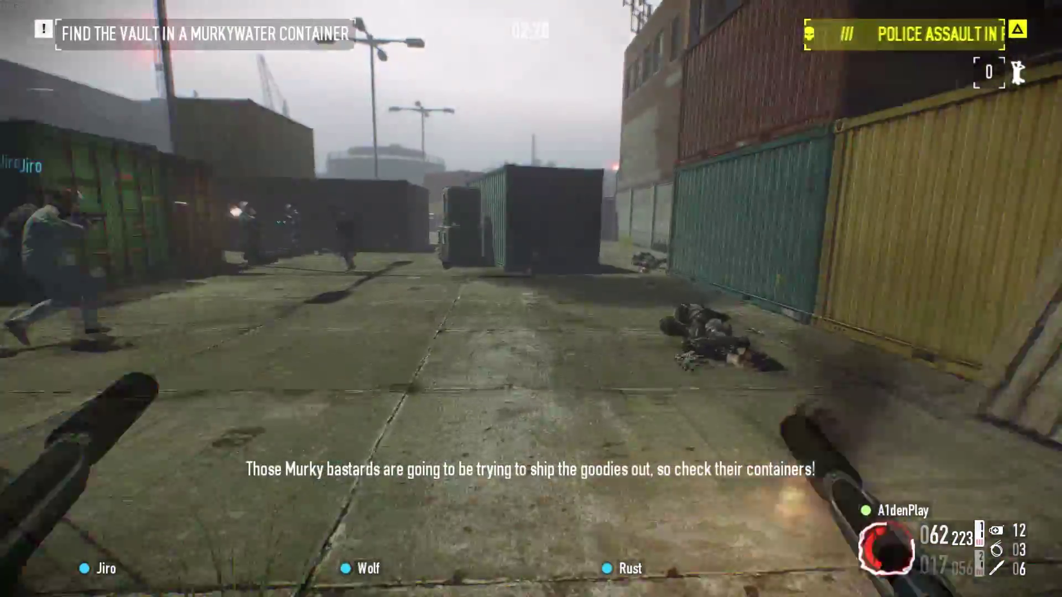
key(2)
click(531, 298)
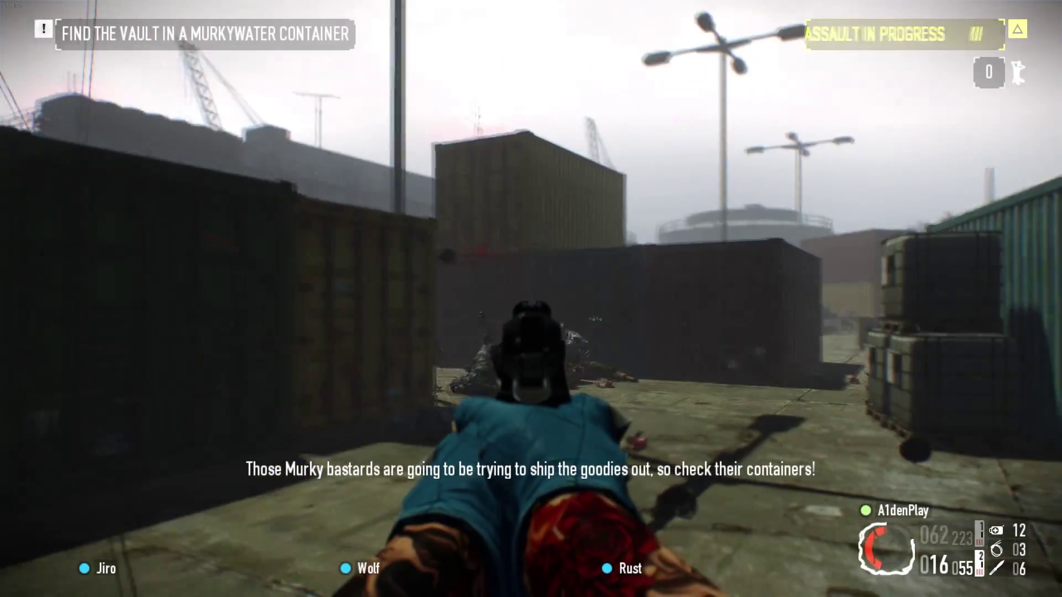